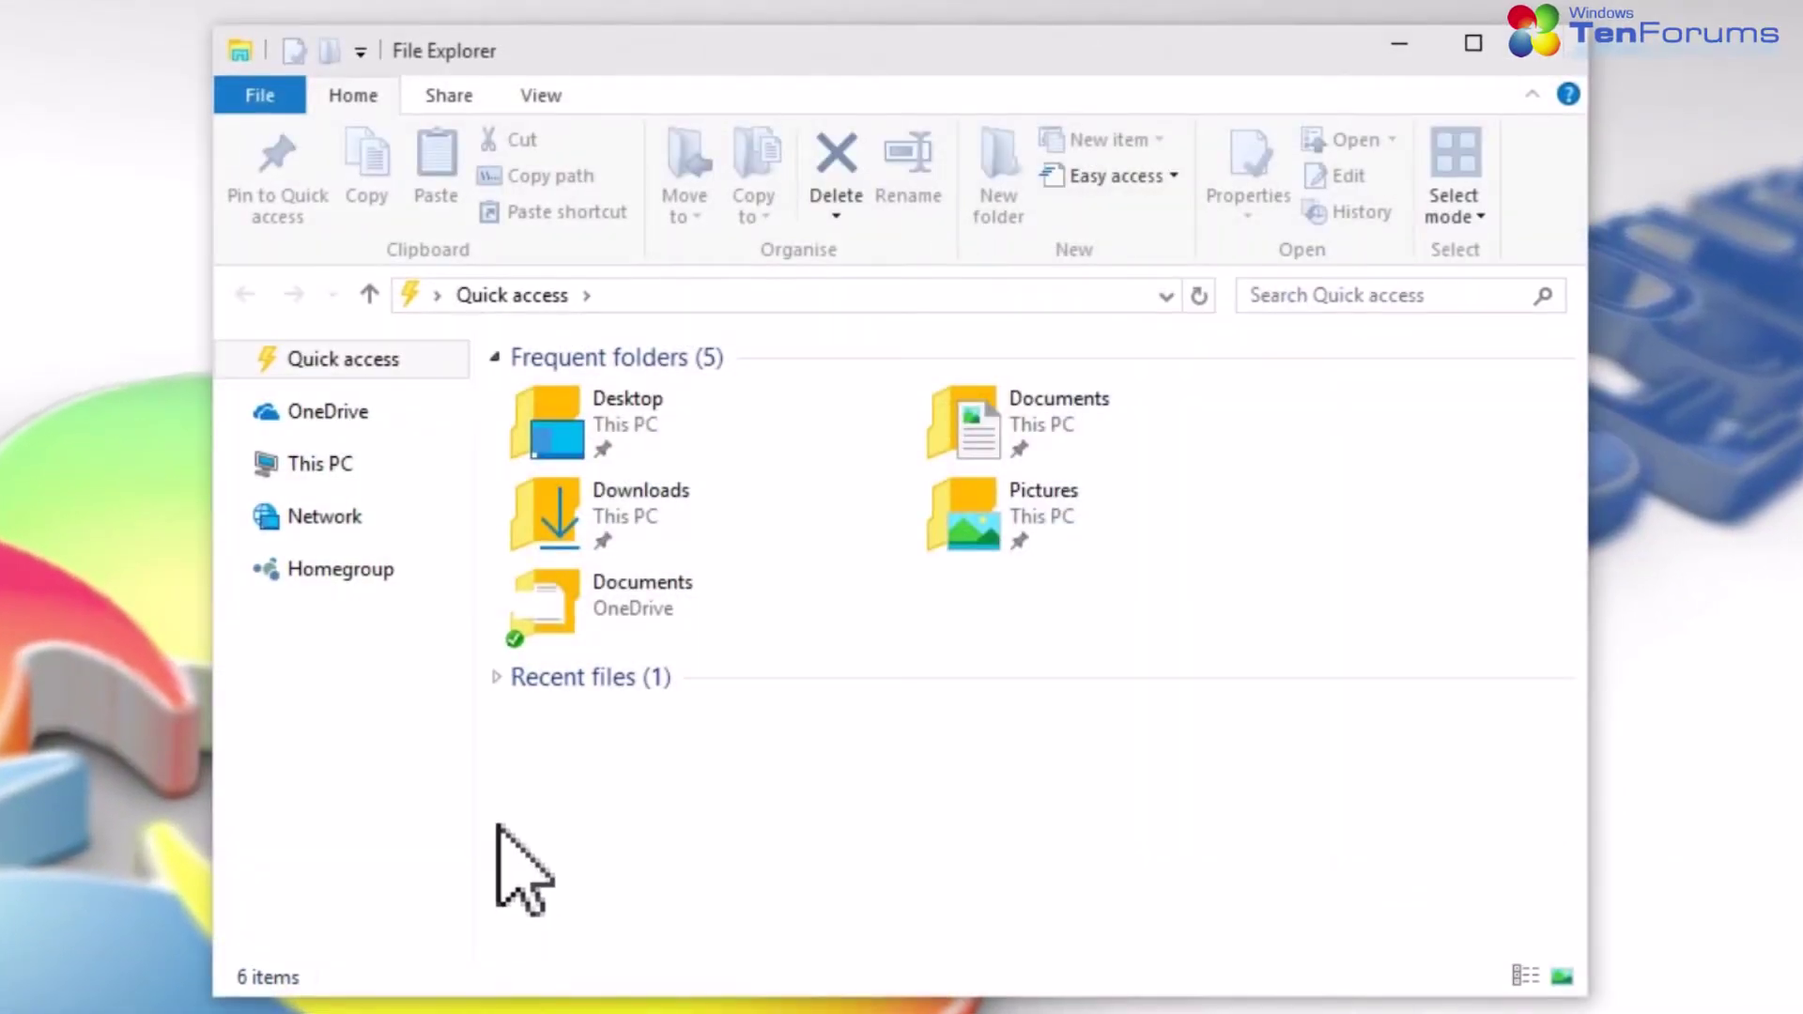
- Show Libraries in the navigation pane and open the Libraries folder
right_click(324, 718)
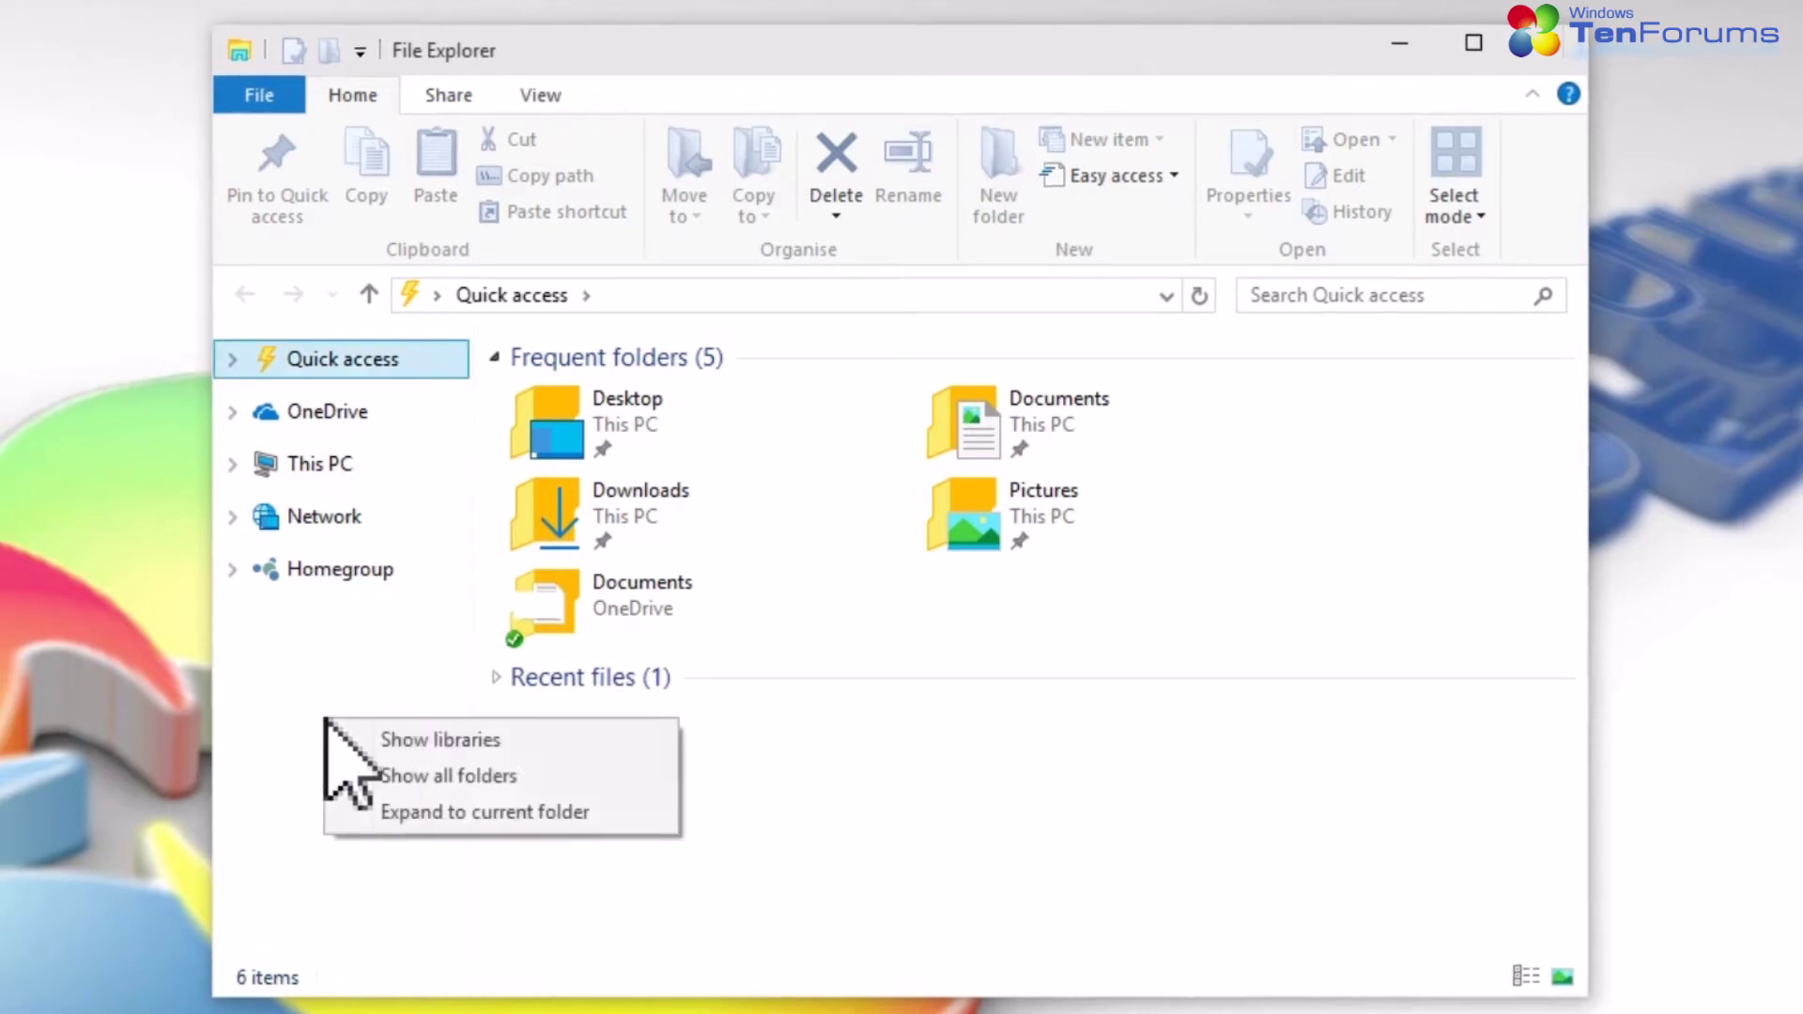
left_click(481, 742)
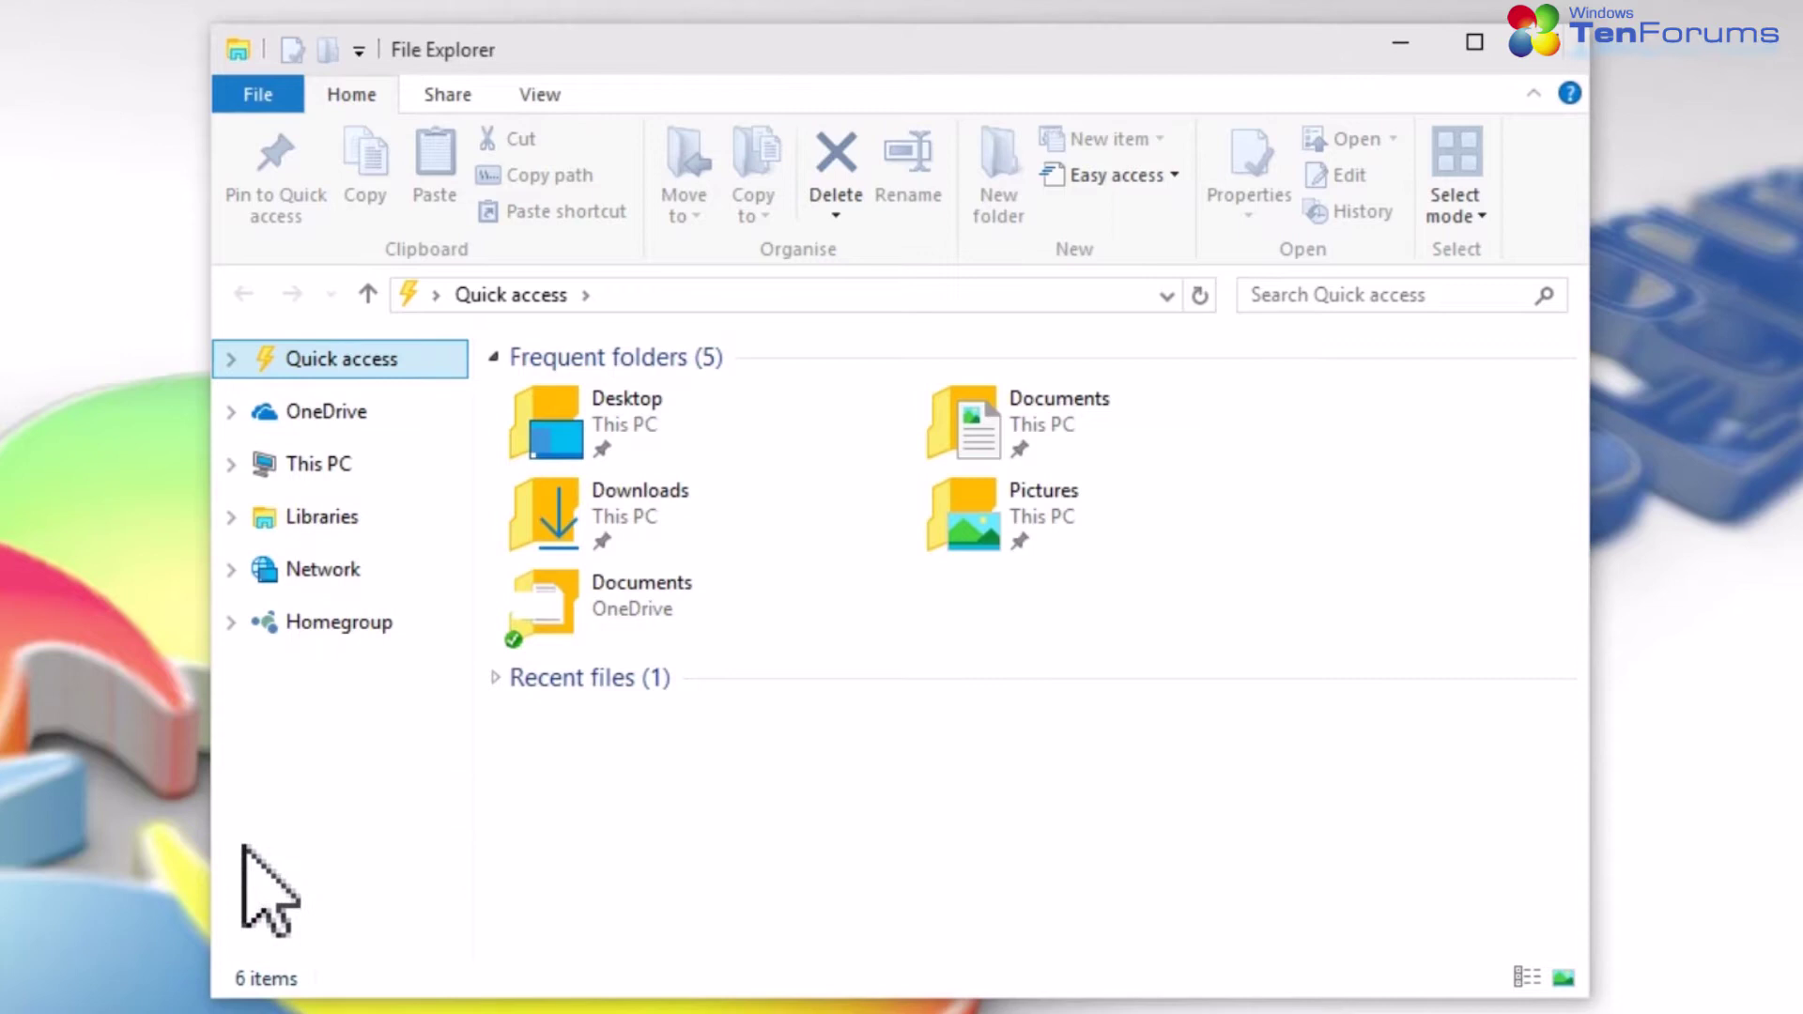
left_click(318, 519)
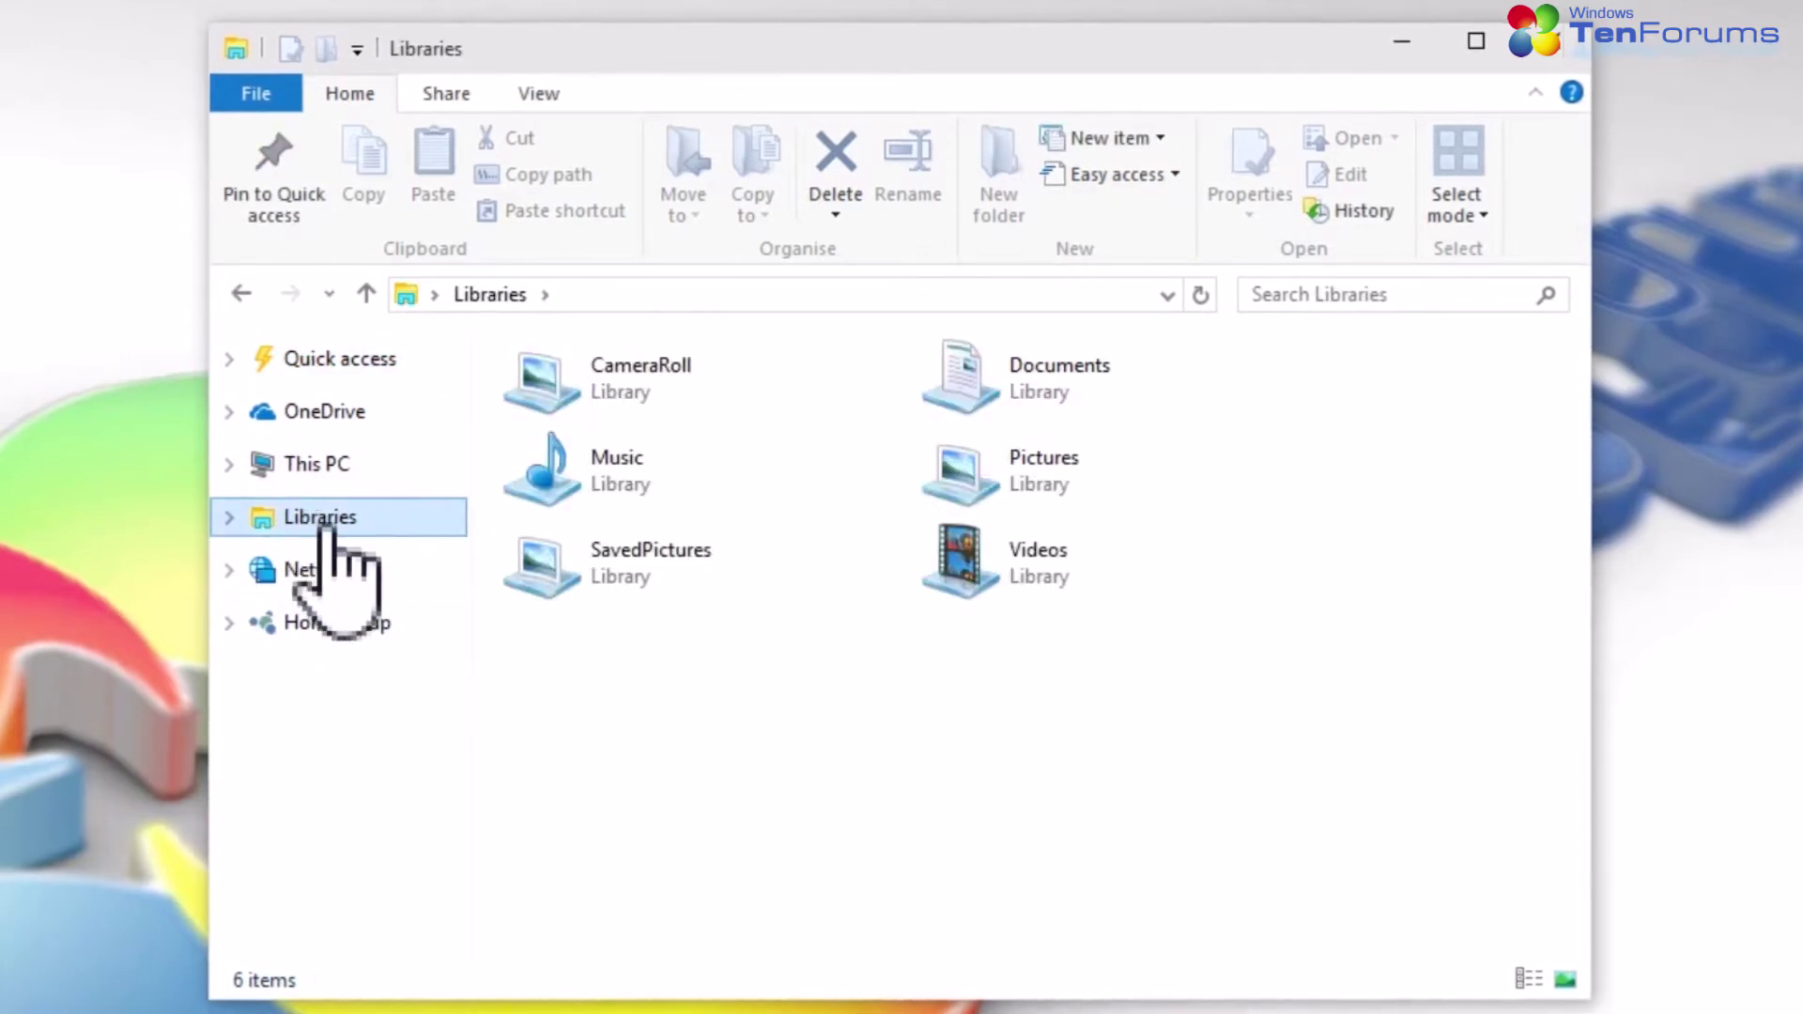
- Create a new library named School
right_click(732, 675)
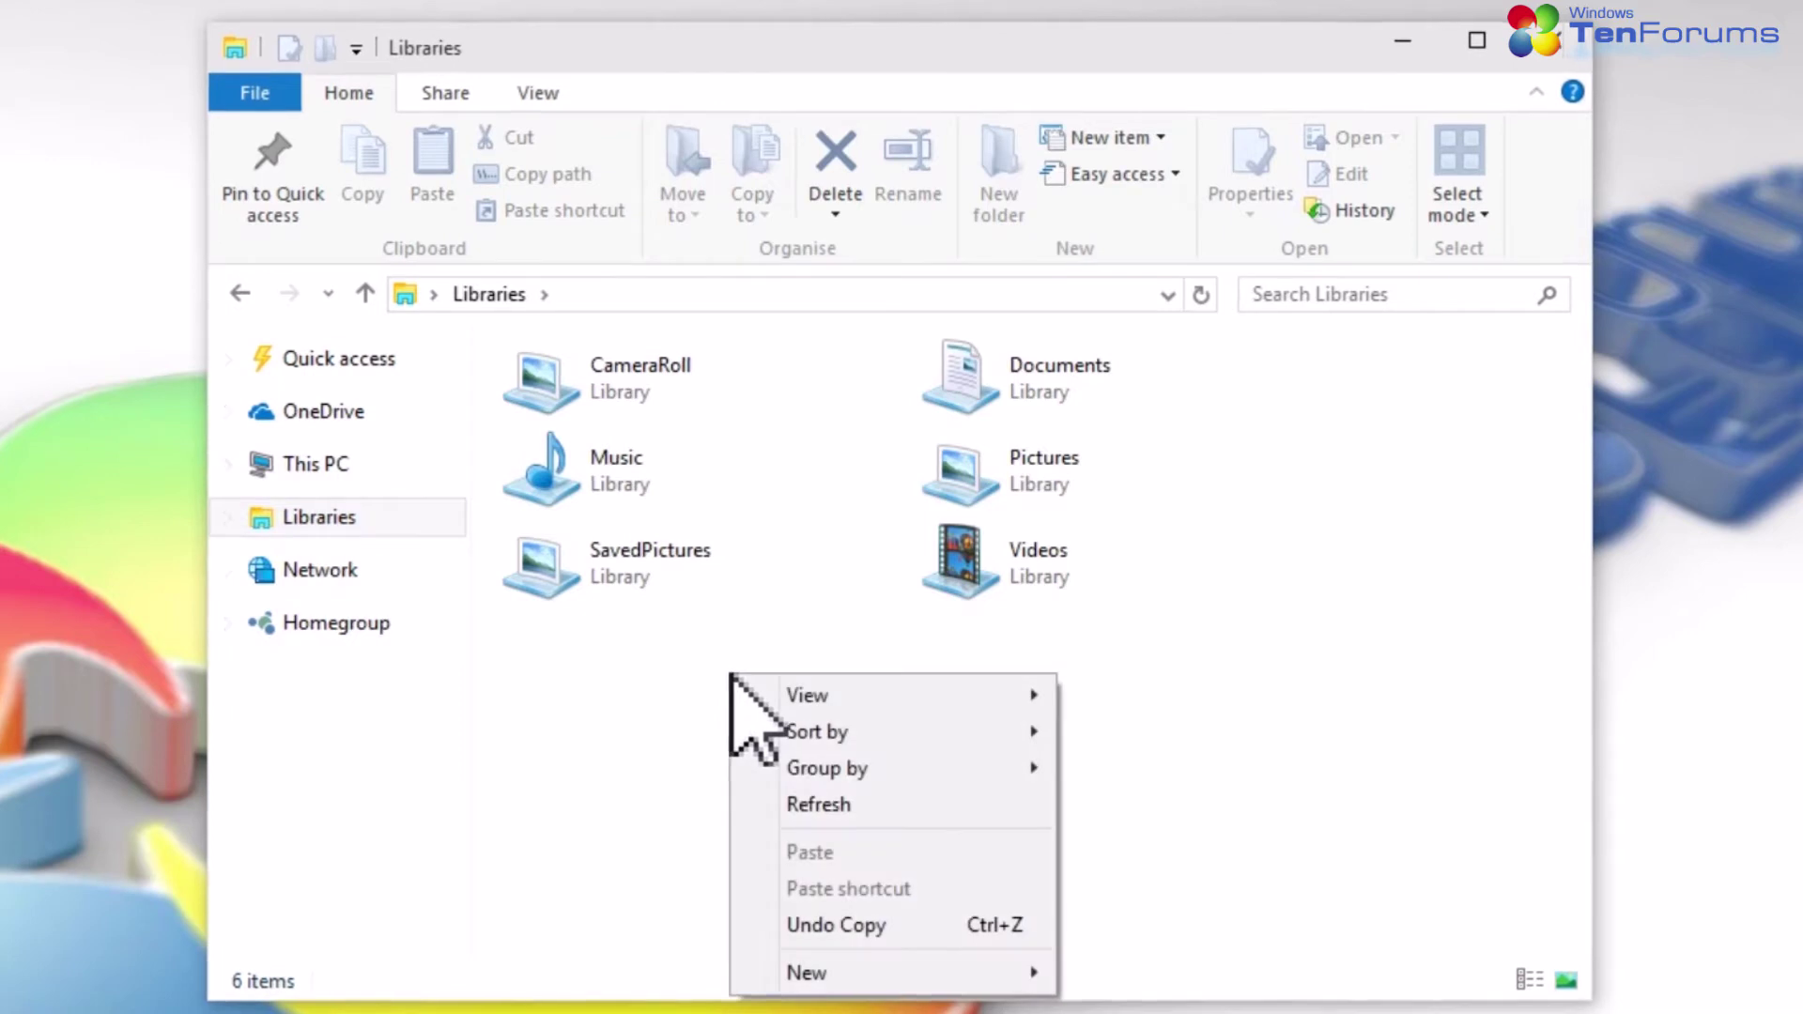
mouse_move(934, 973)
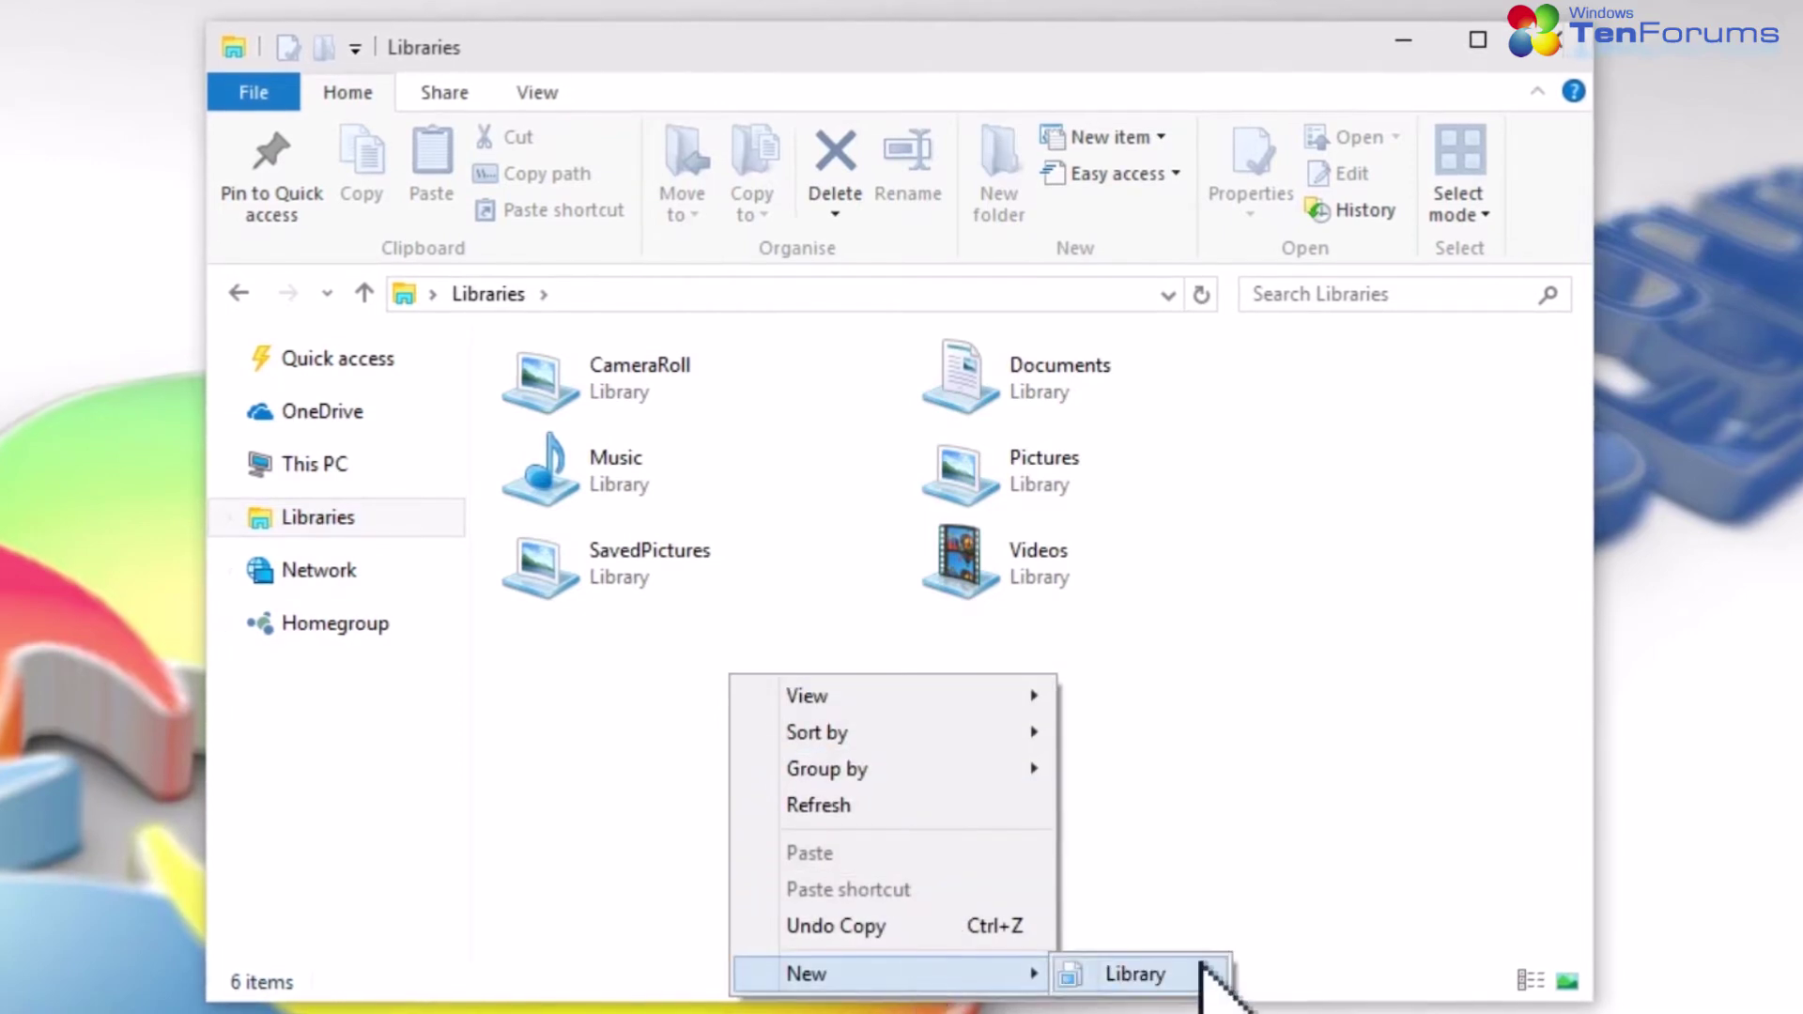
left_click(1208, 967)
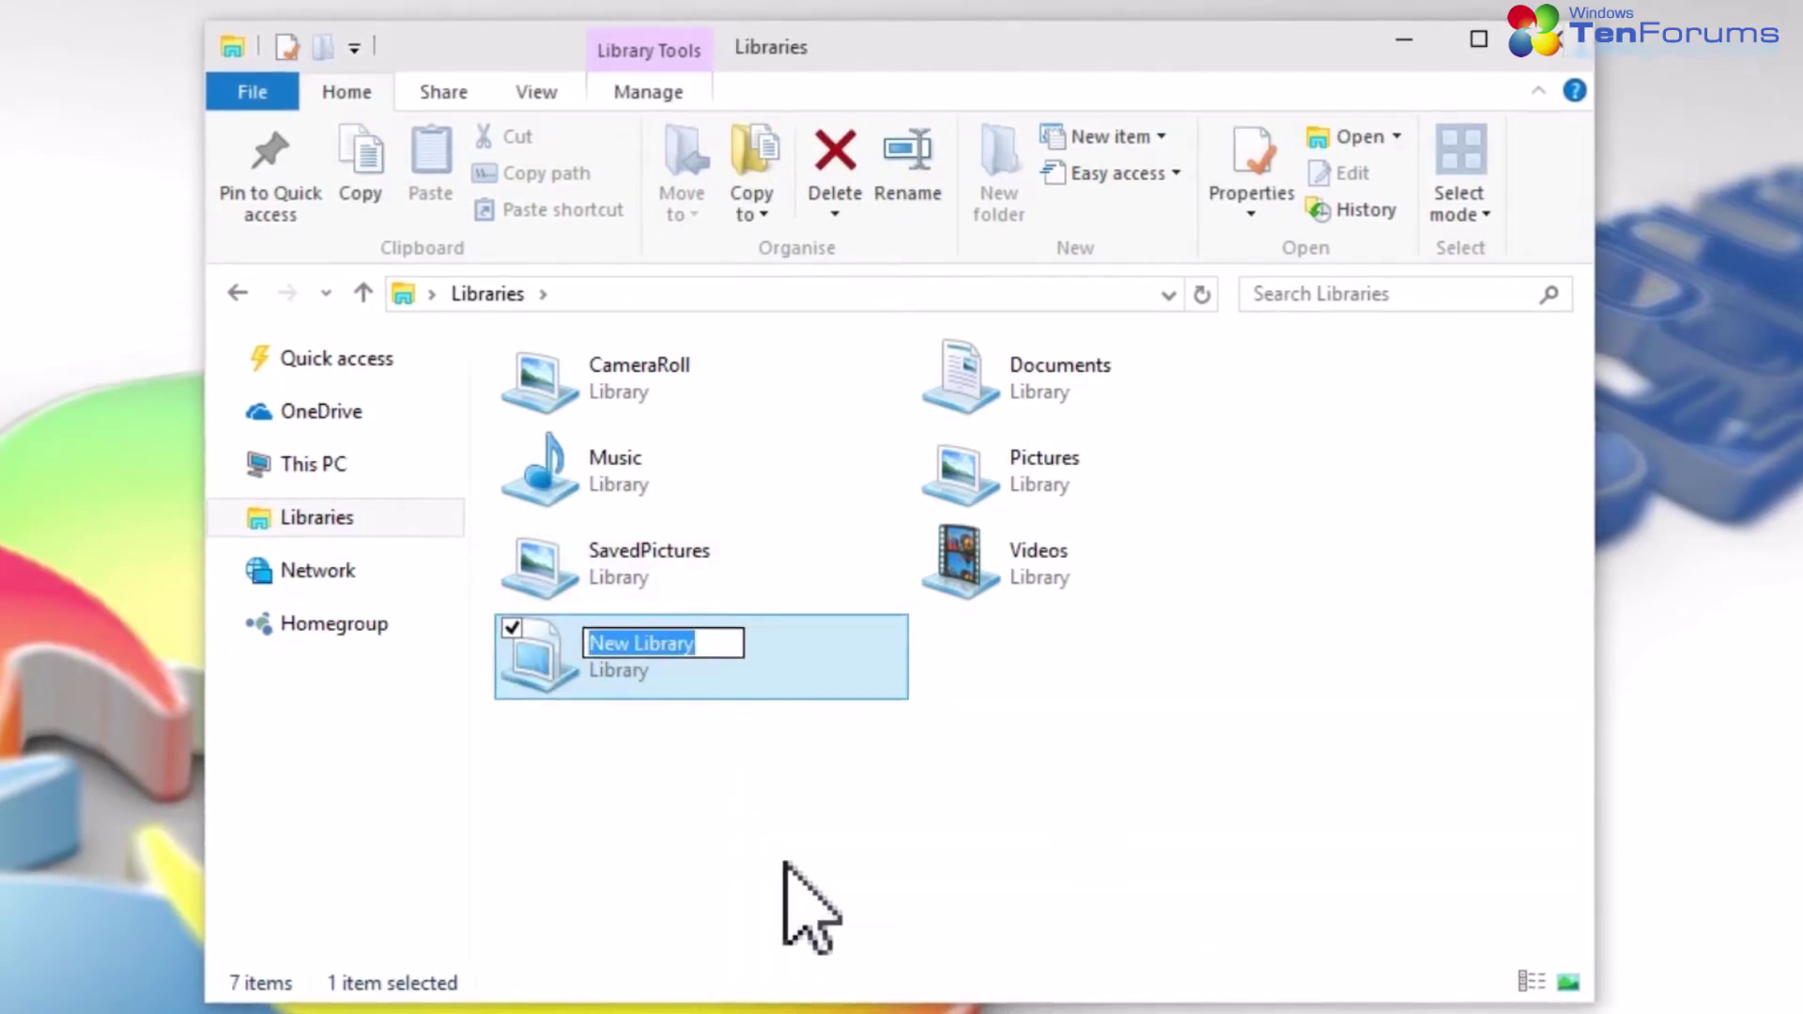
type("School")
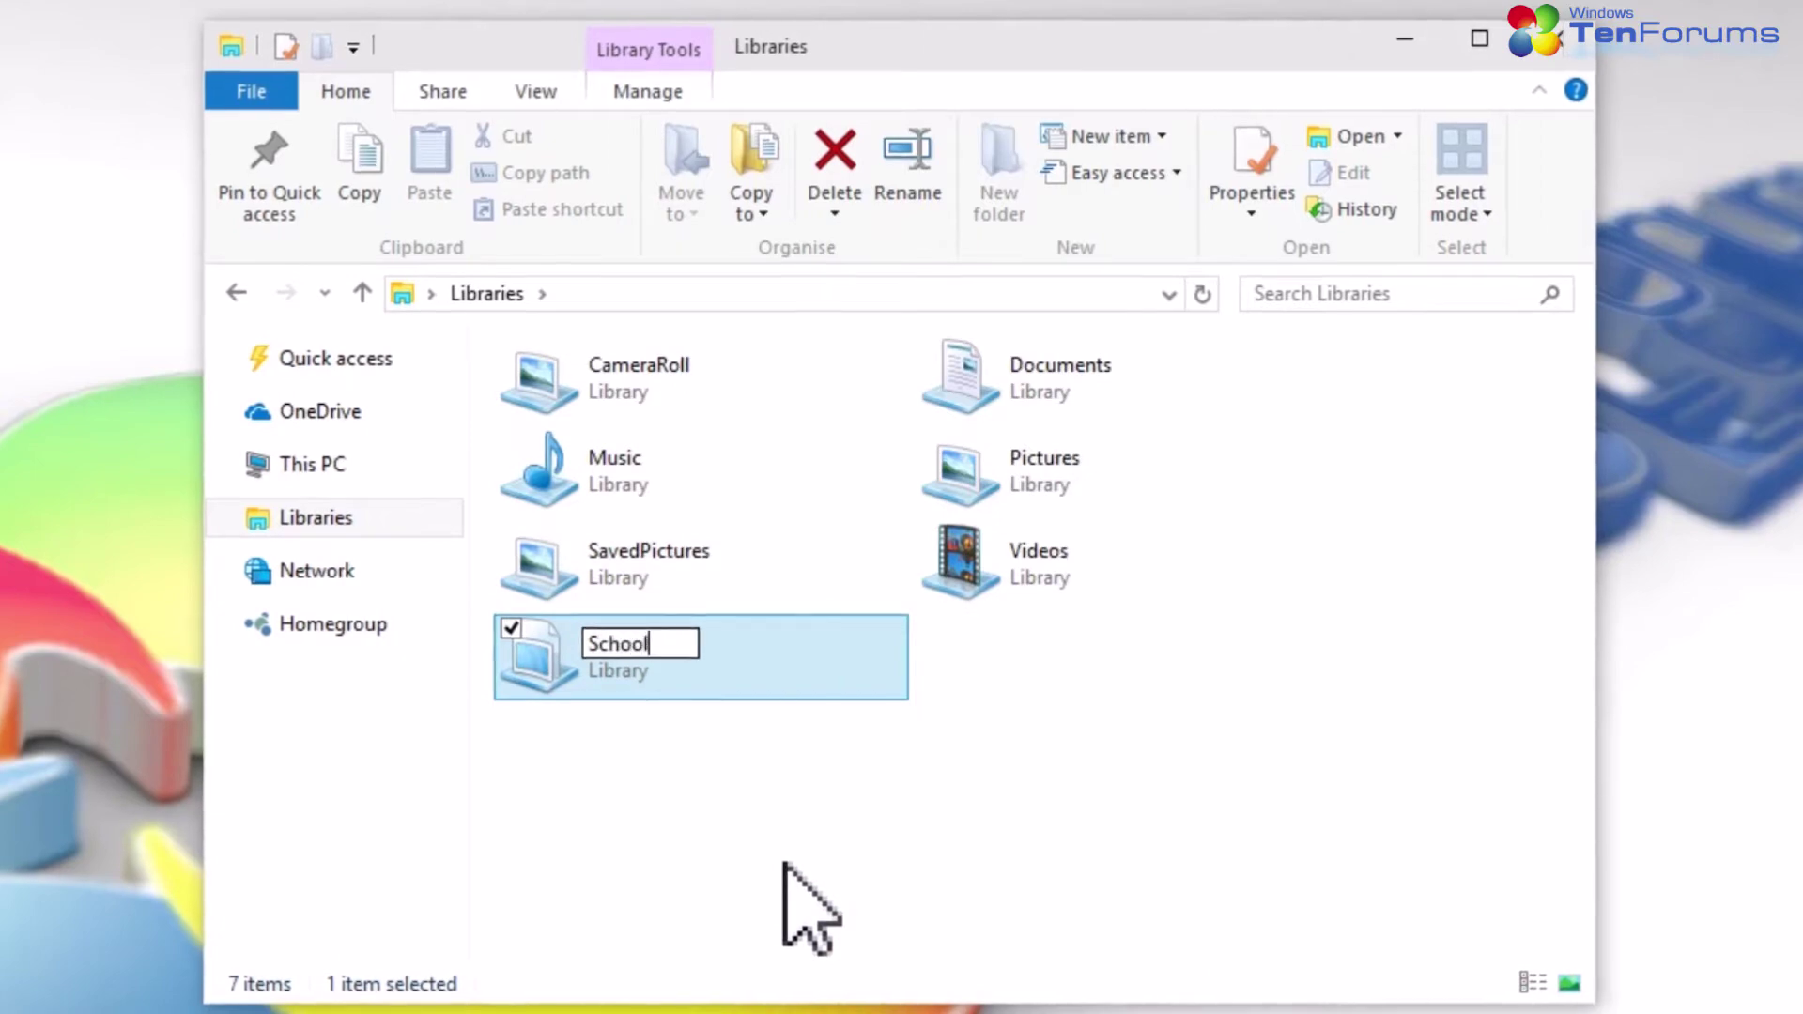
key("Return")
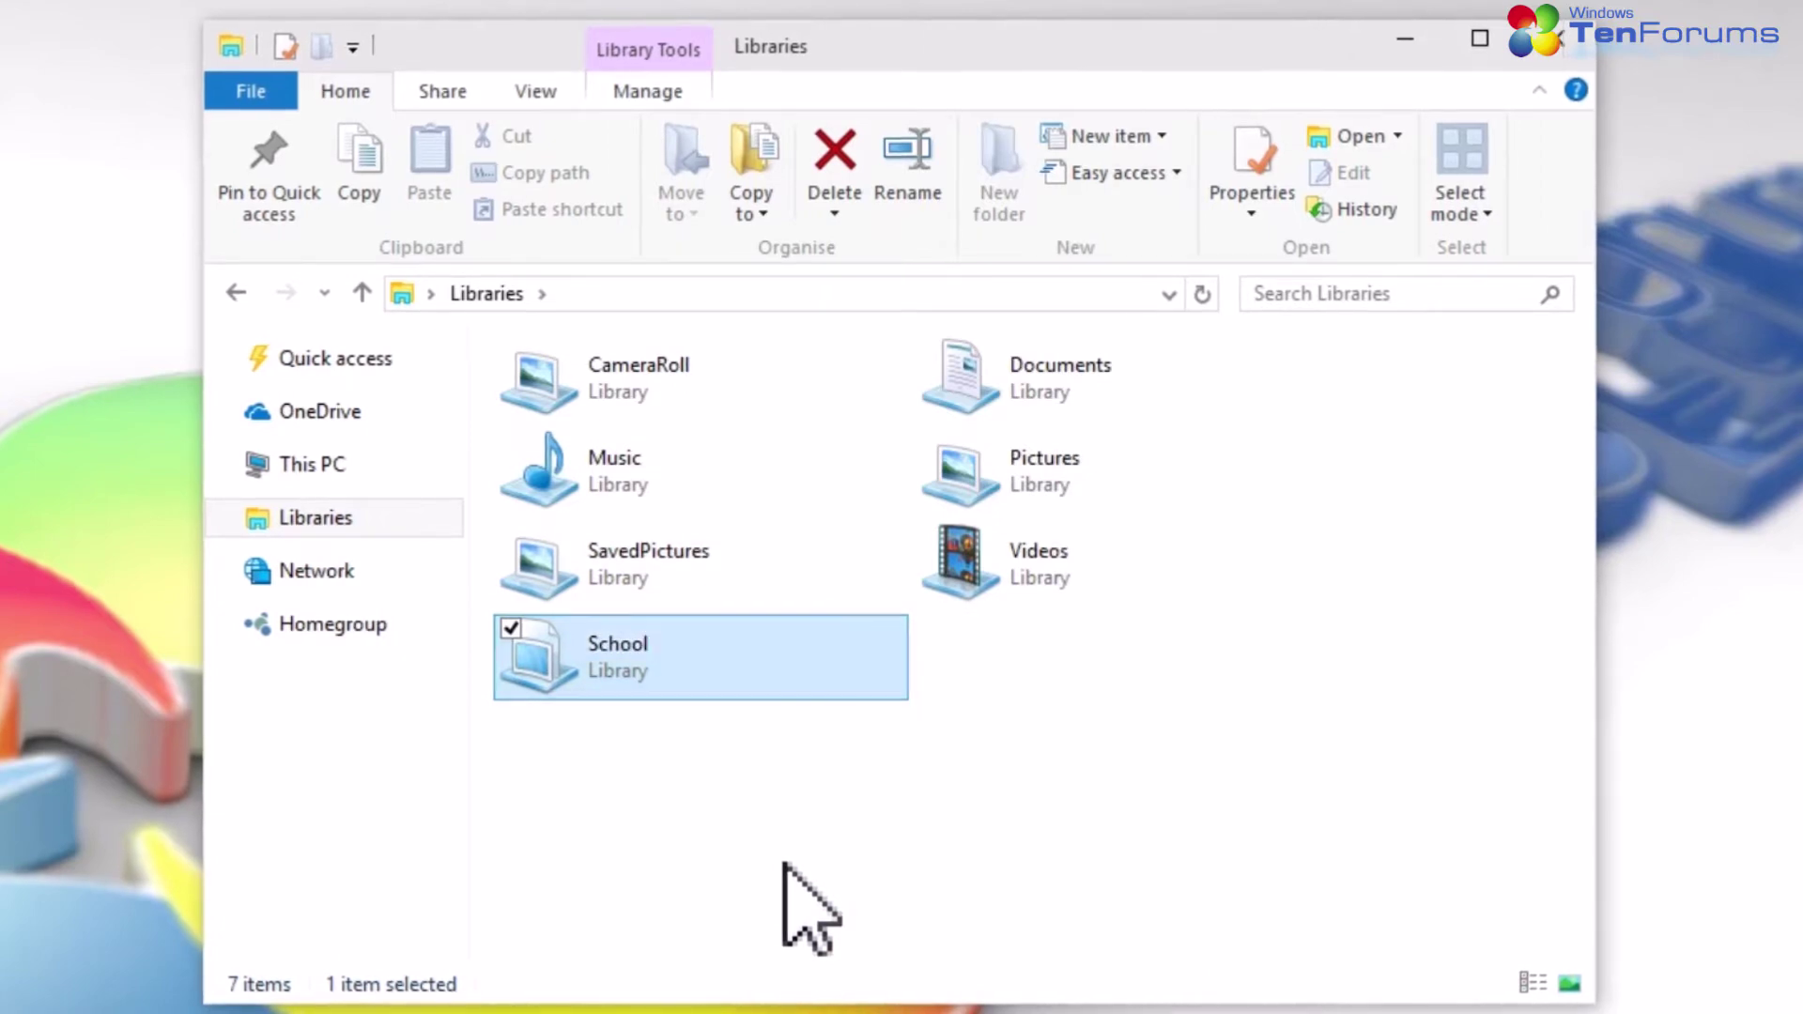
- Create a new library named Downloads from the right-click New menu
right_click(712, 810)
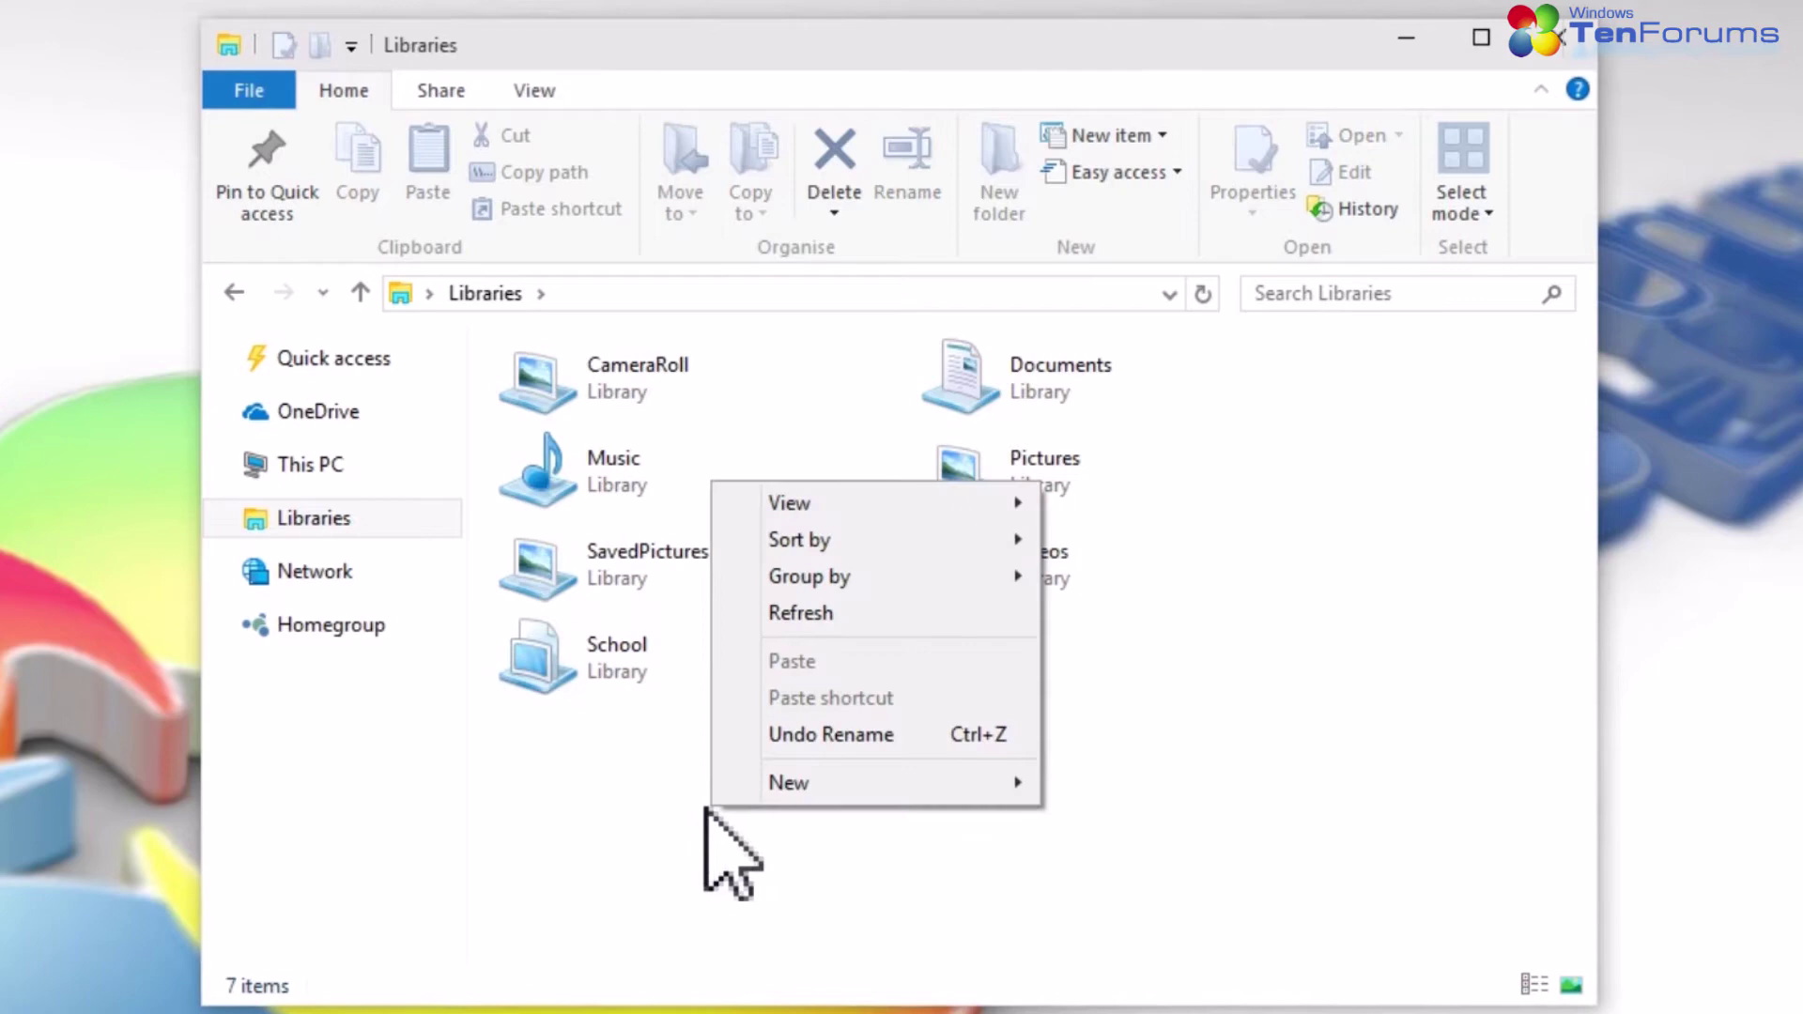
mouse_move(775, 782)
left_click(1181, 782)
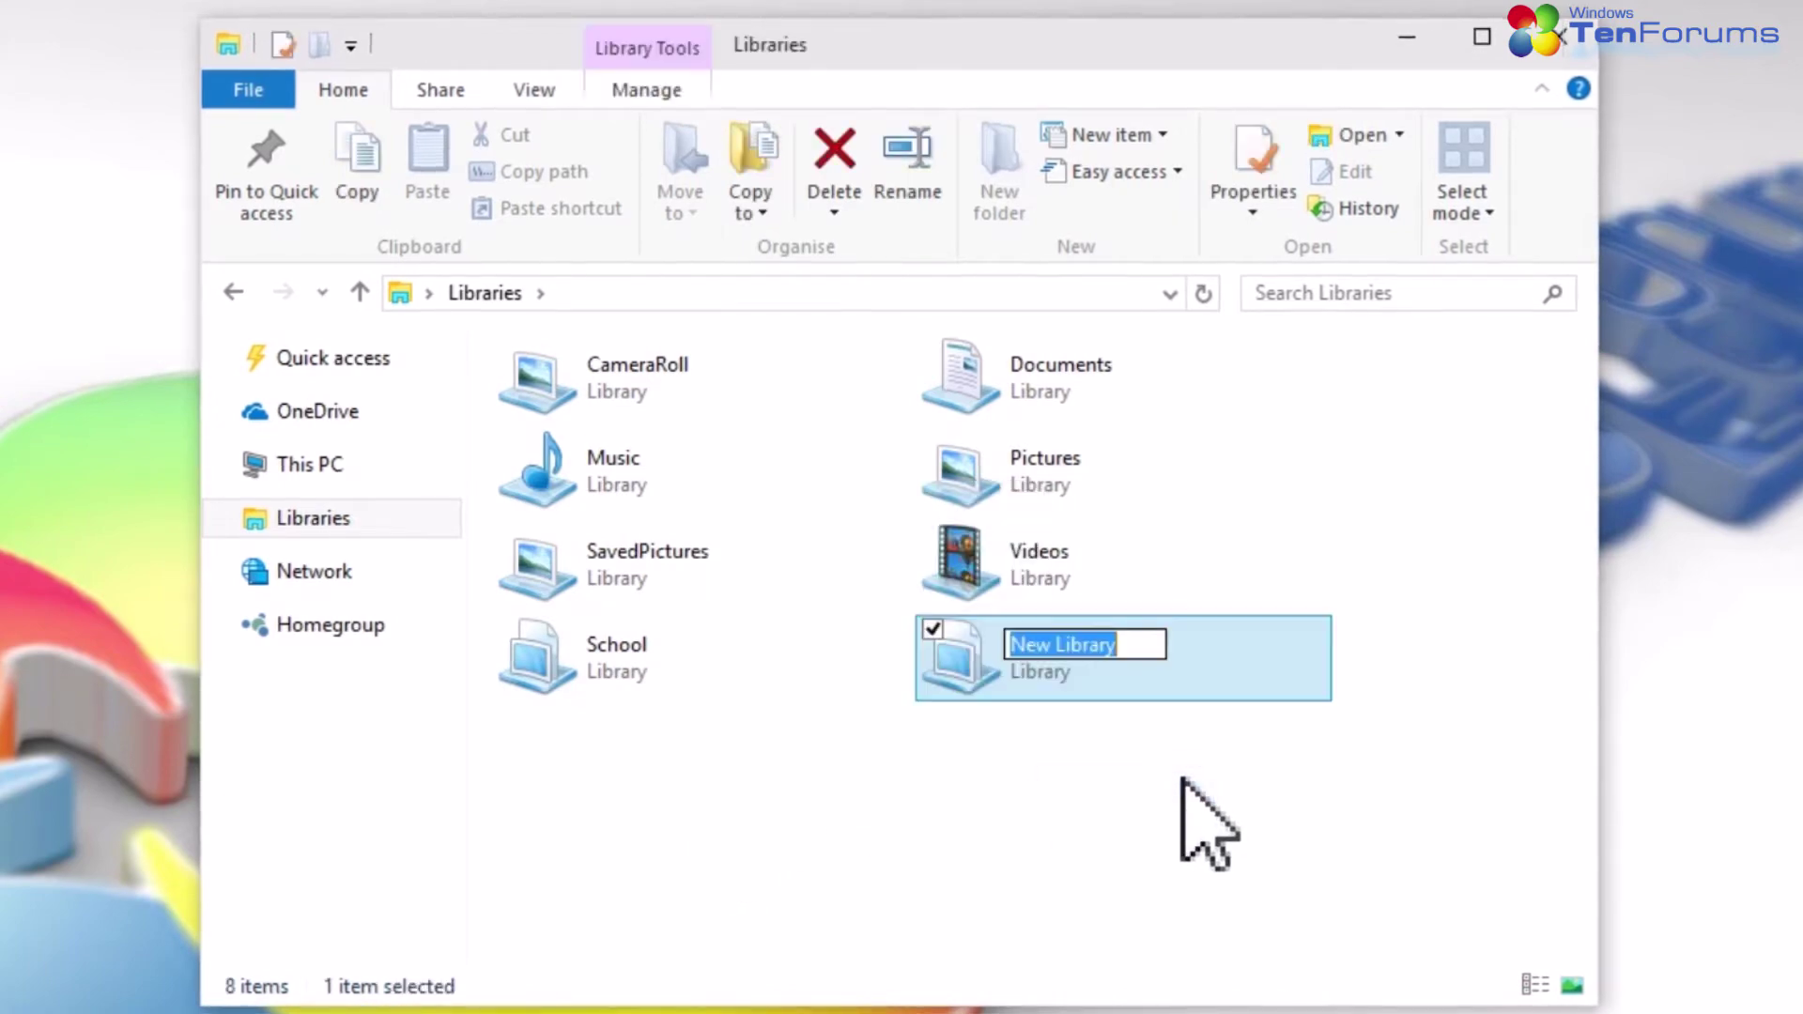
type("Downloads")
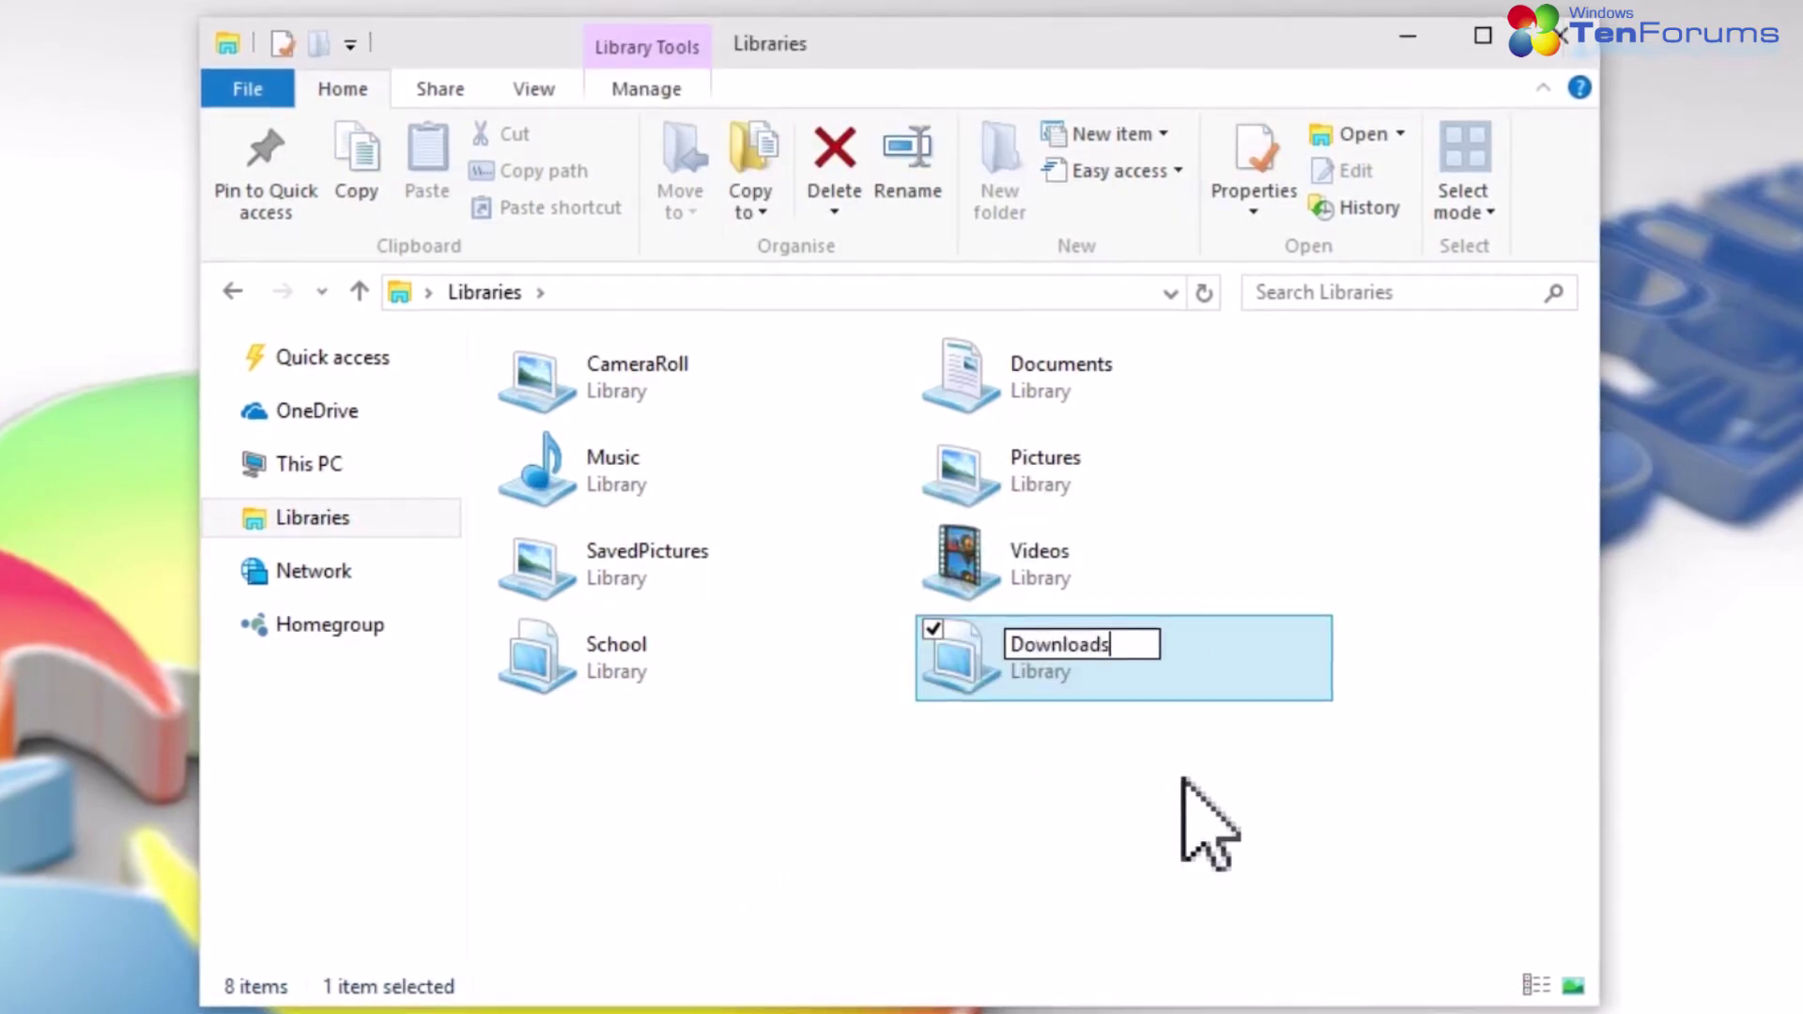
key("Return")
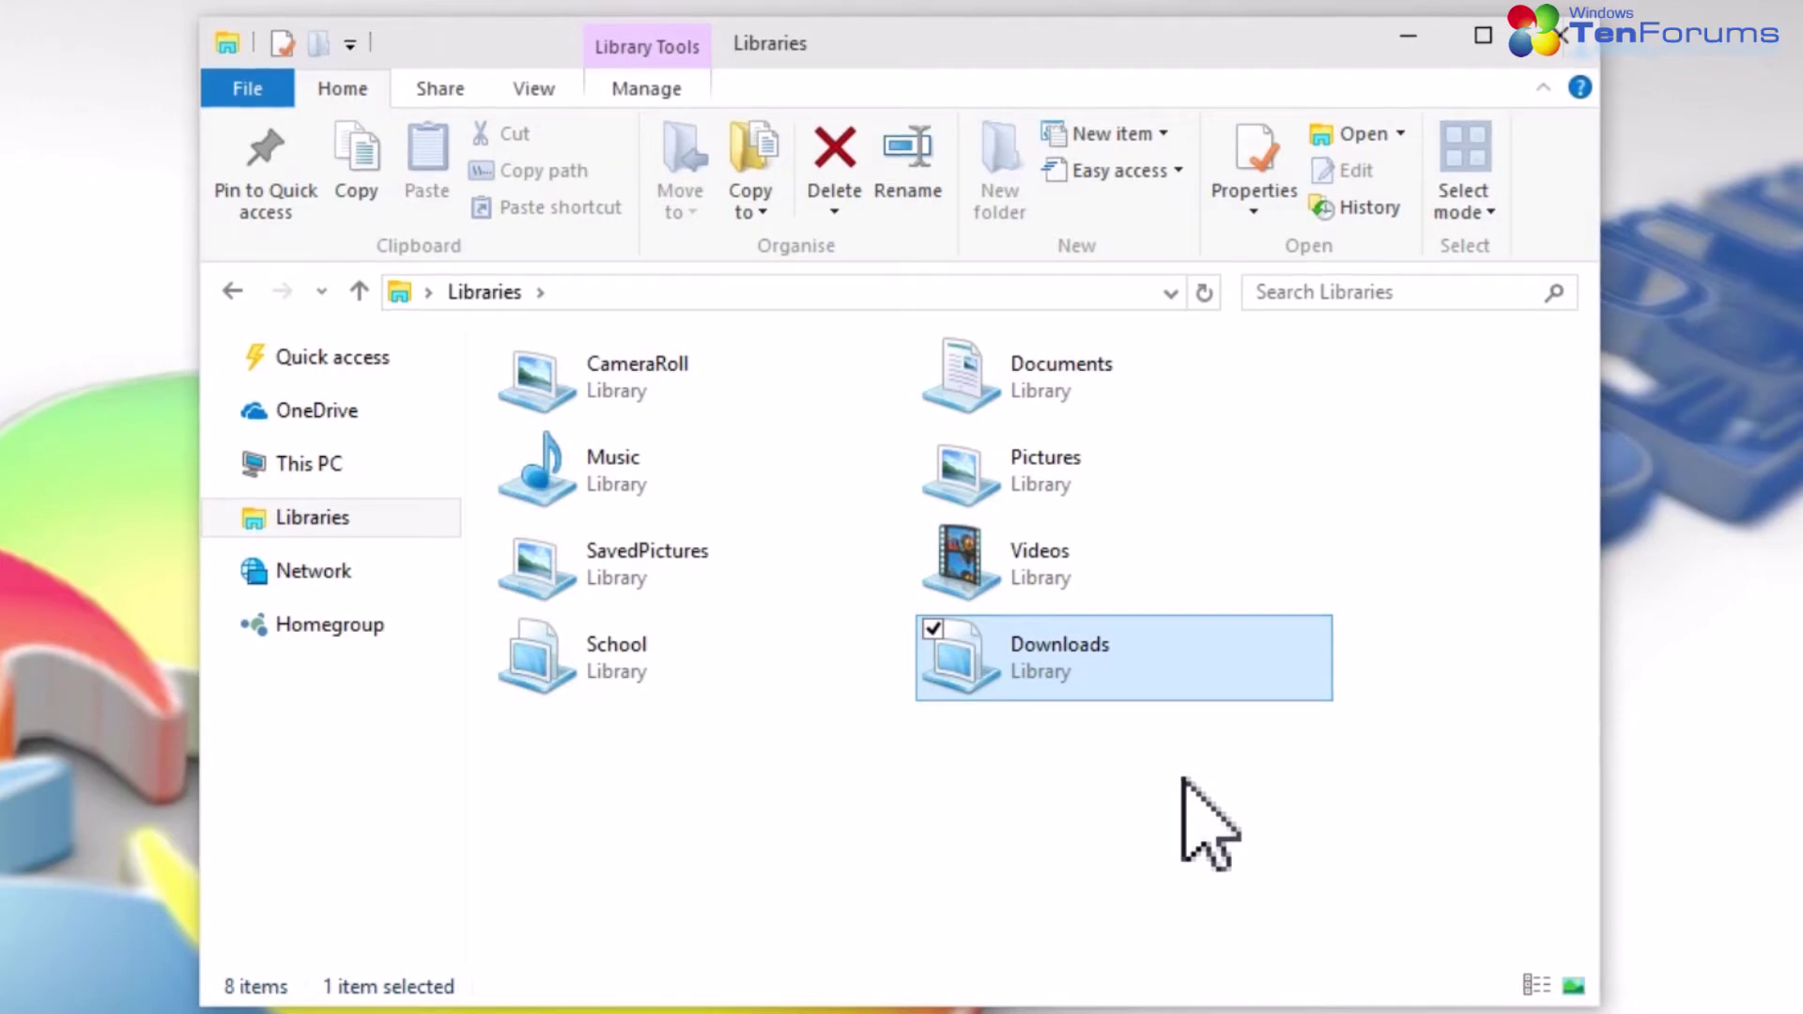
left_click(864, 785)
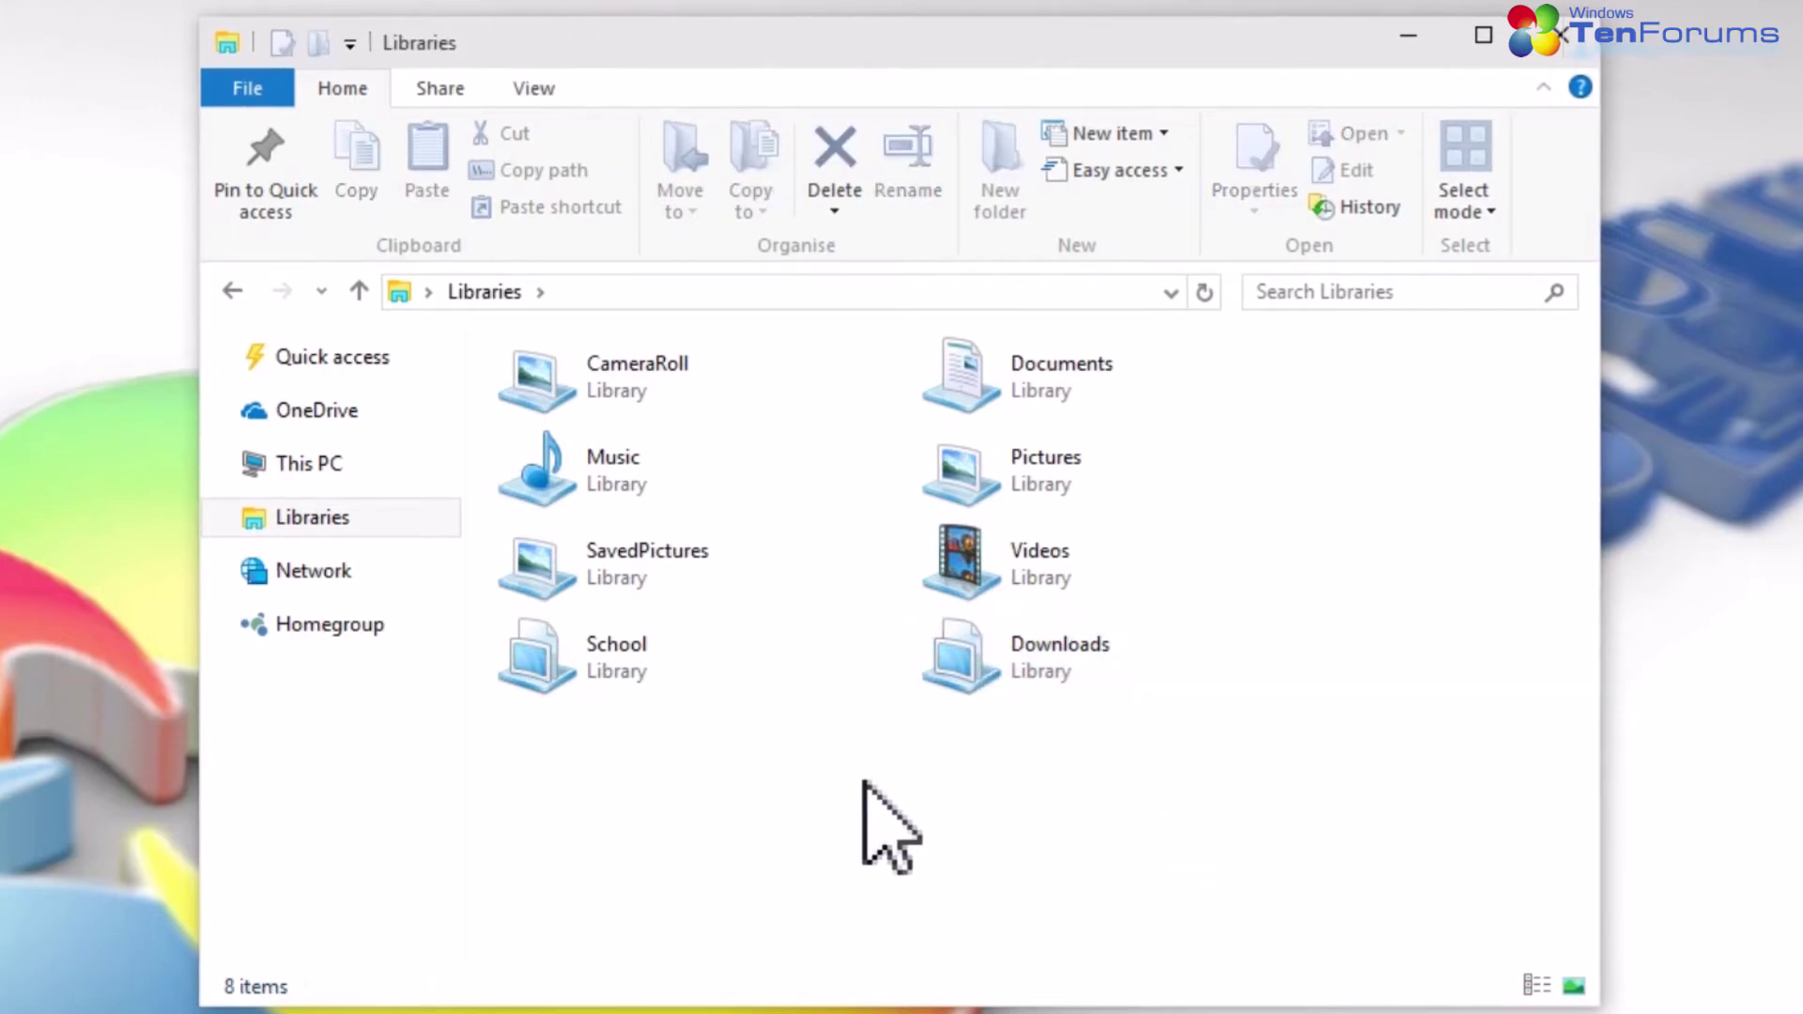
- Create a library named Movies from the Home ribbon's New item list
left_click(1165, 133)
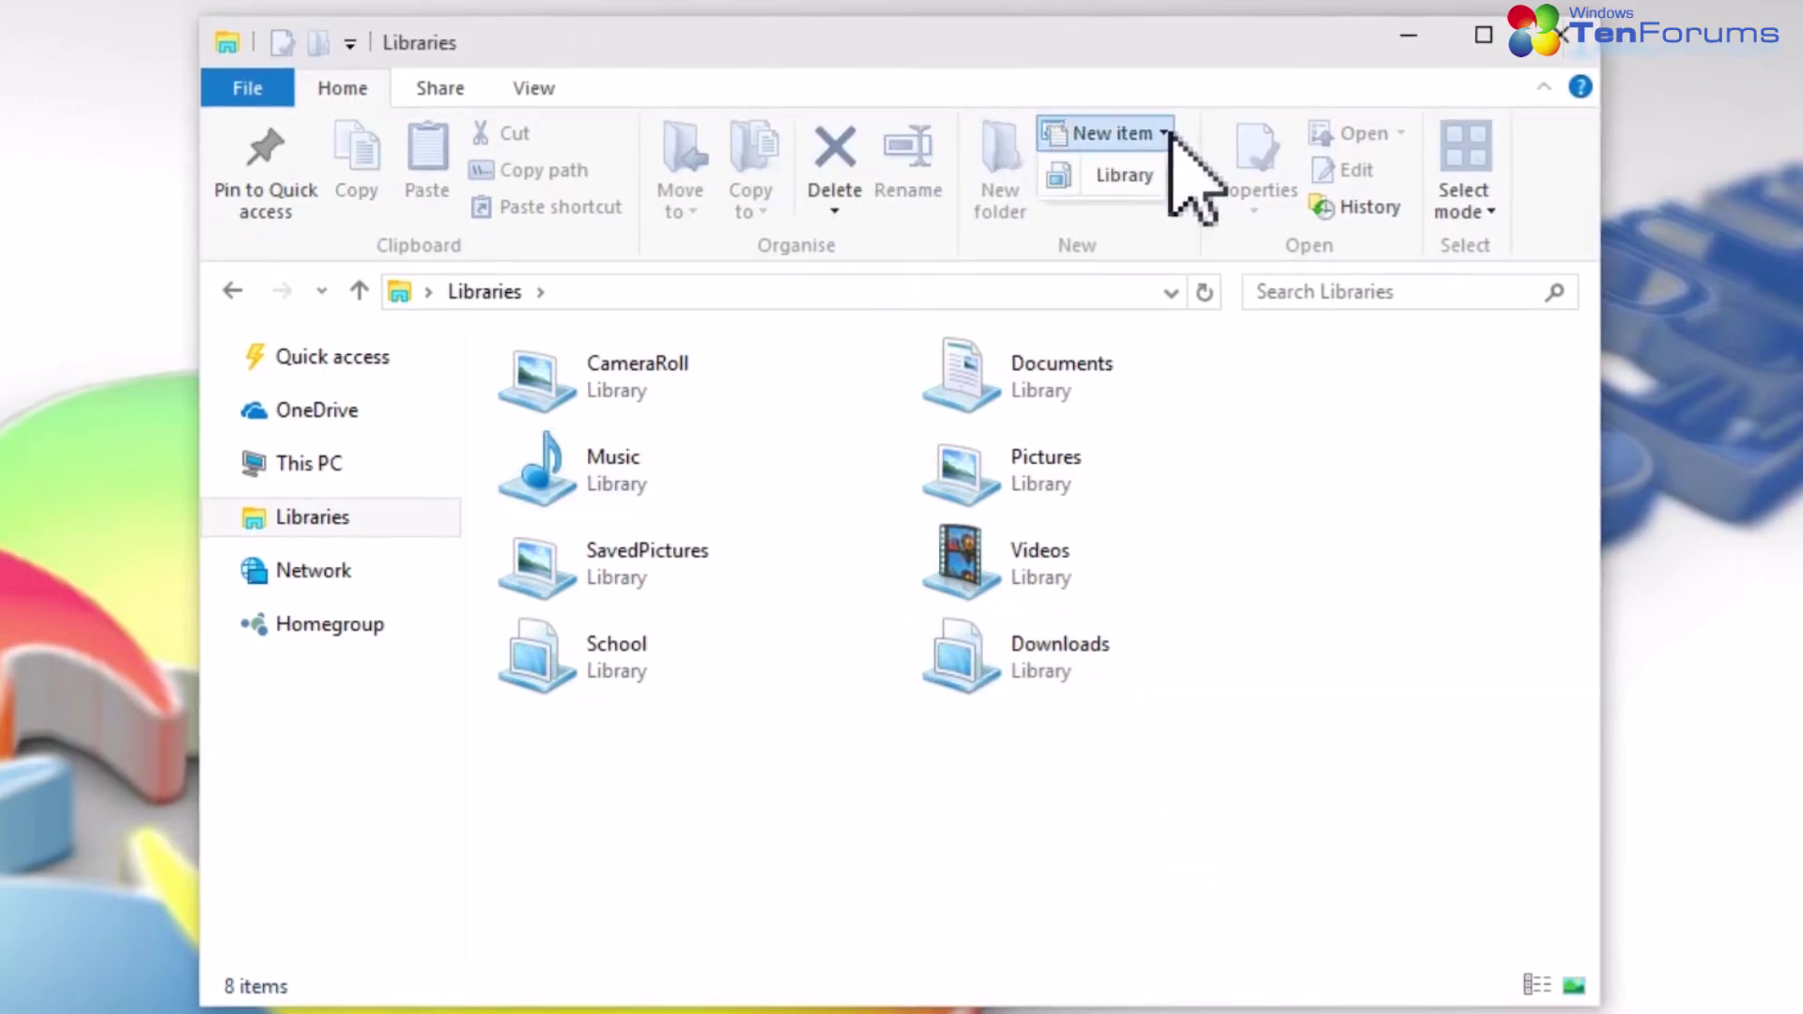
left_click(1124, 179)
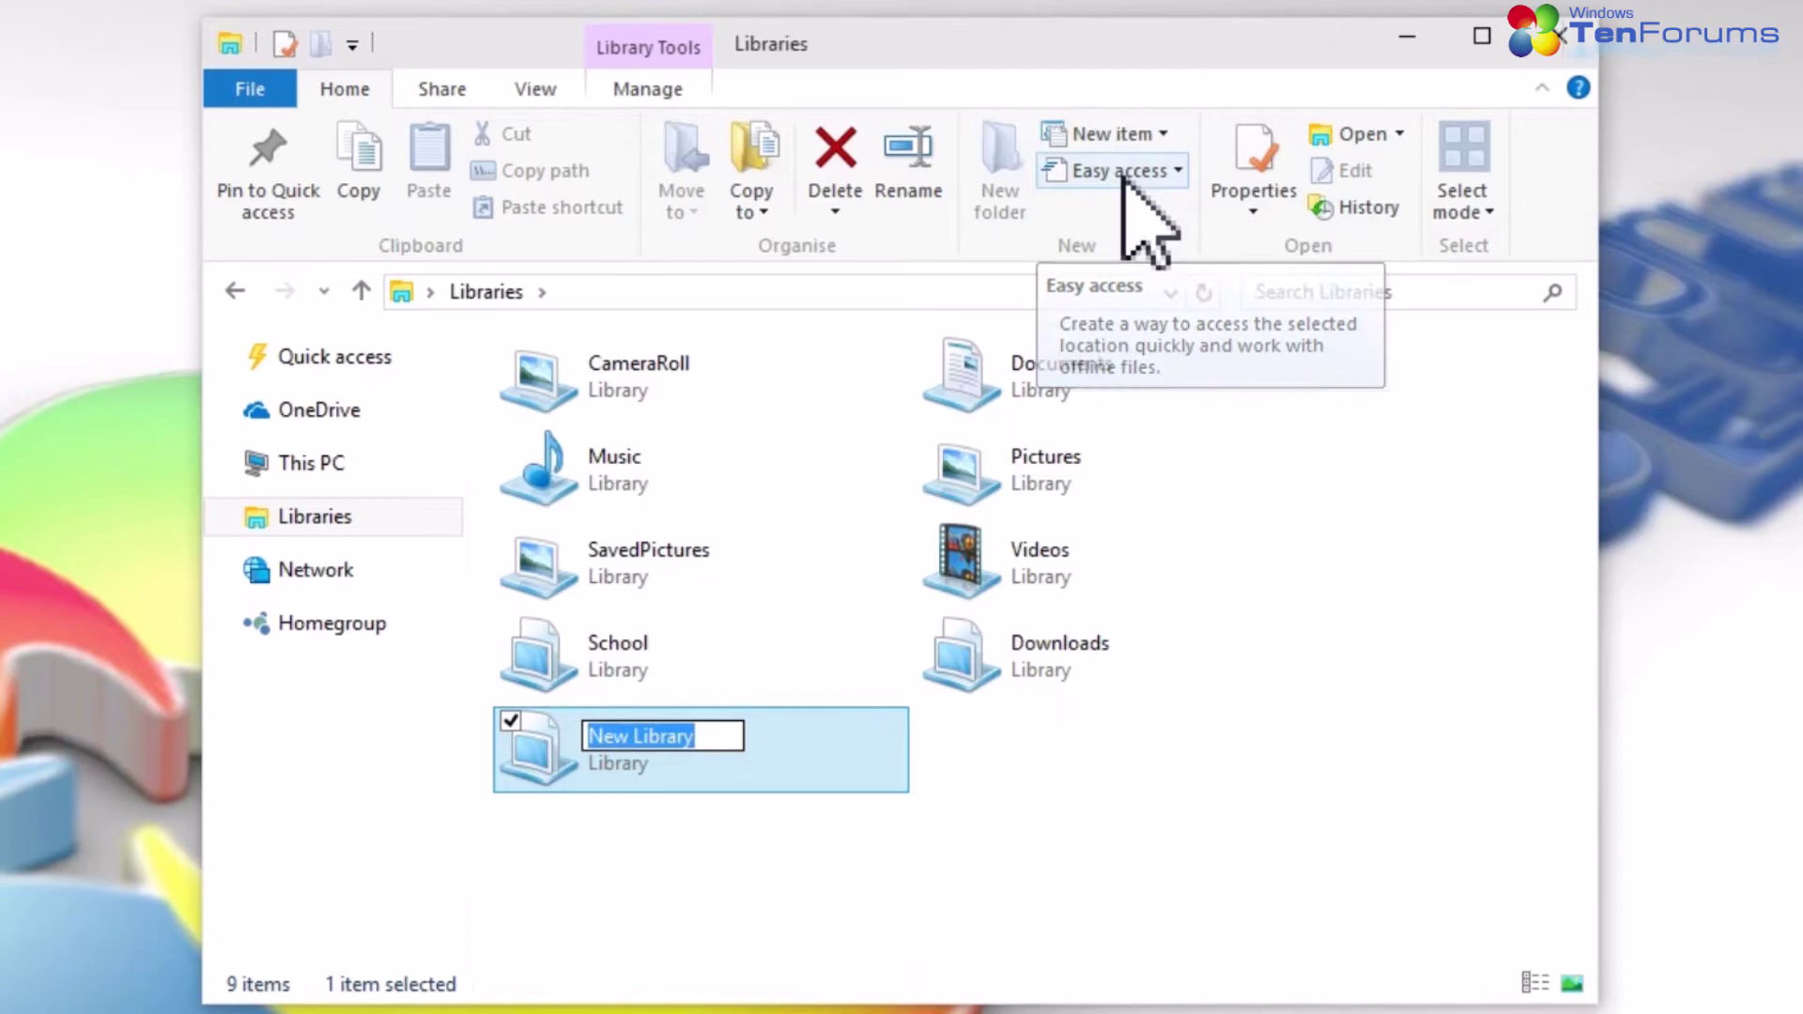
type("Movies")
key("Return")
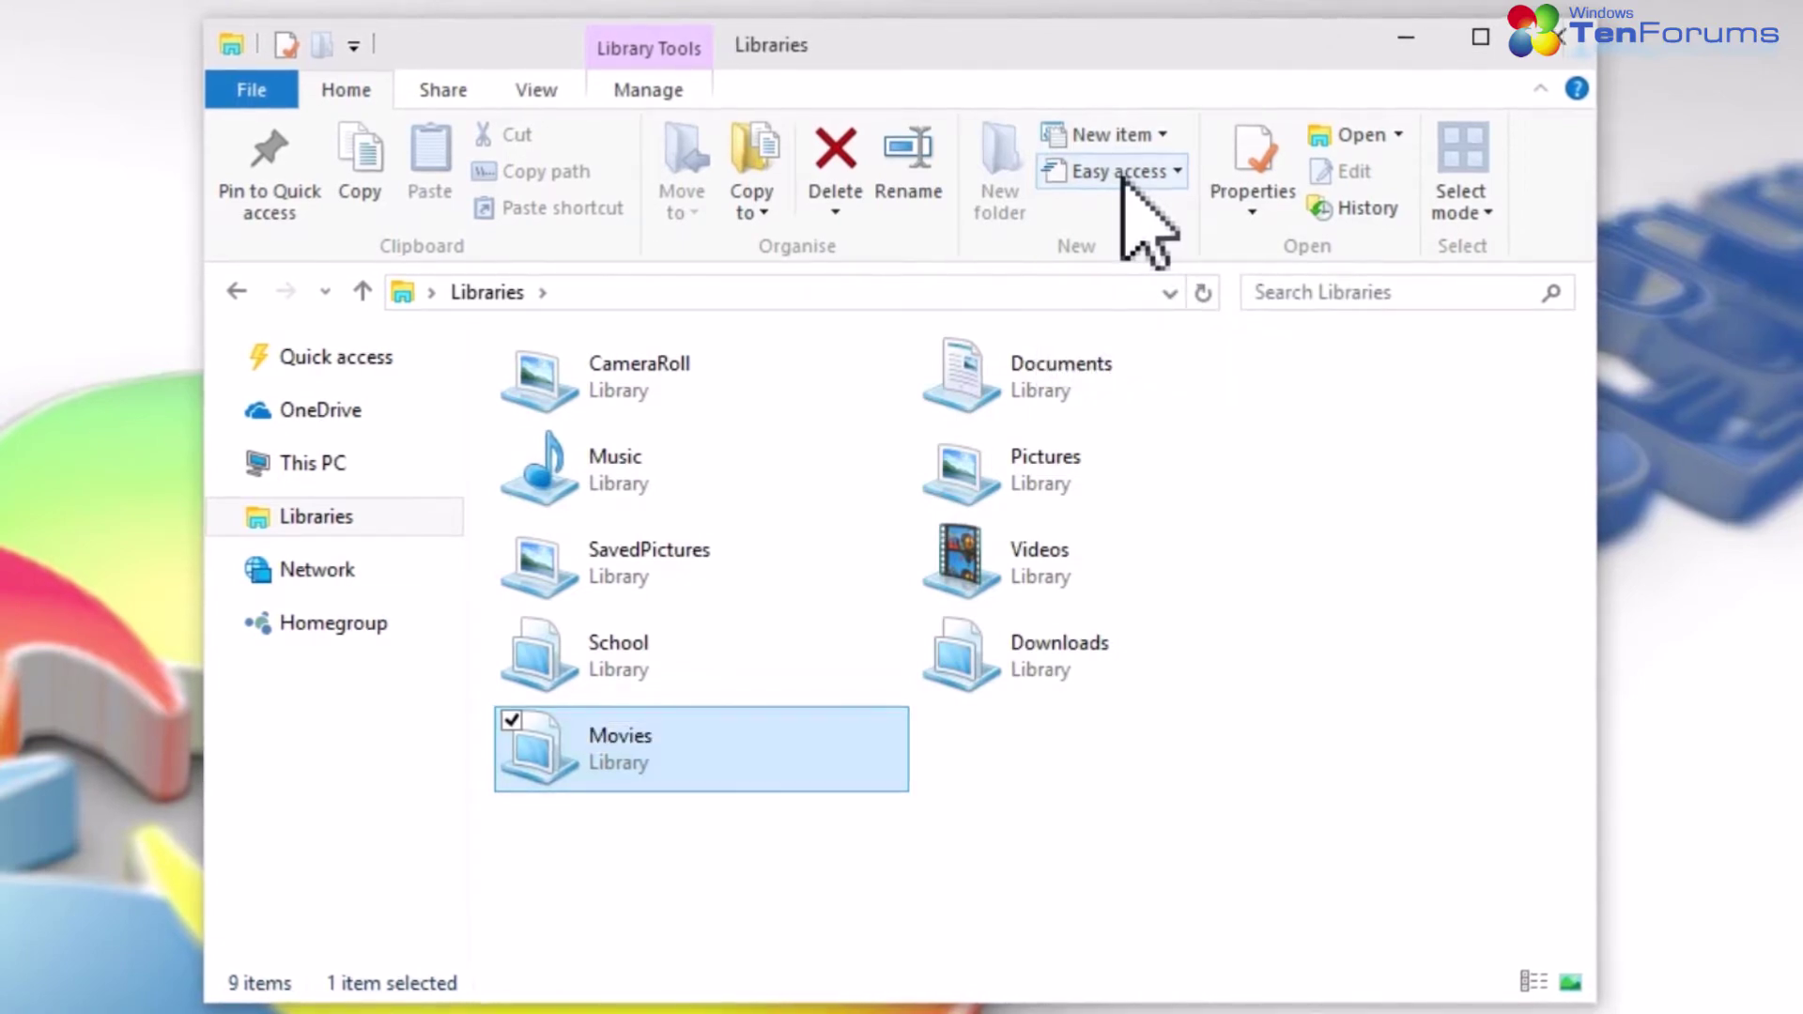
left_click(974, 843)
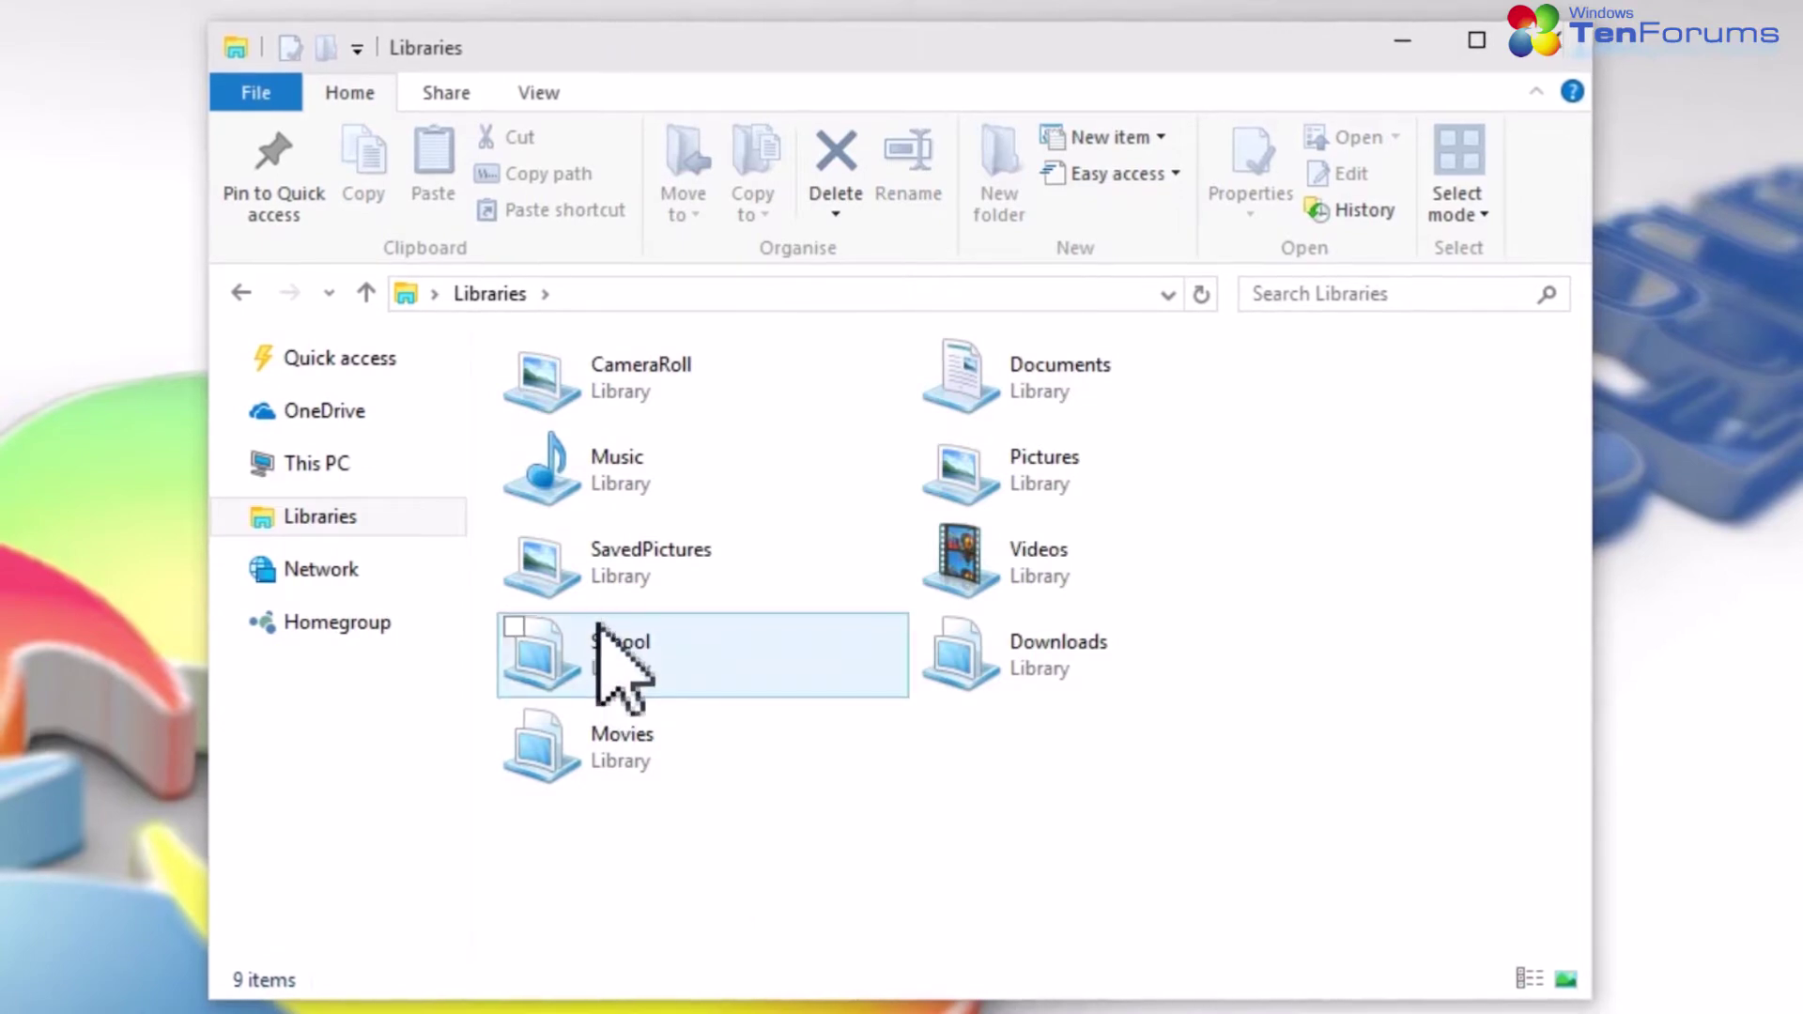
- Change the School library's icon to the two-people icon in its properties
right_click(597, 657)
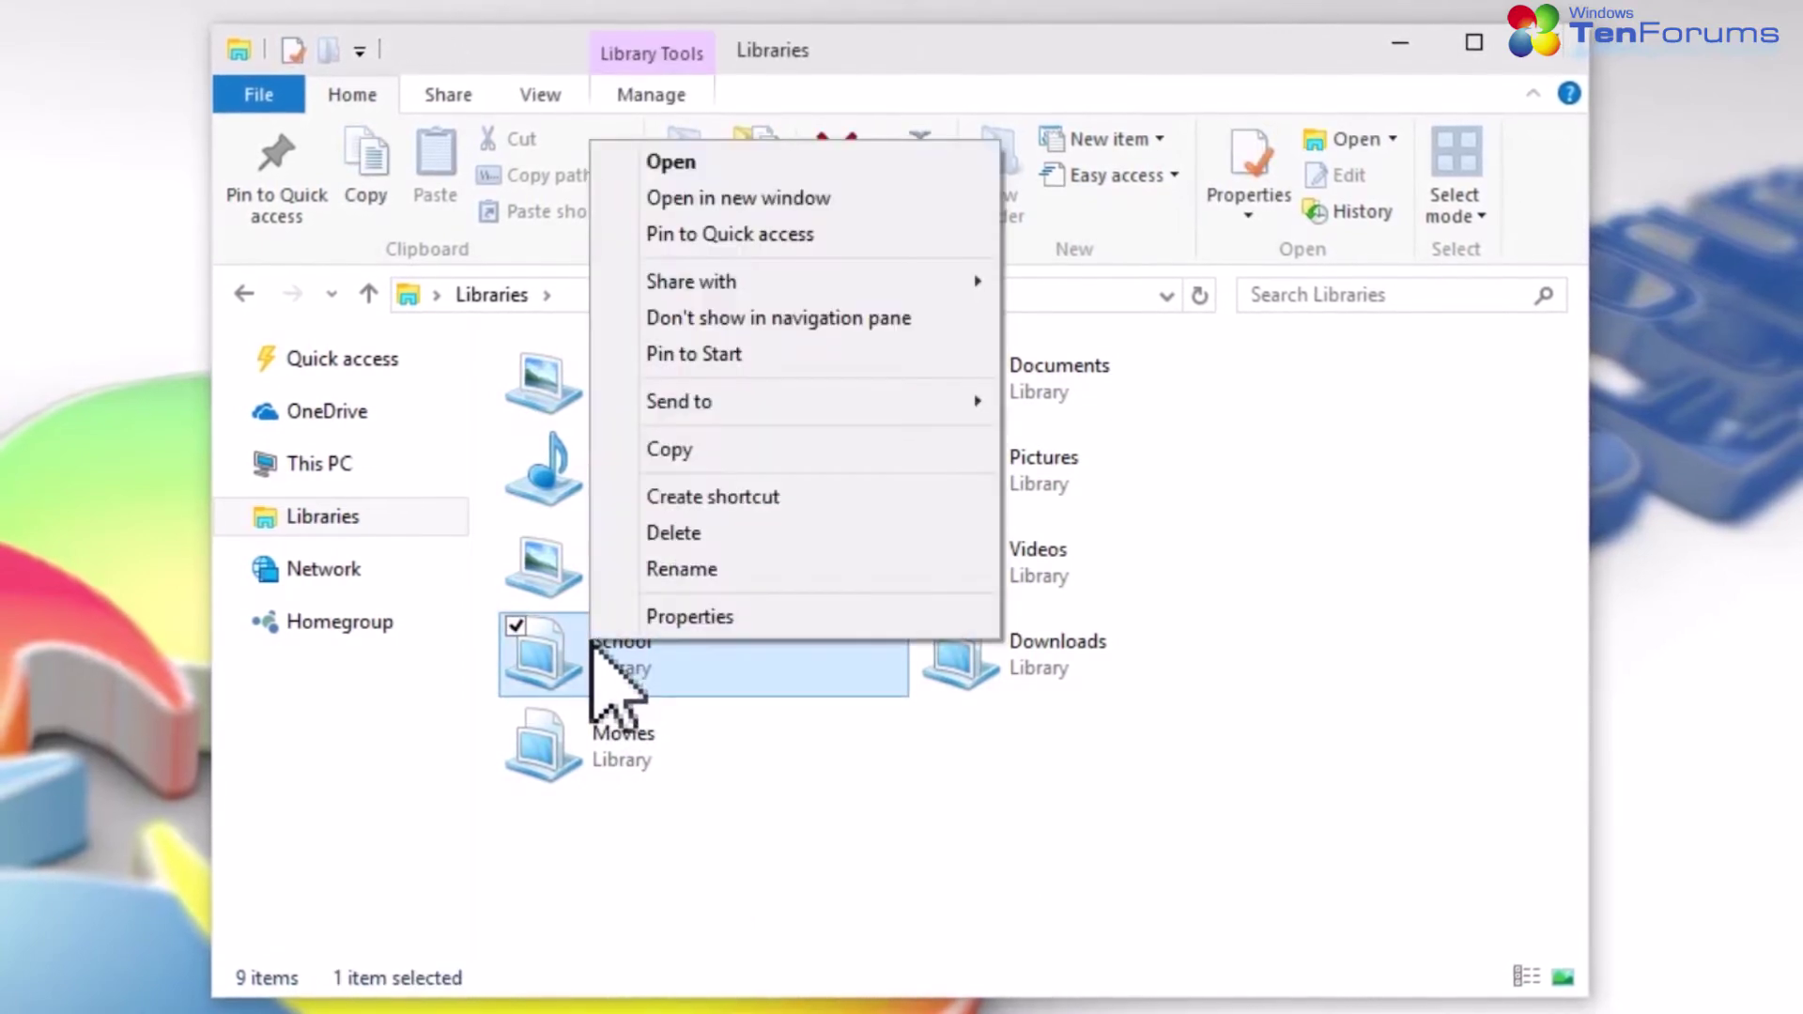
left_click(794, 617)
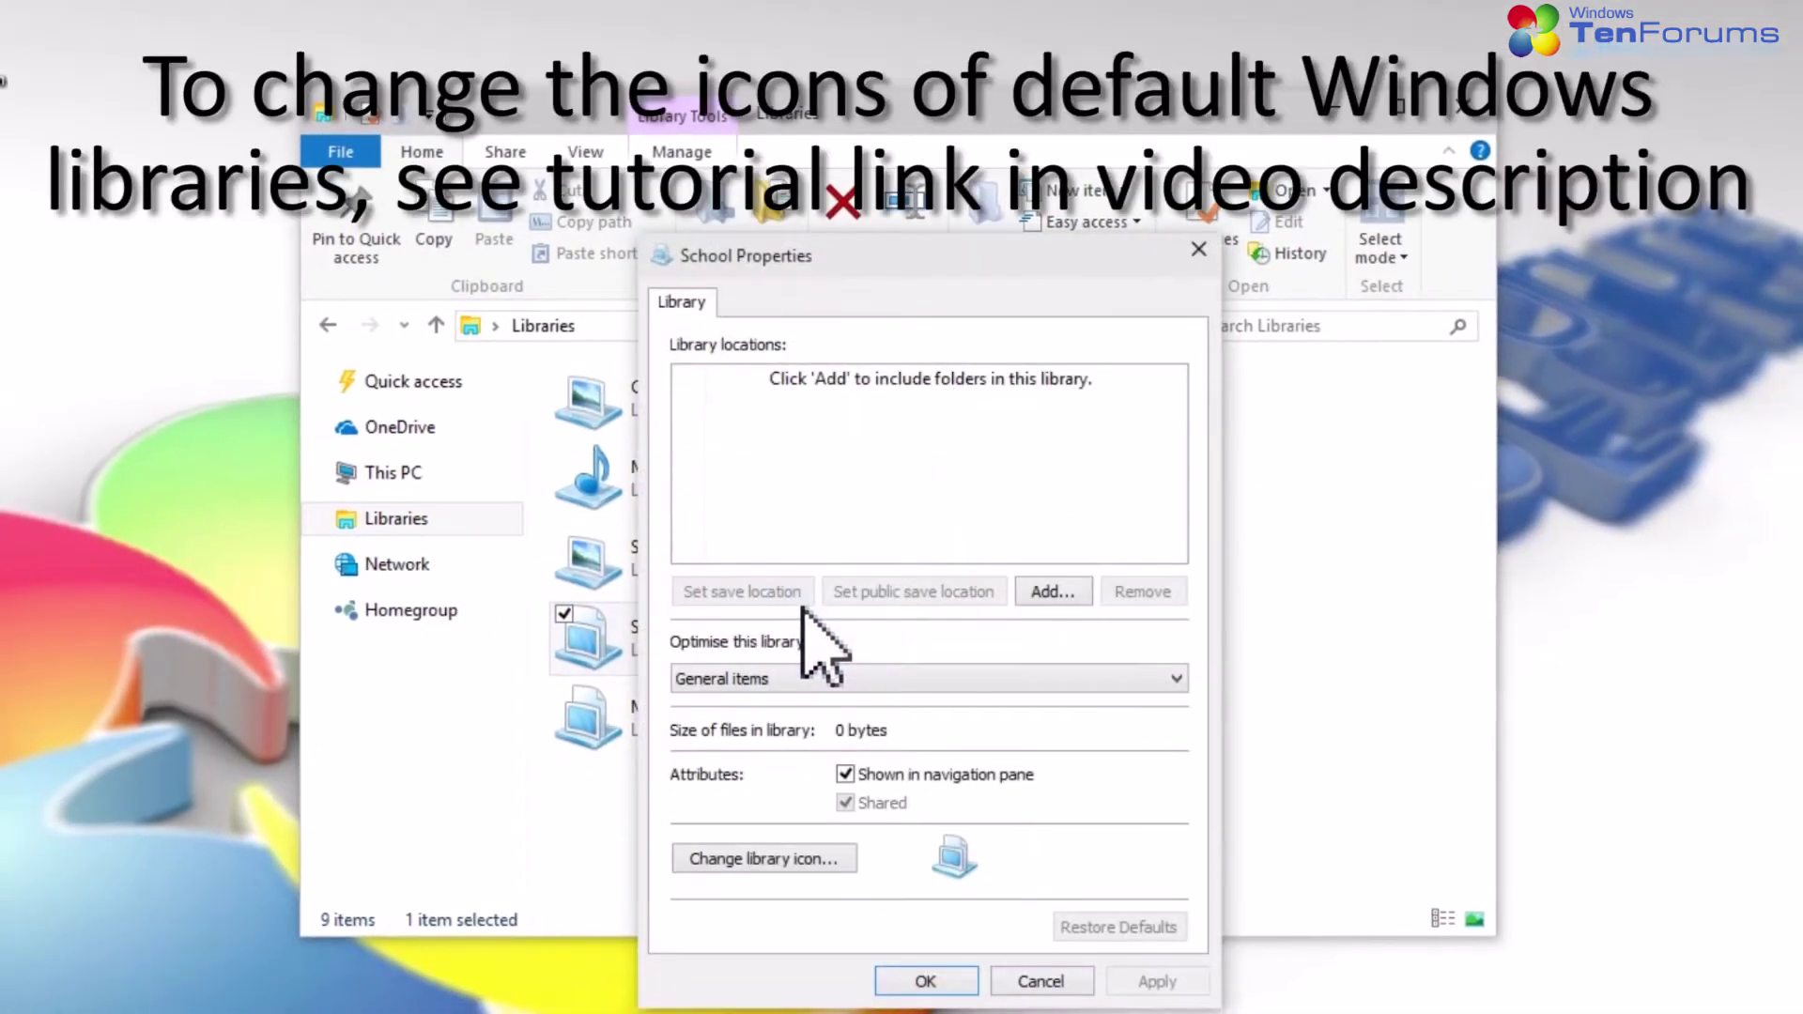
left_click(779, 859)
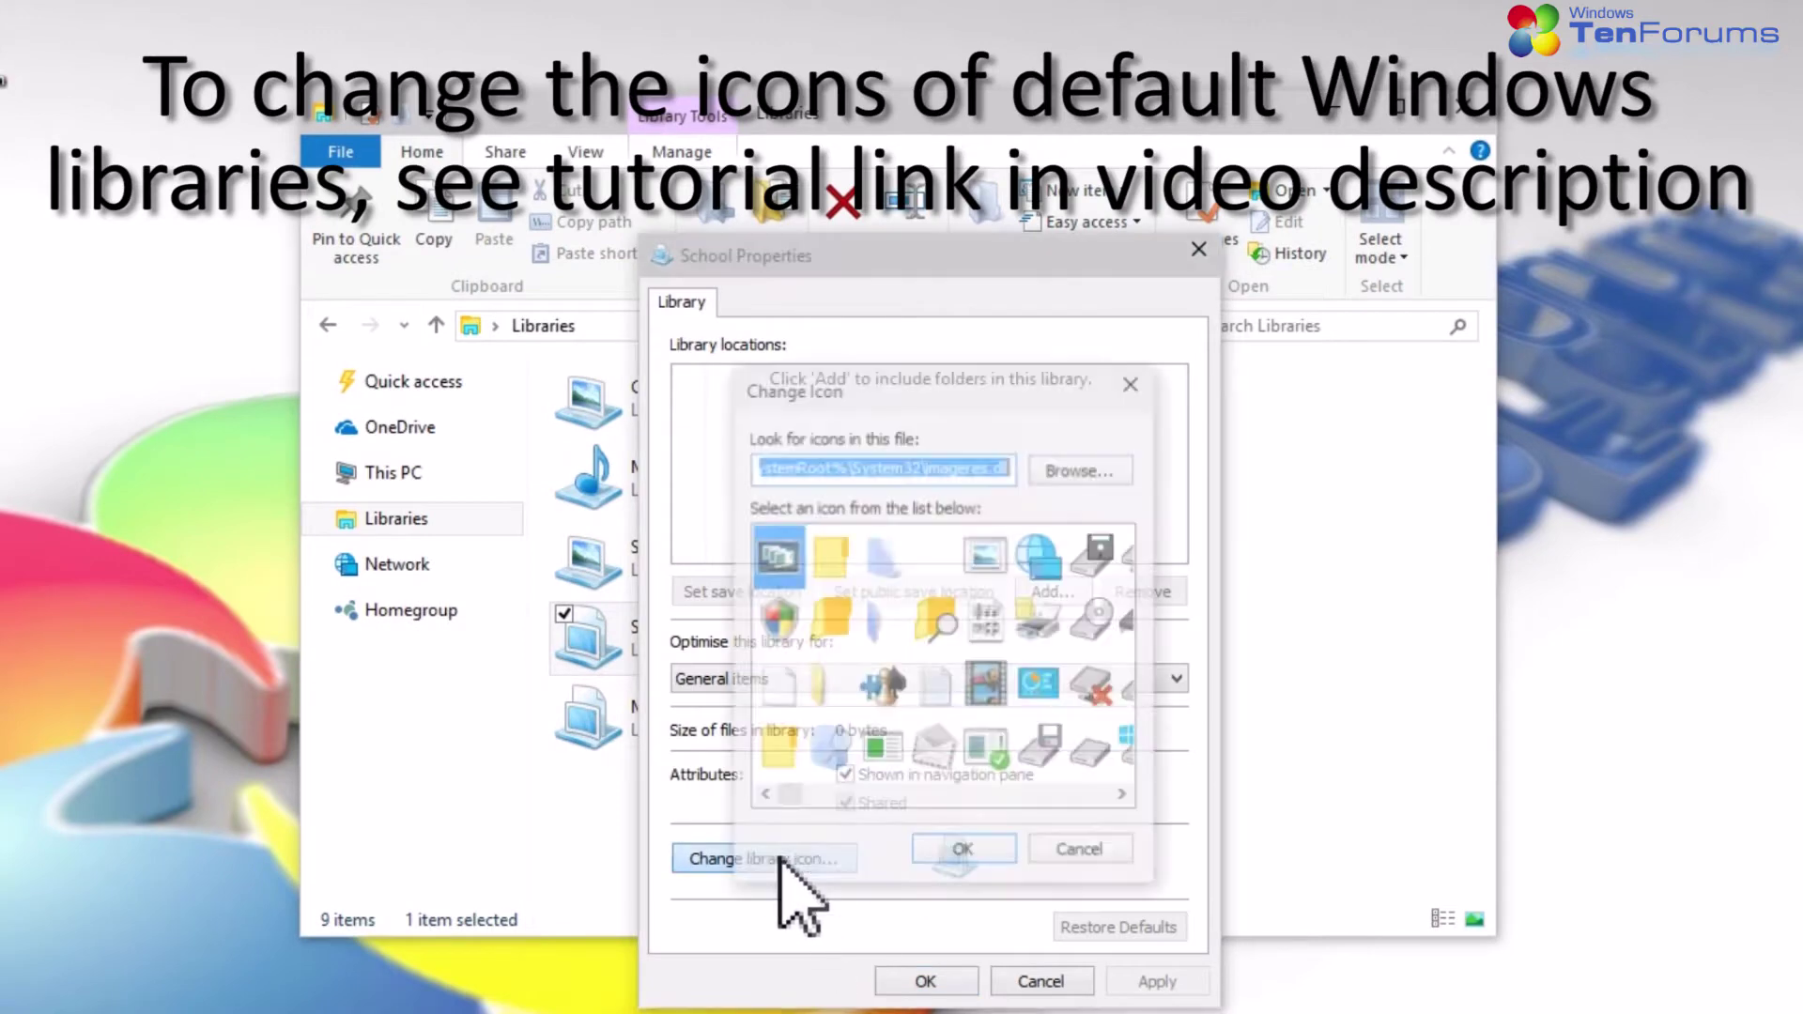
left_click(1119, 792)
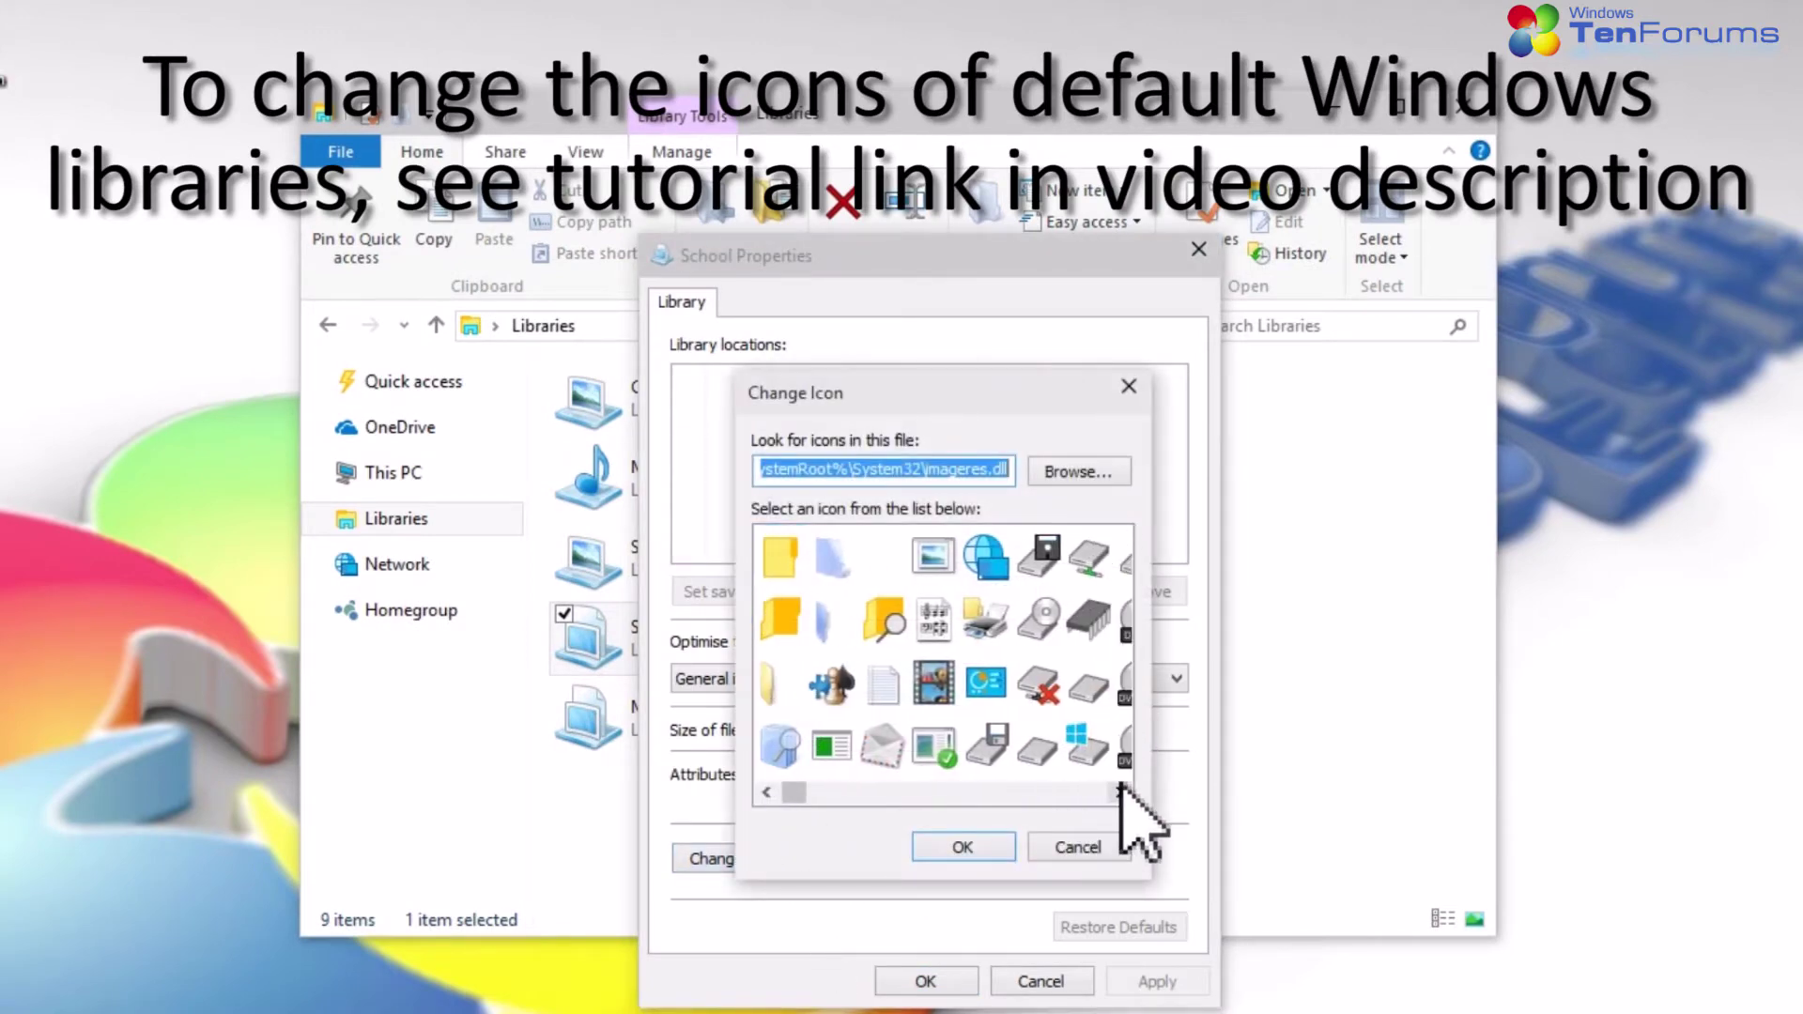
left_click_drag(1120, 791, 1120, 792)
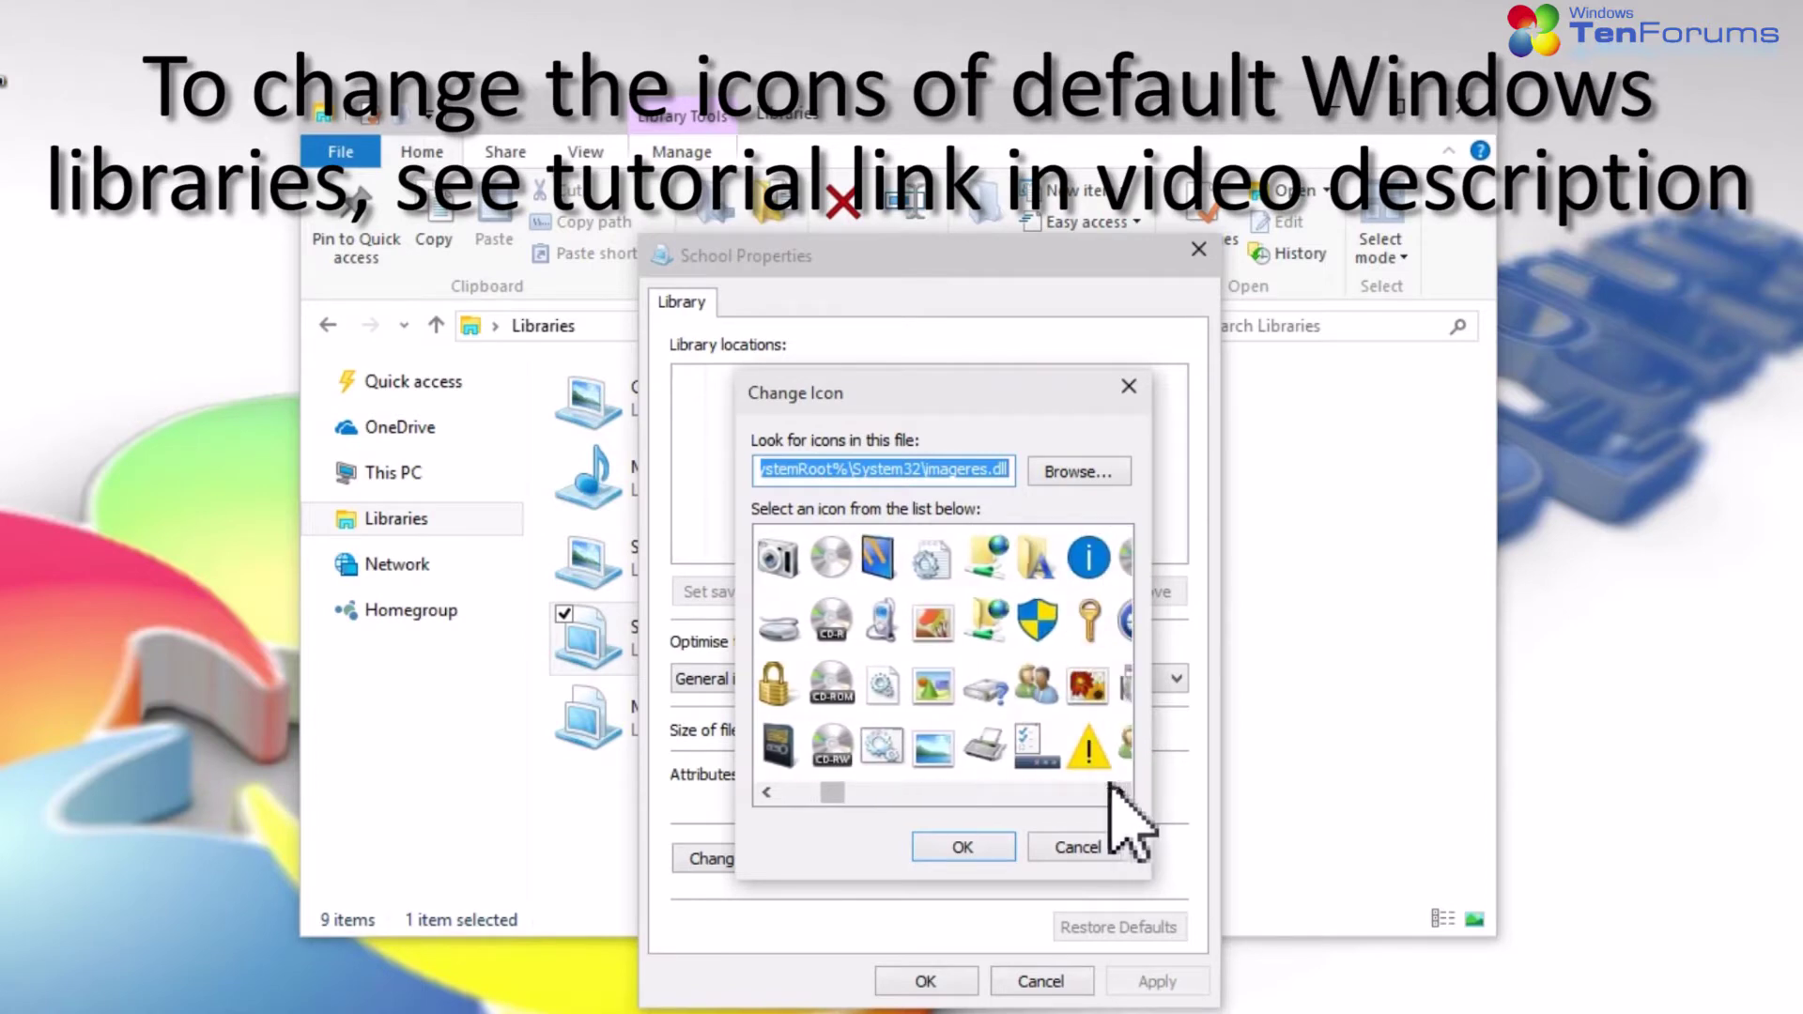
left_click(1048, 678)
left_click(963, 846)
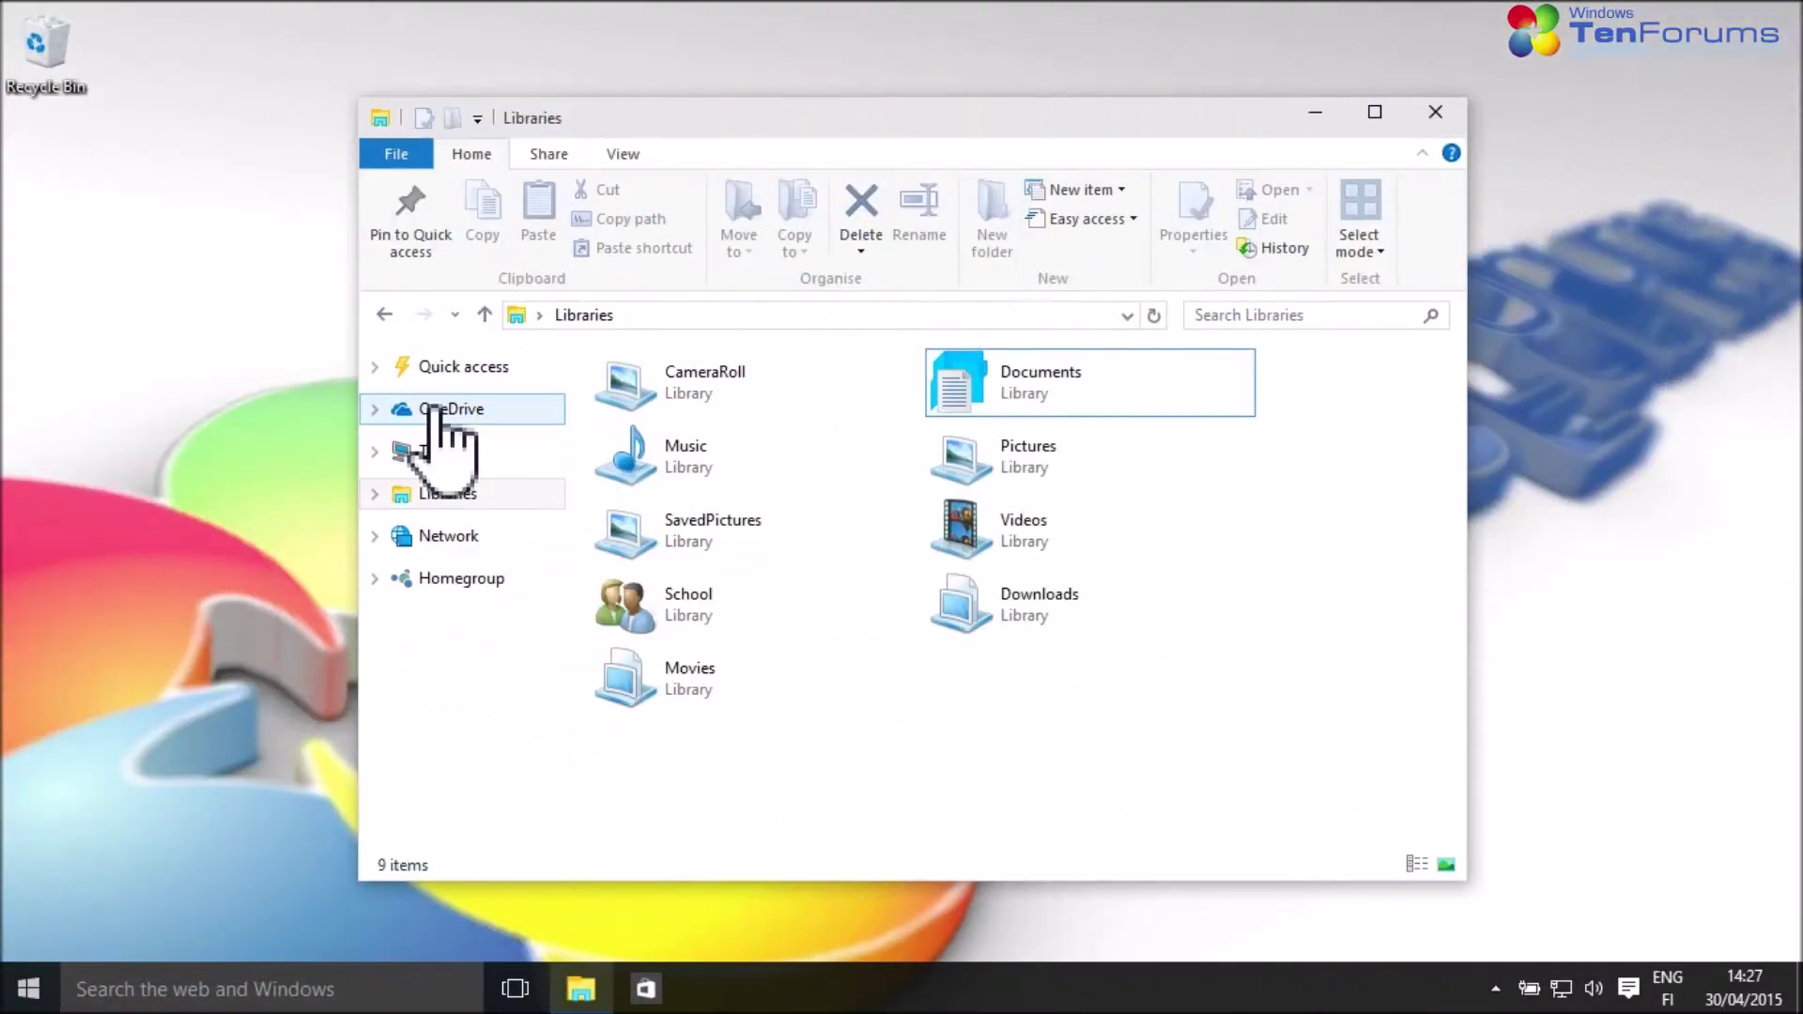
- Create Music and Downloads folders inside the OneDrive folder
left_click(441, 409)
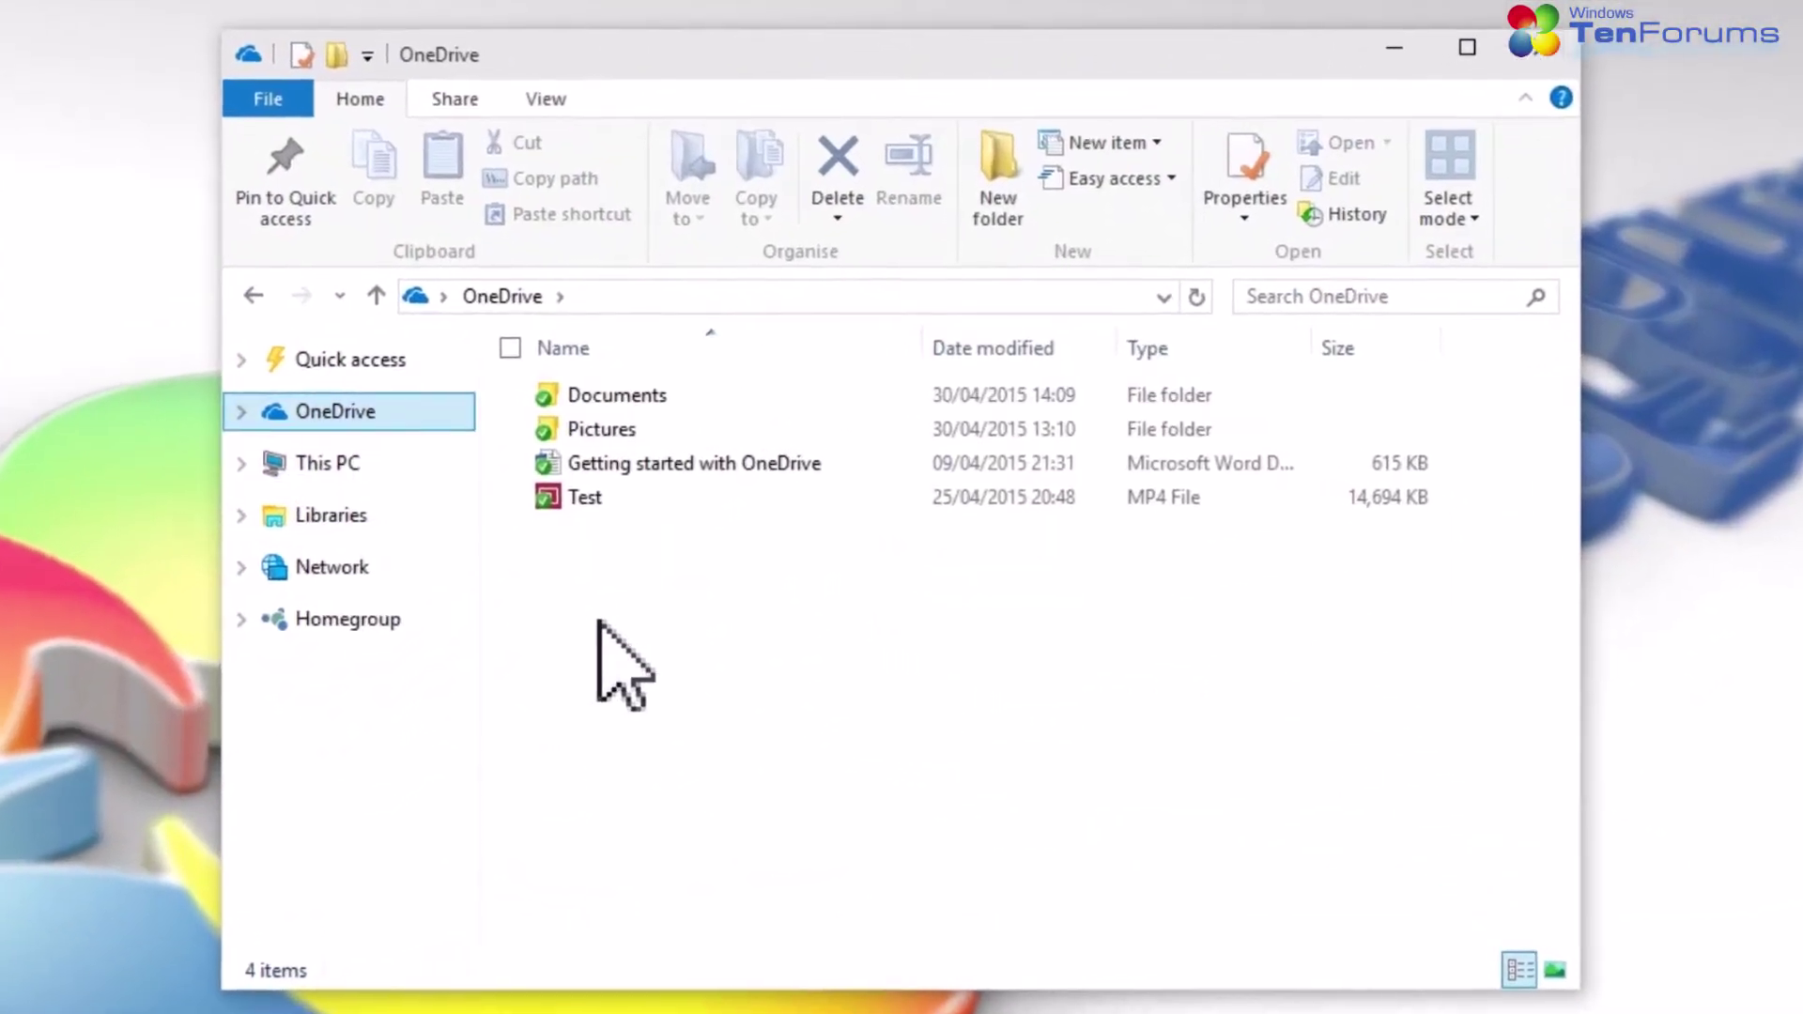
right_click(576, 557)
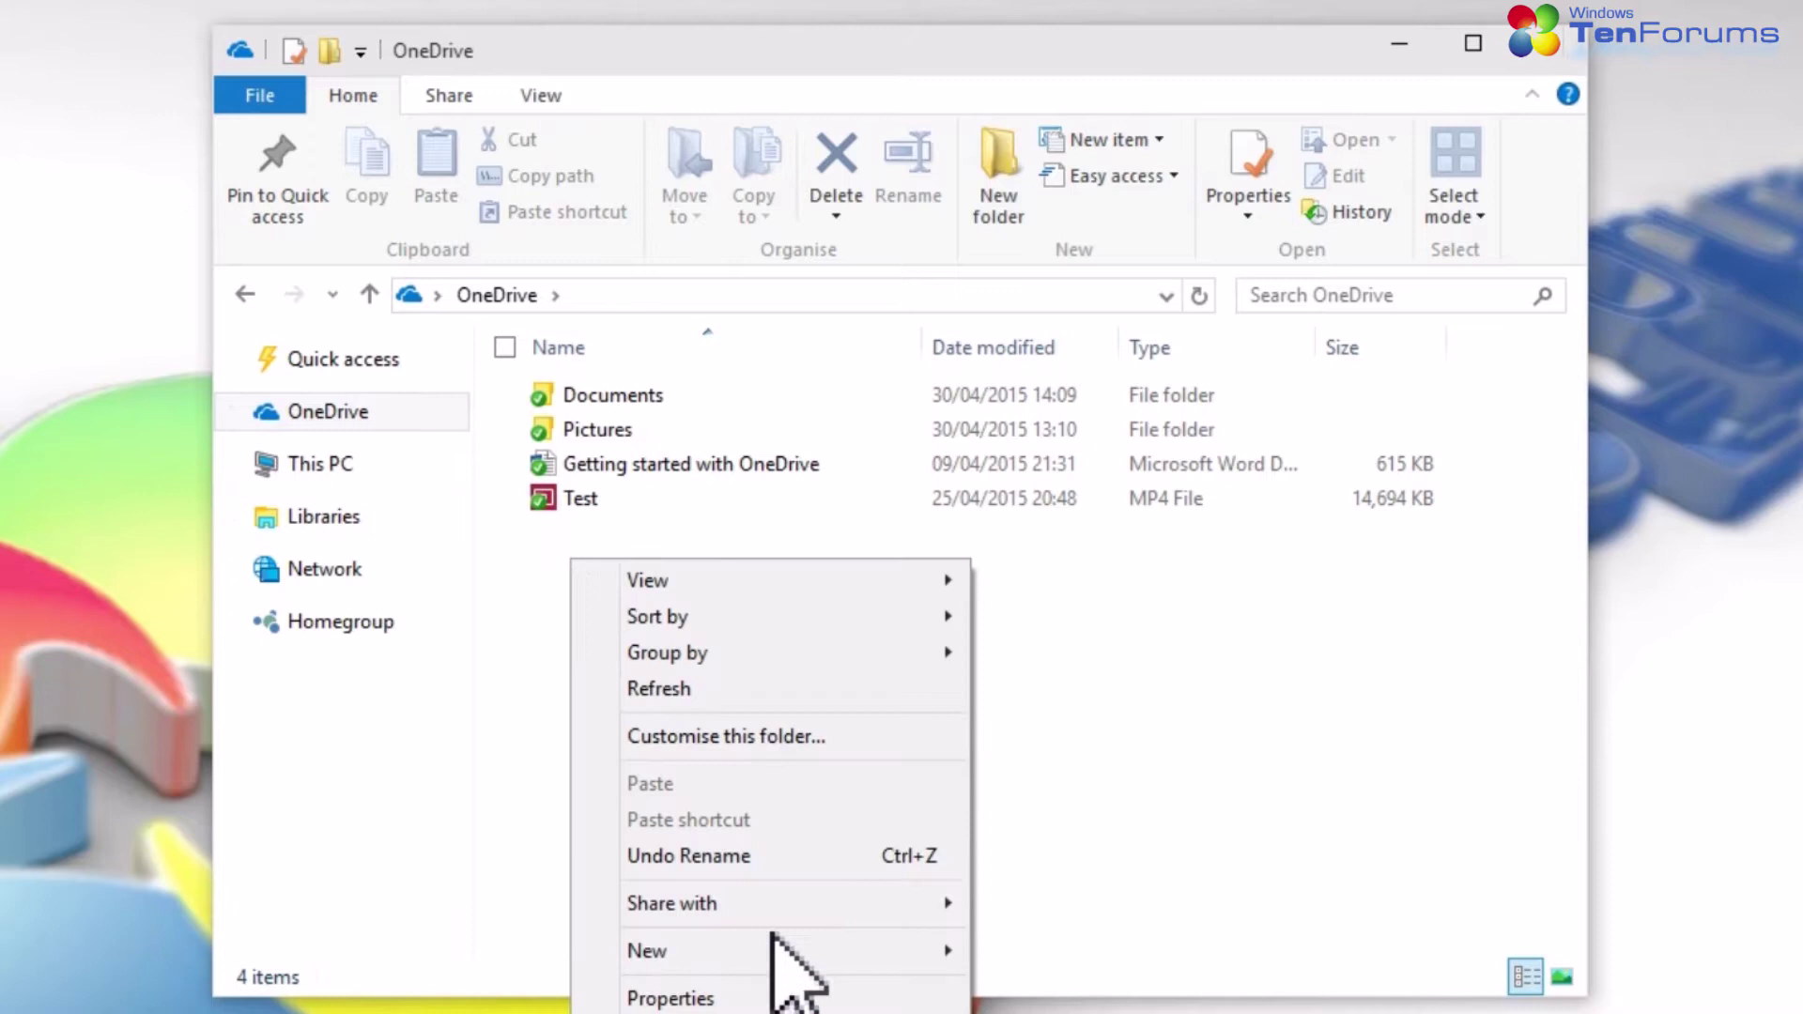
mouse_move(789, 953)
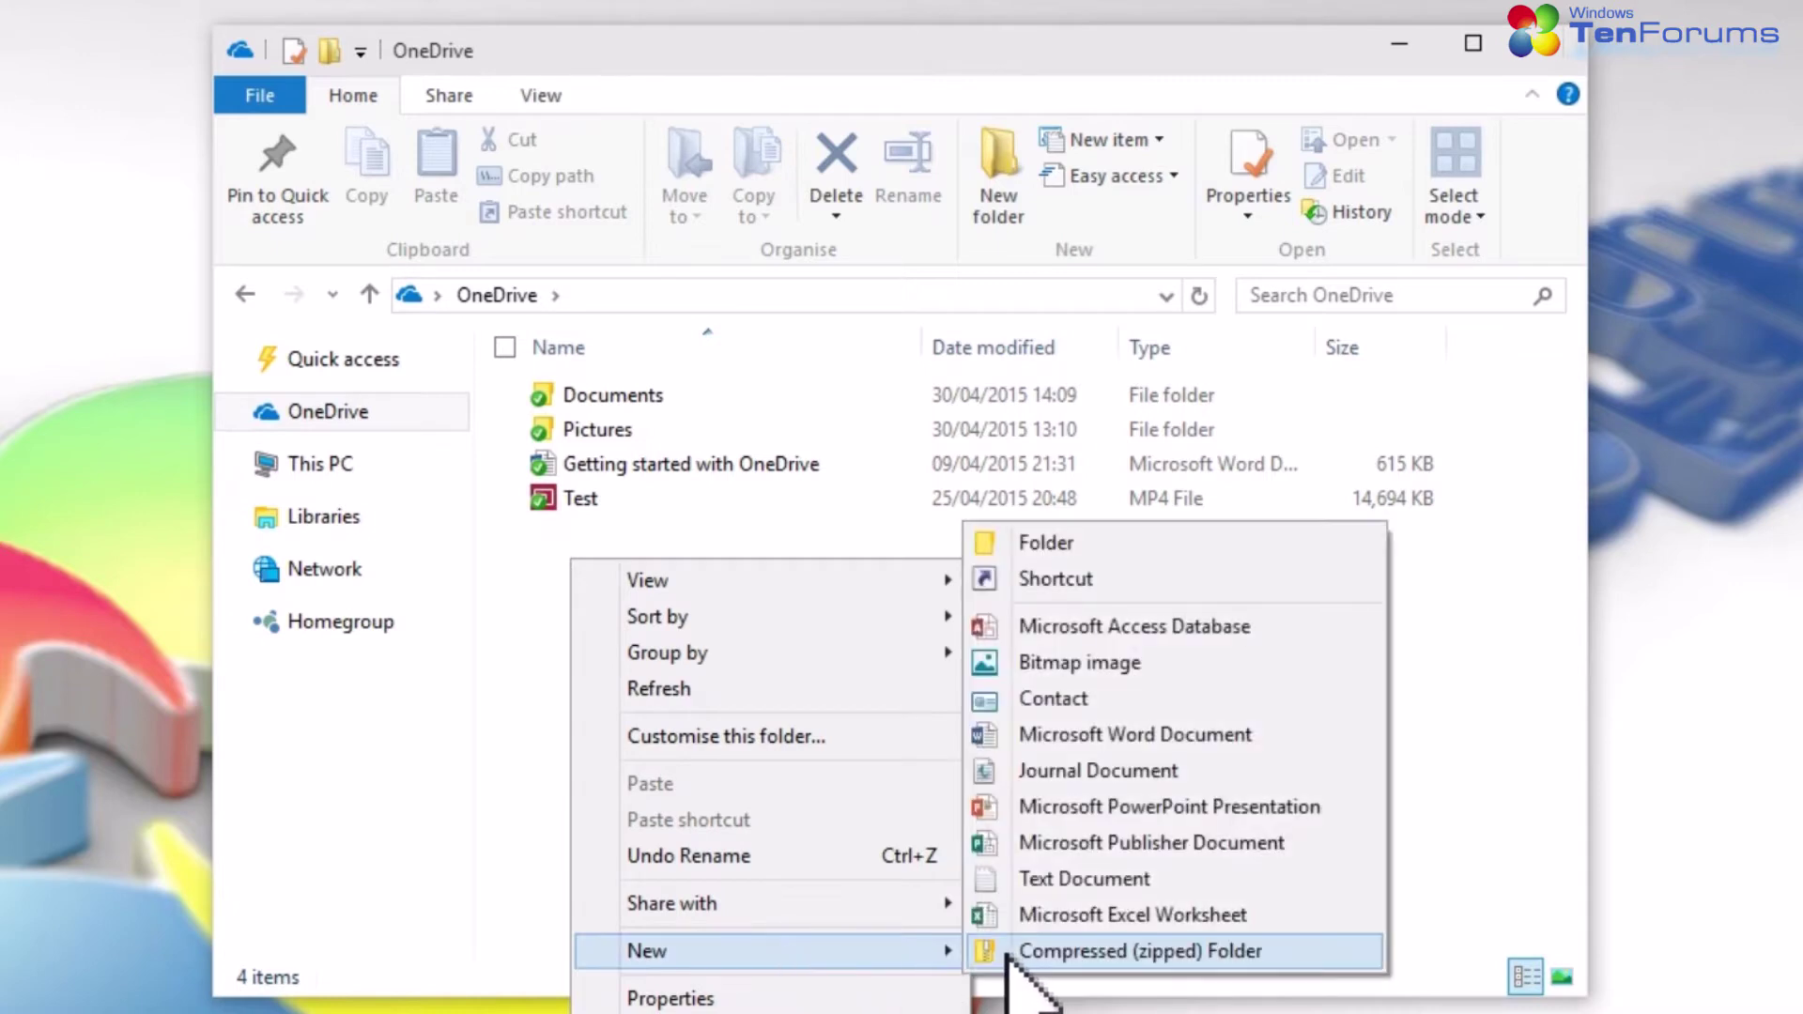
left_click(1135, 545)
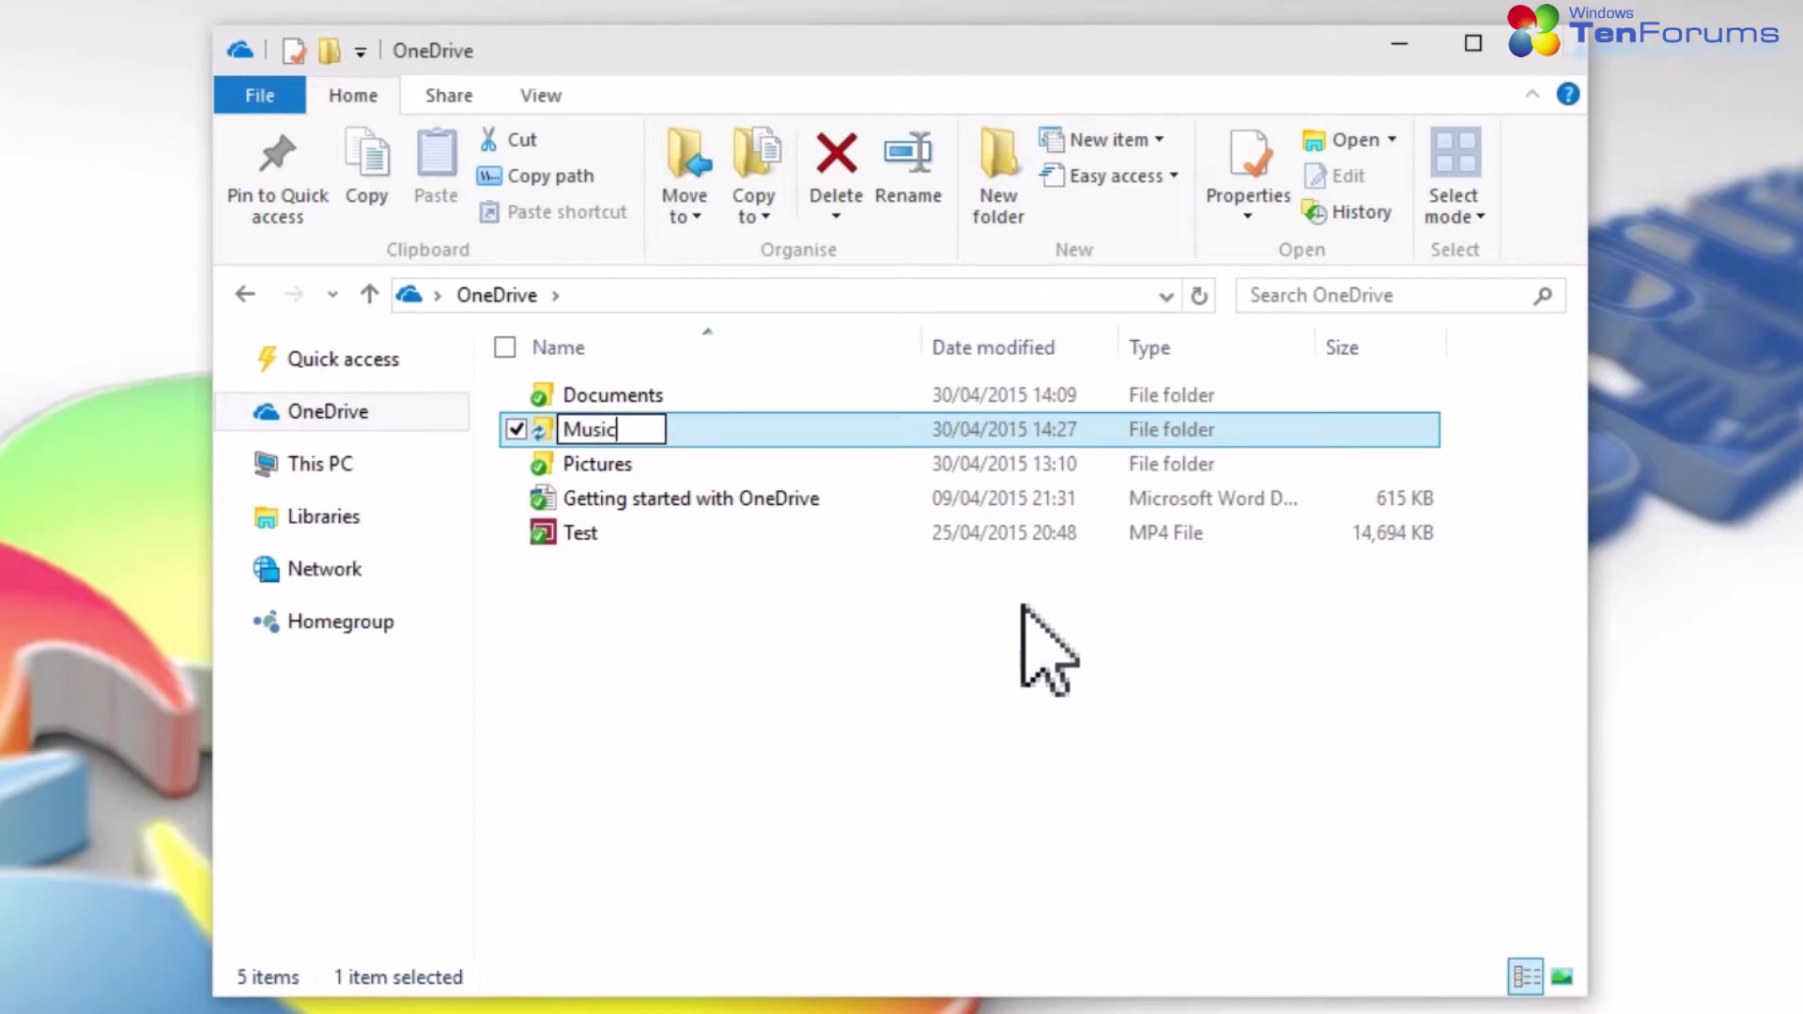
key("Return")
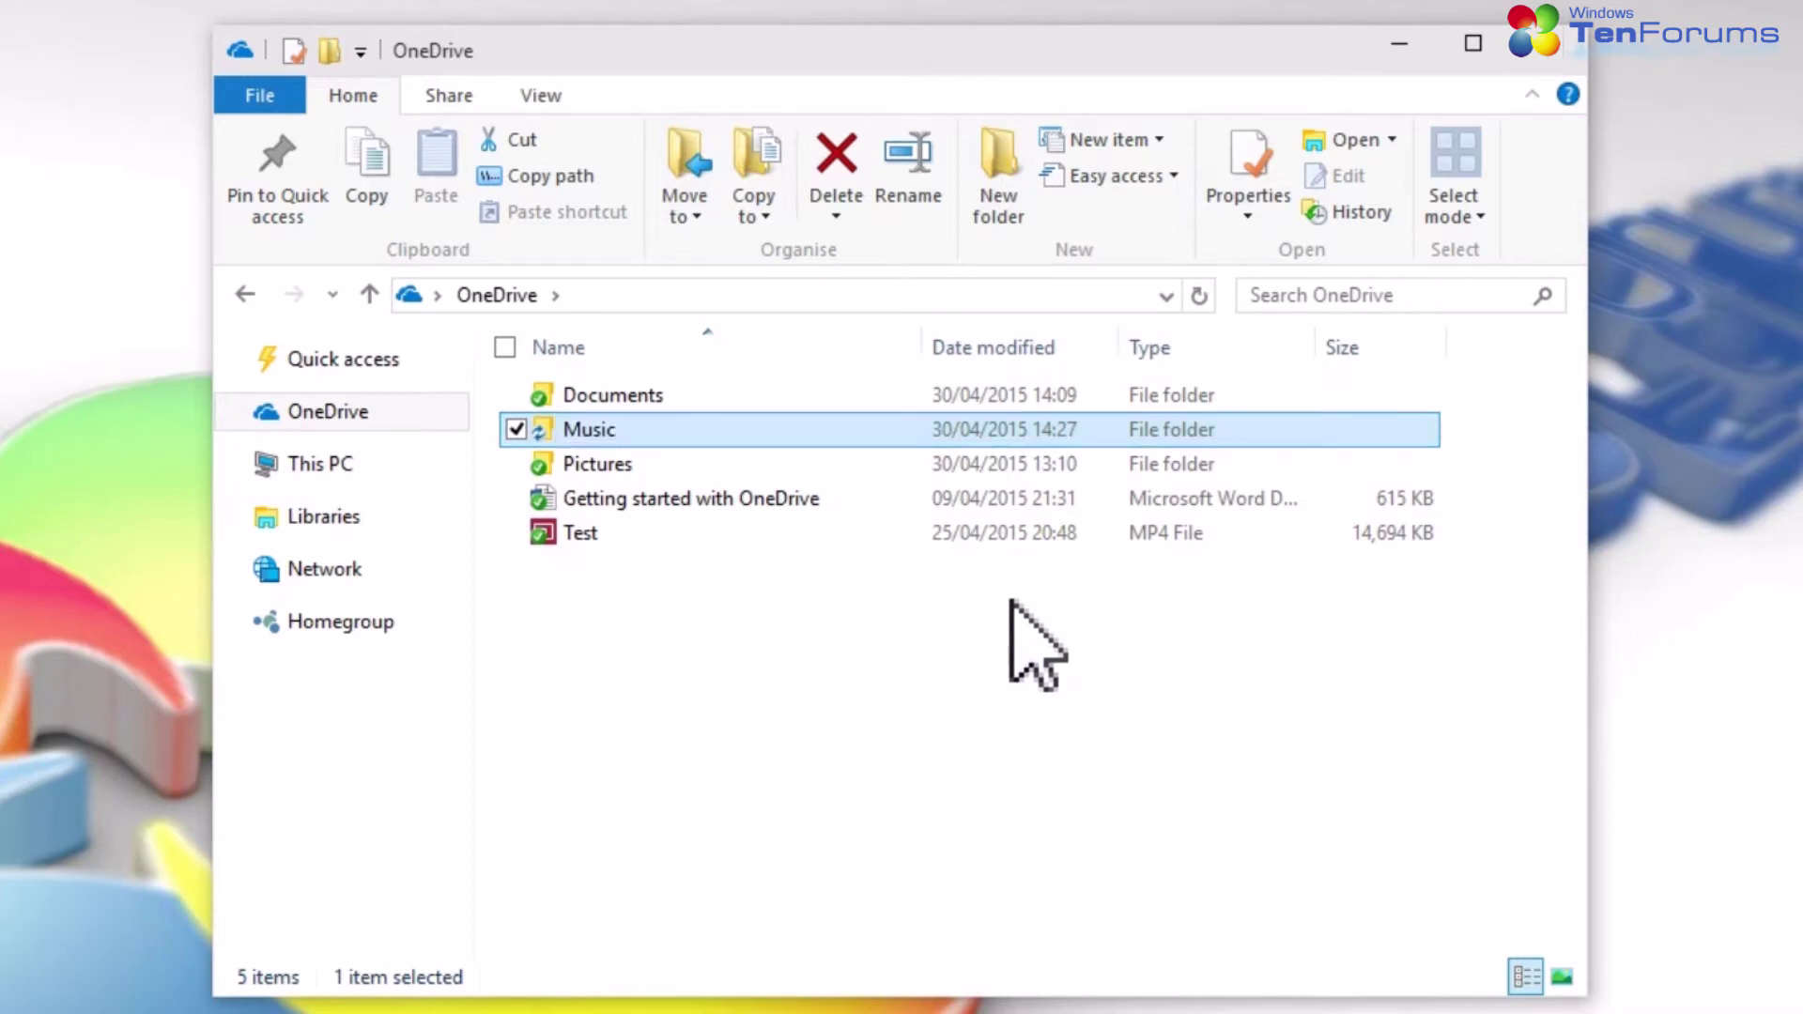
left_click(986, 211)
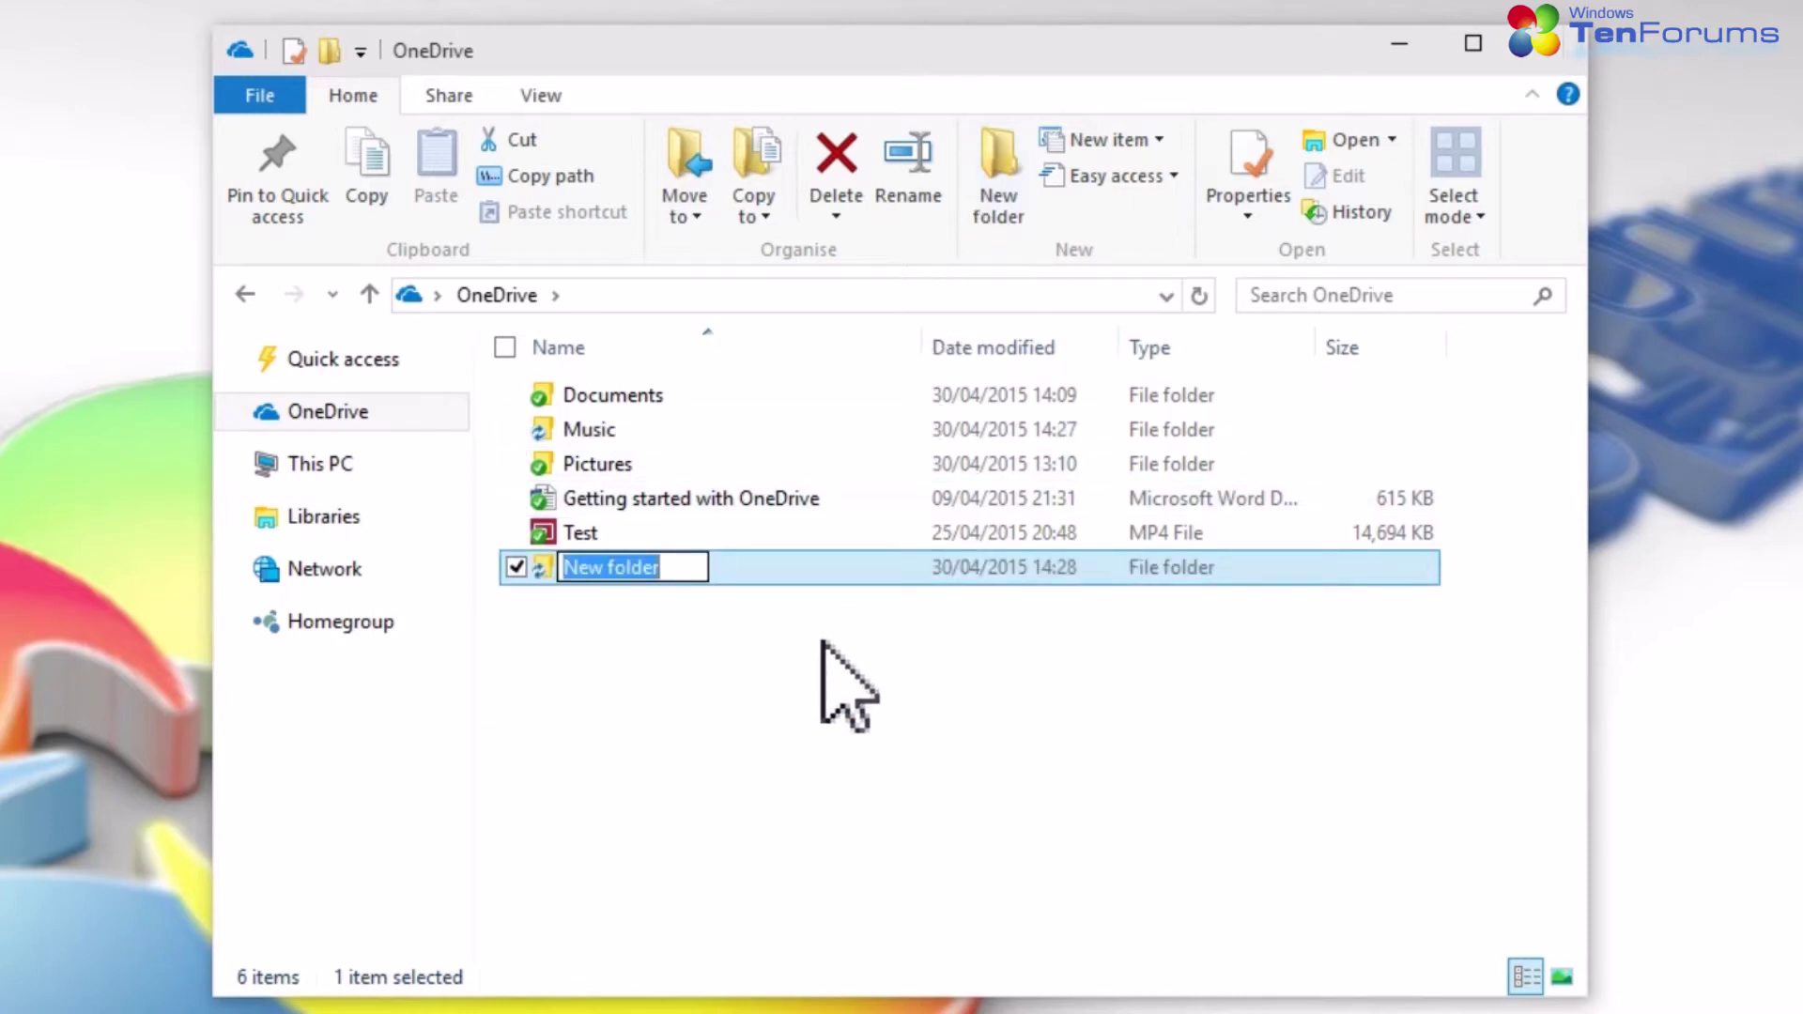
key("Return")
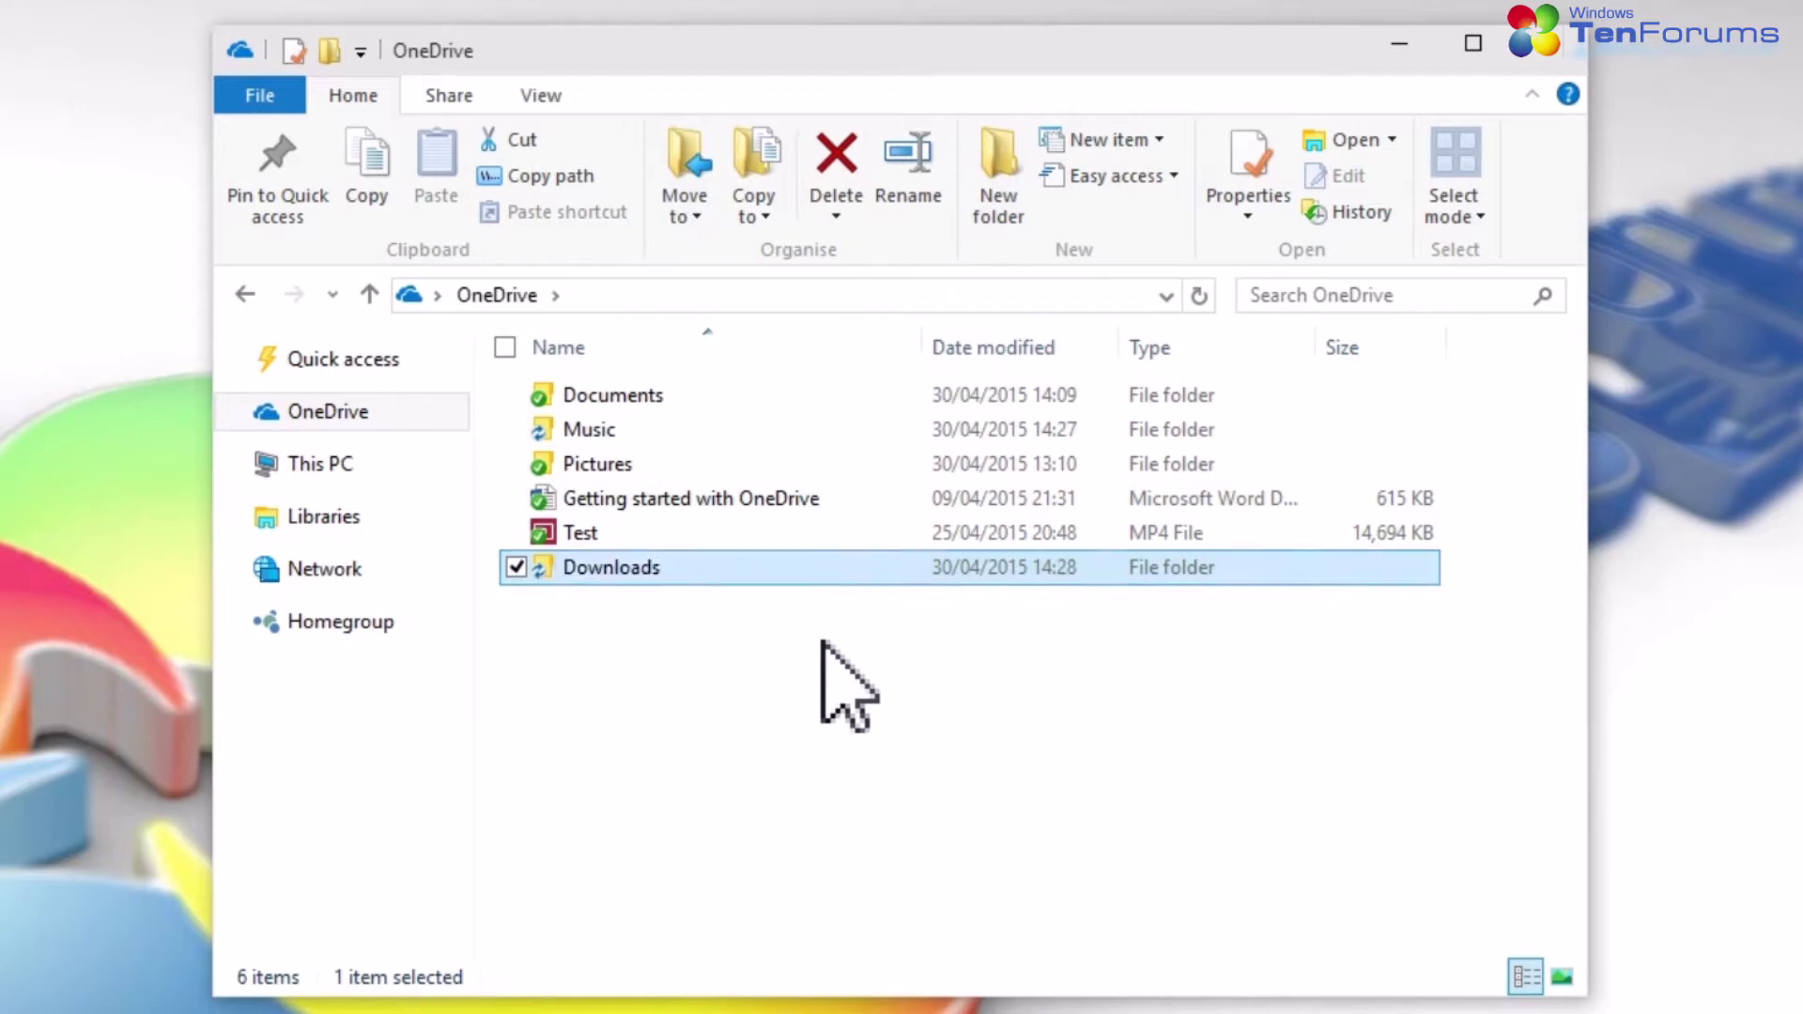
- Add School, Videos and Movies folders to OneDrive
left_click(1009, 169)
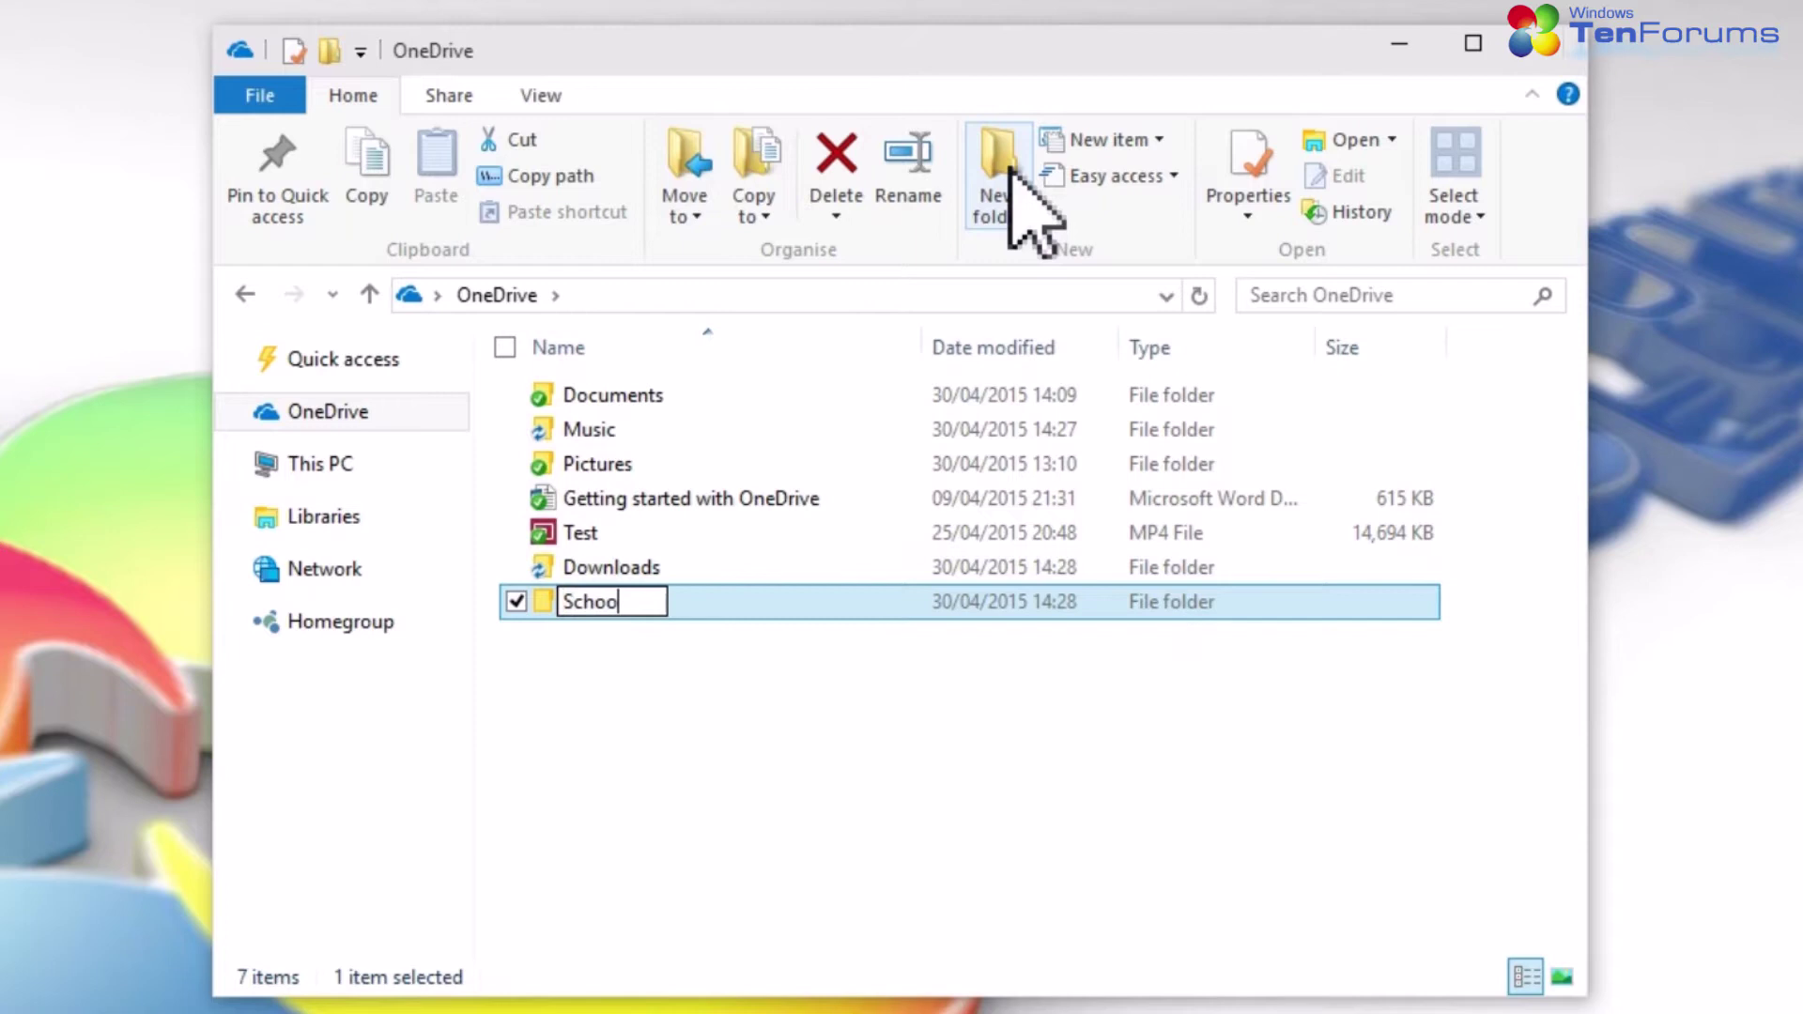
key("Return")
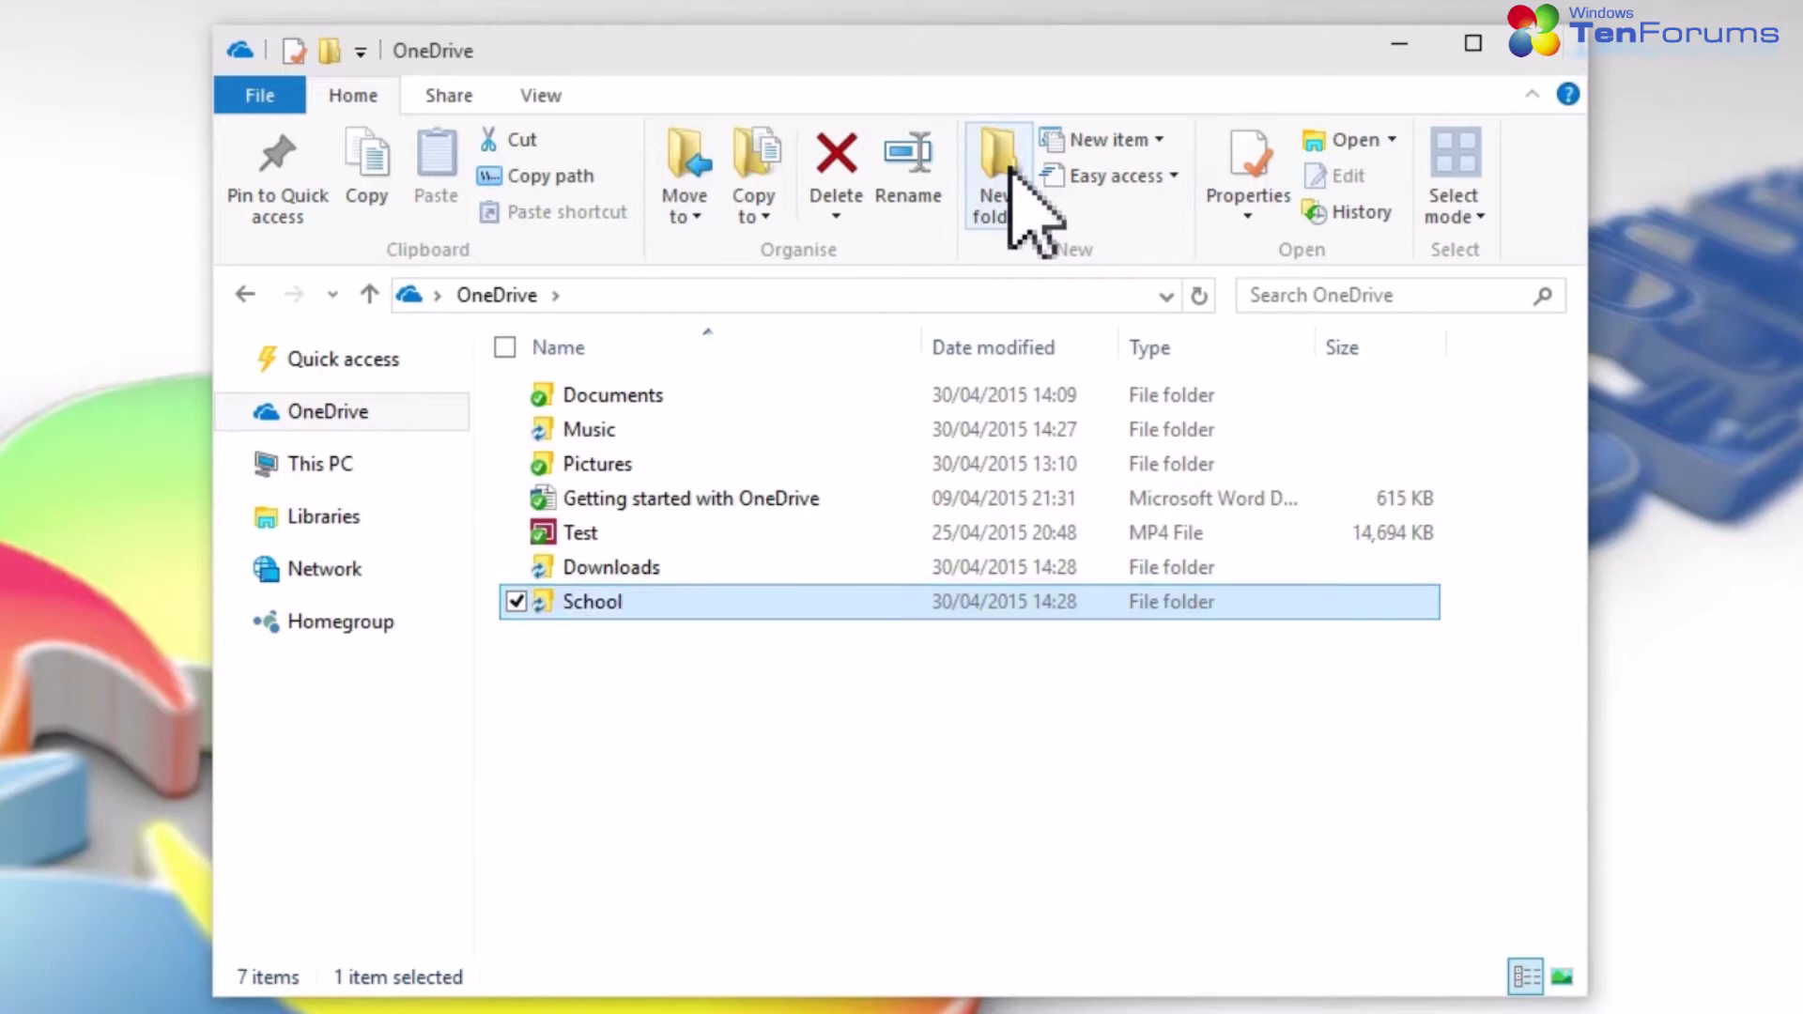
left_click(1010, 167)
type("Videos")
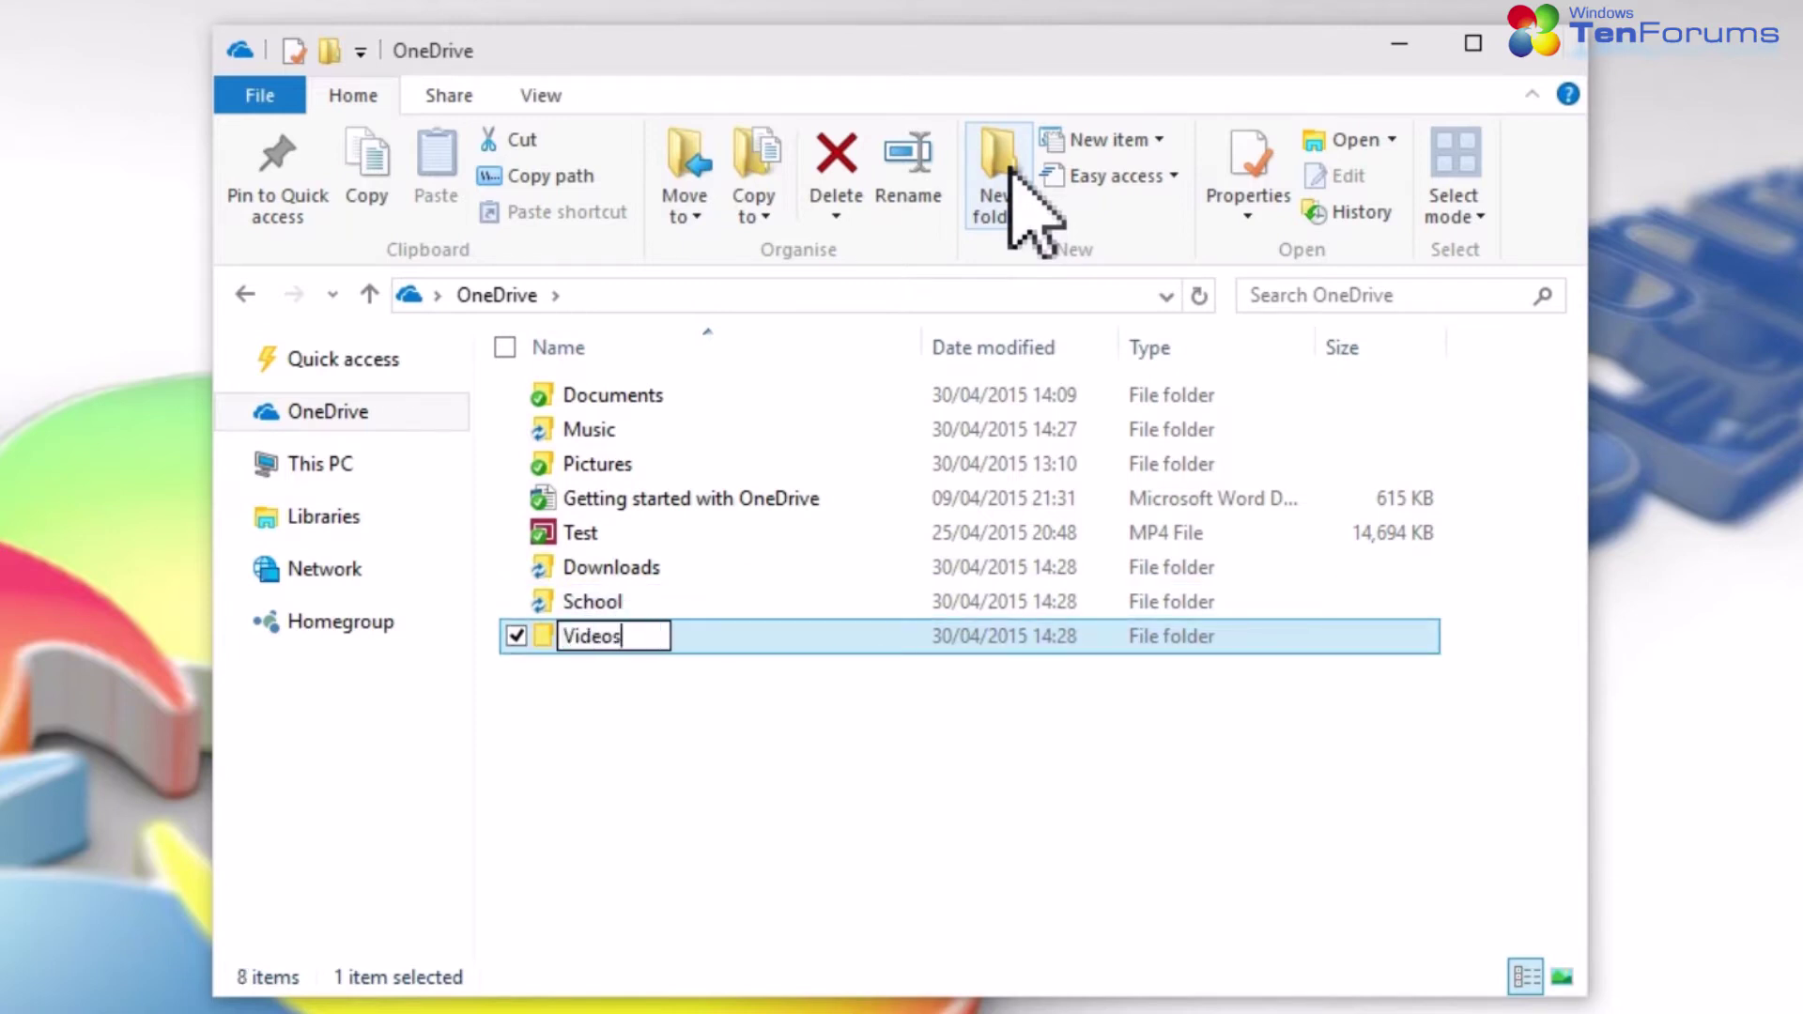
key("Return")
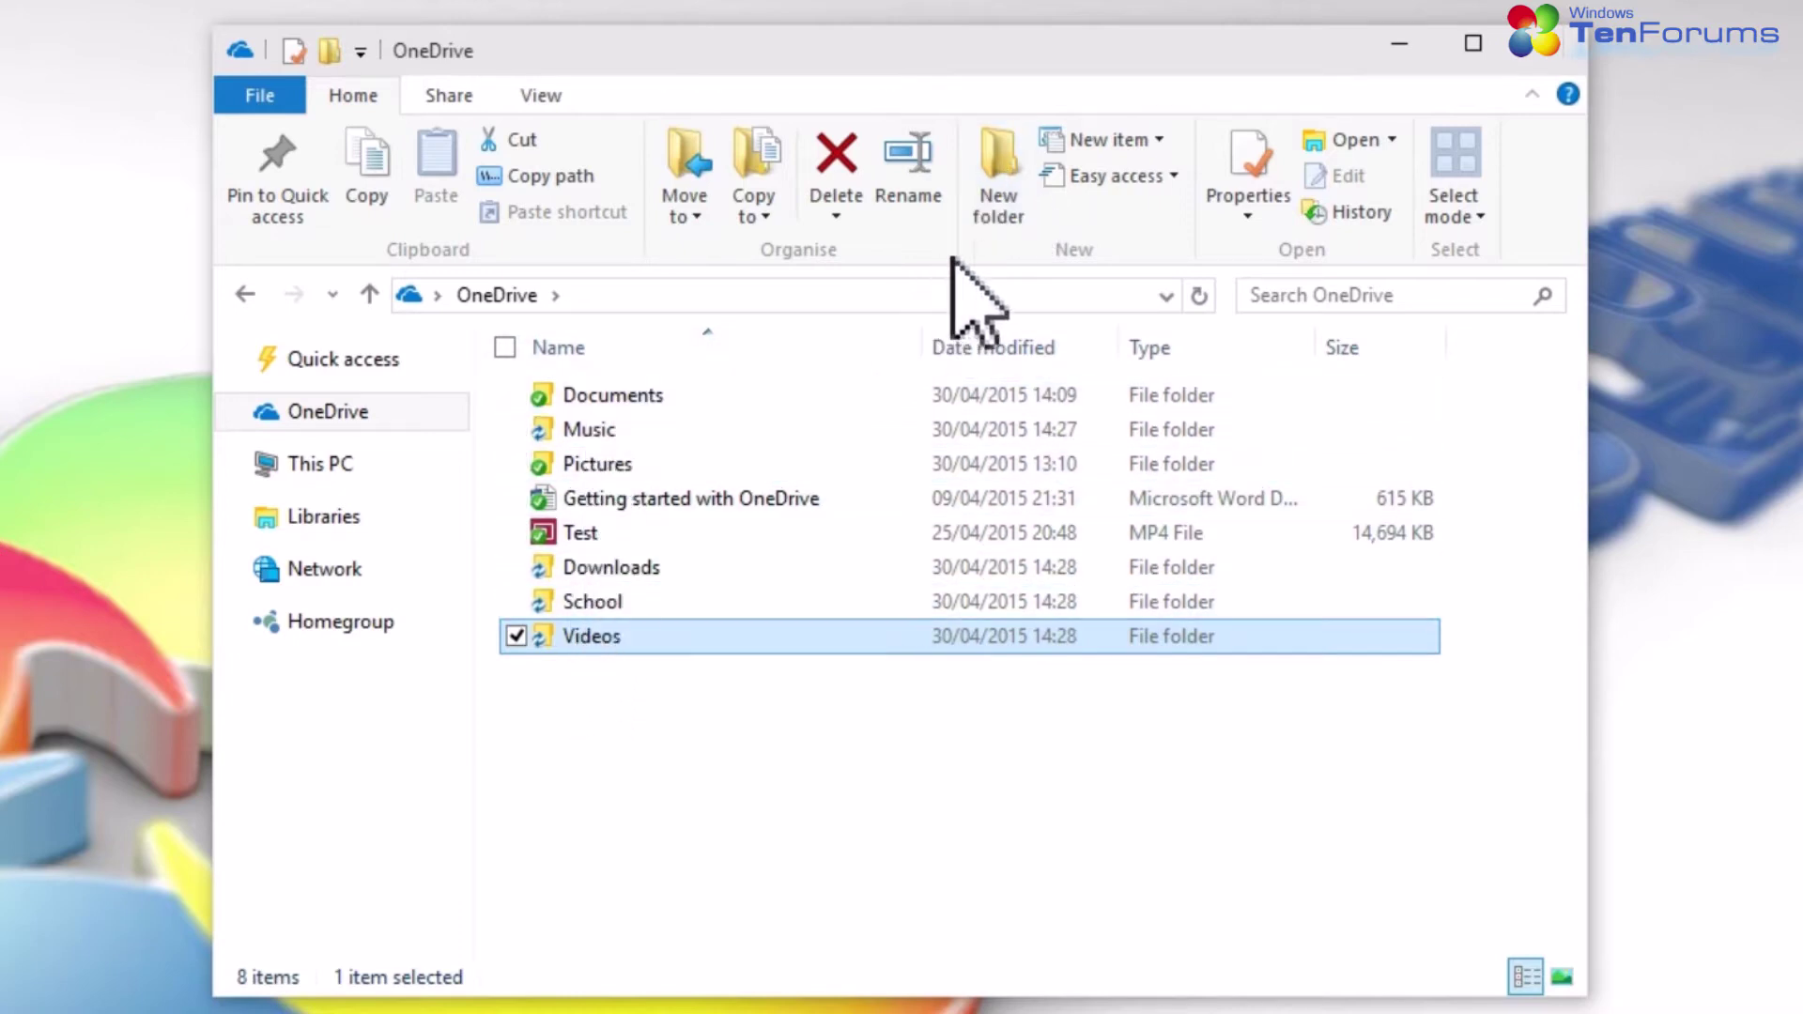
left_click(1000, 202)
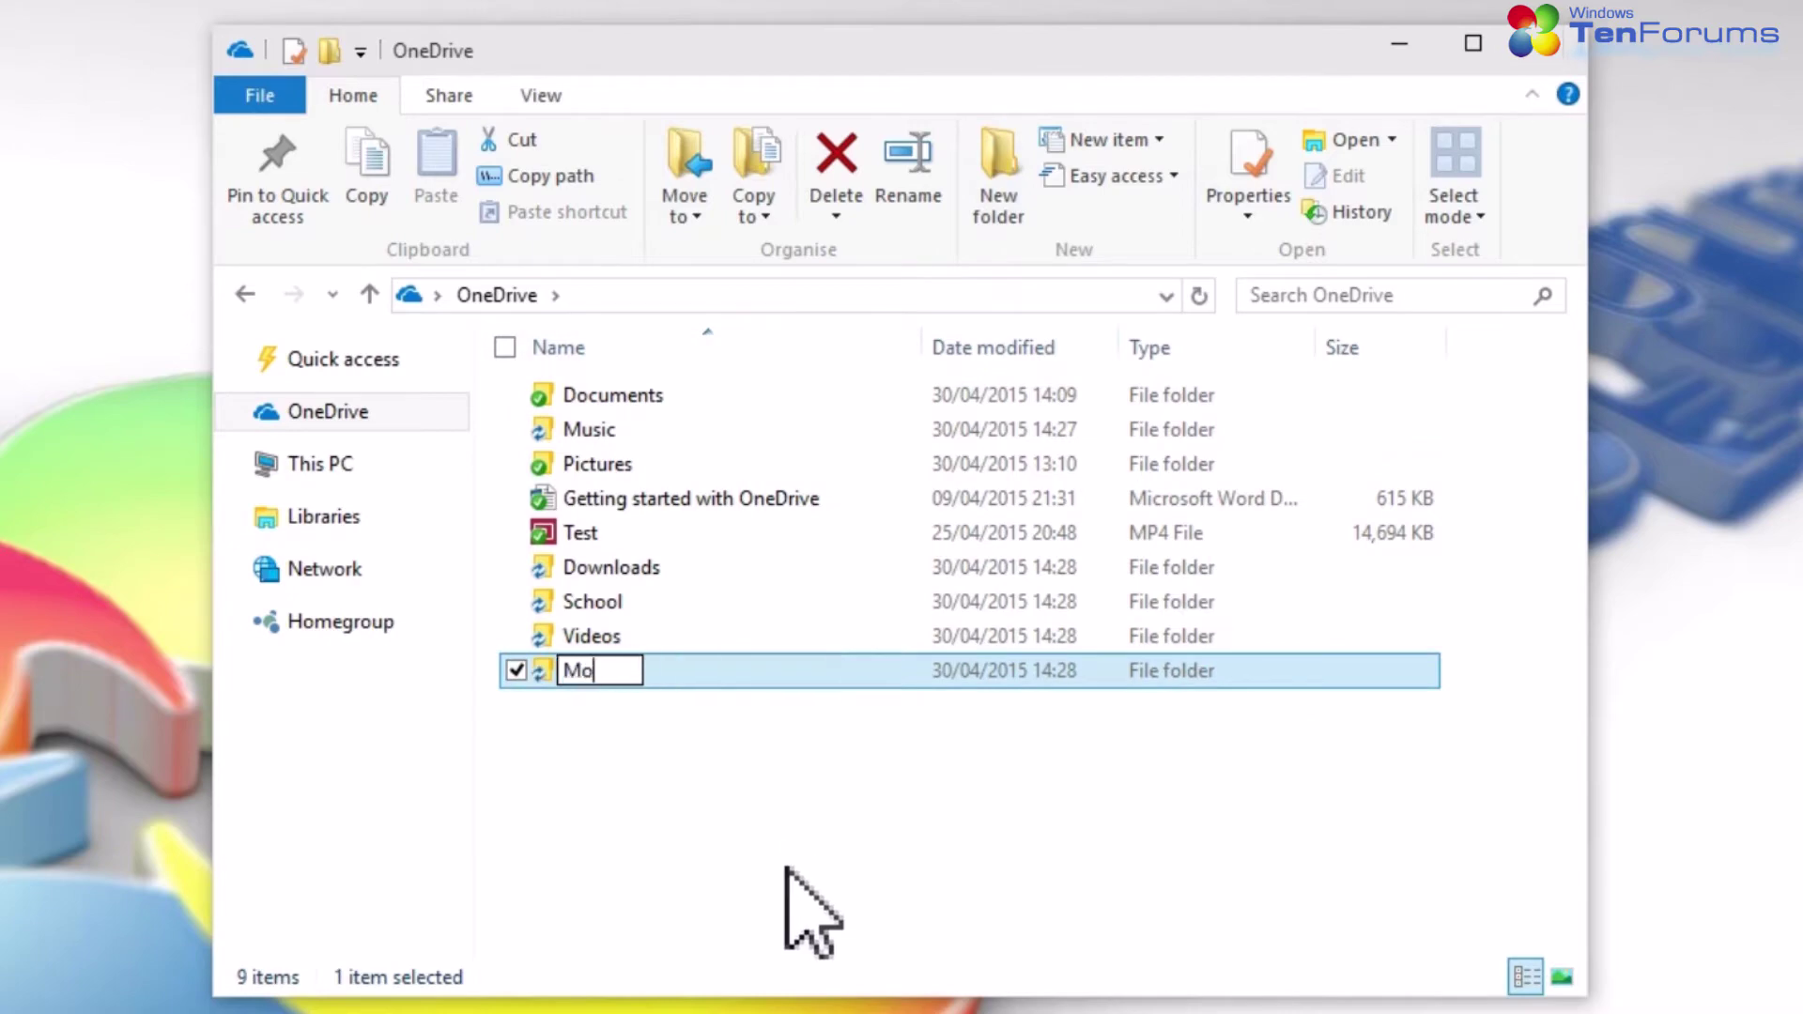
key("Return")
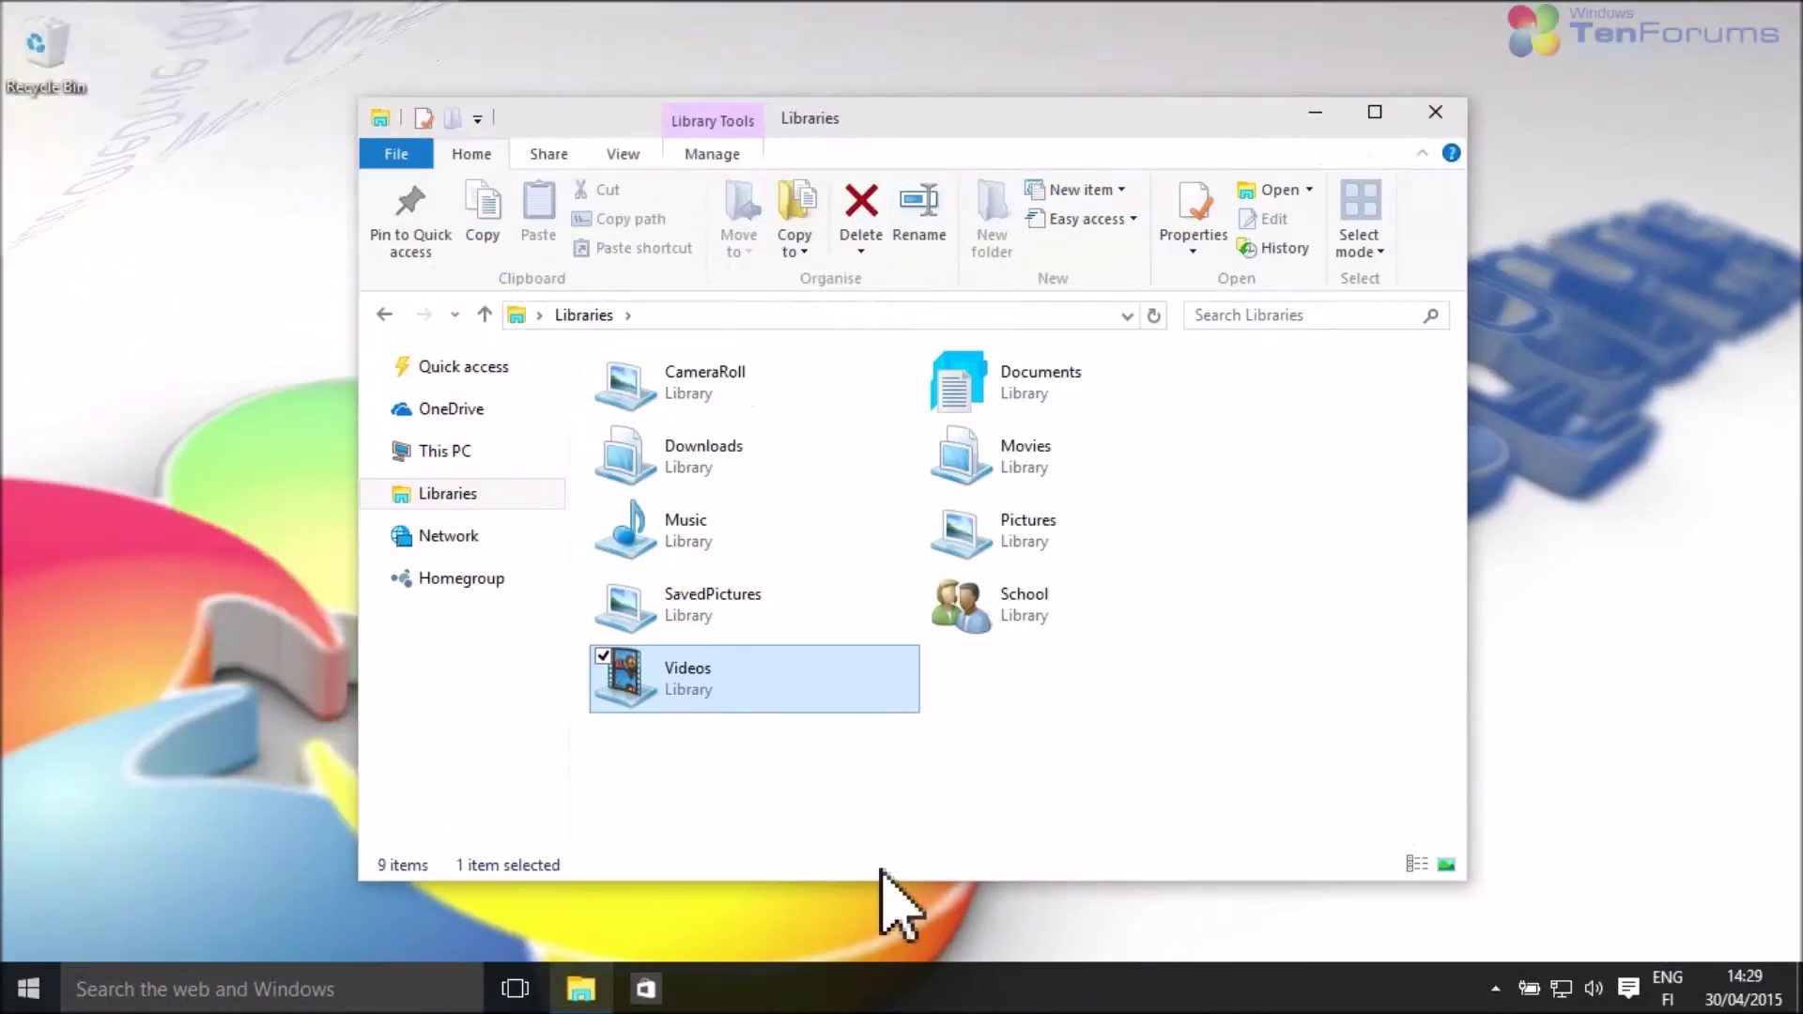
- Select the Documents library in the Libraries view
left_click(965, 399)
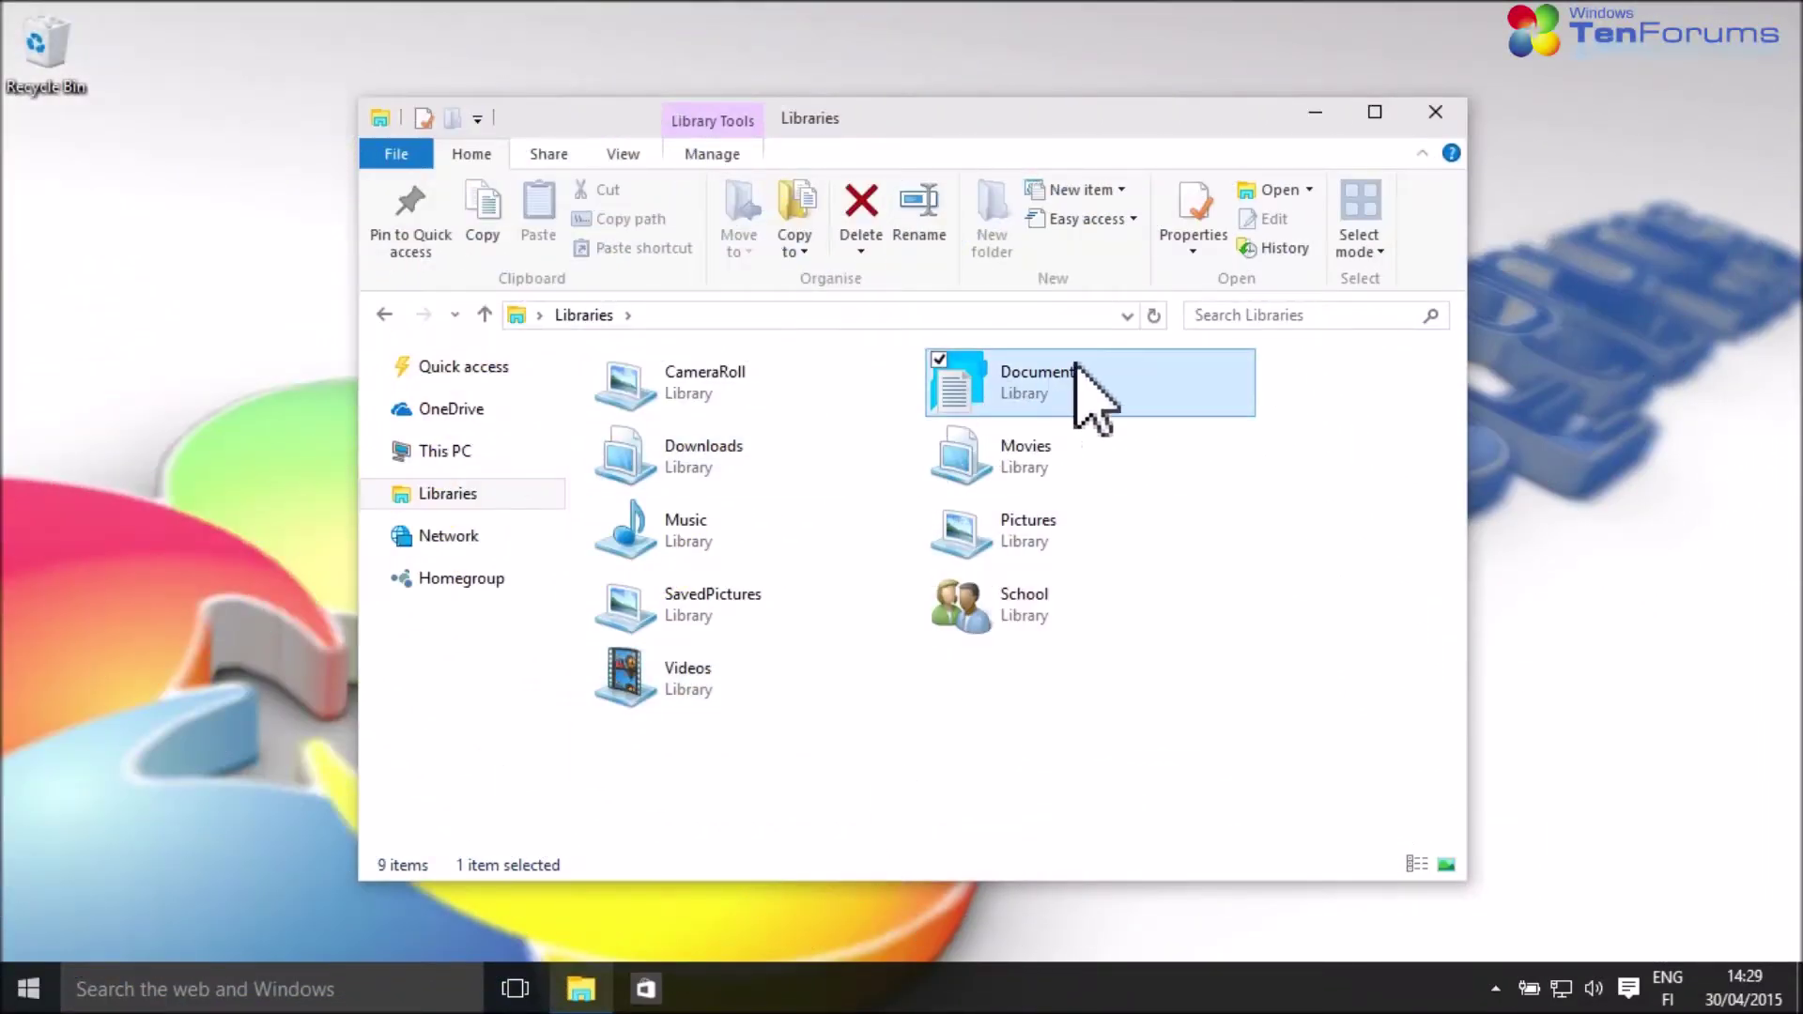
- Add OneDrive\Documents to the Documents library and remove the local Documents location
right_click(1158, 365)
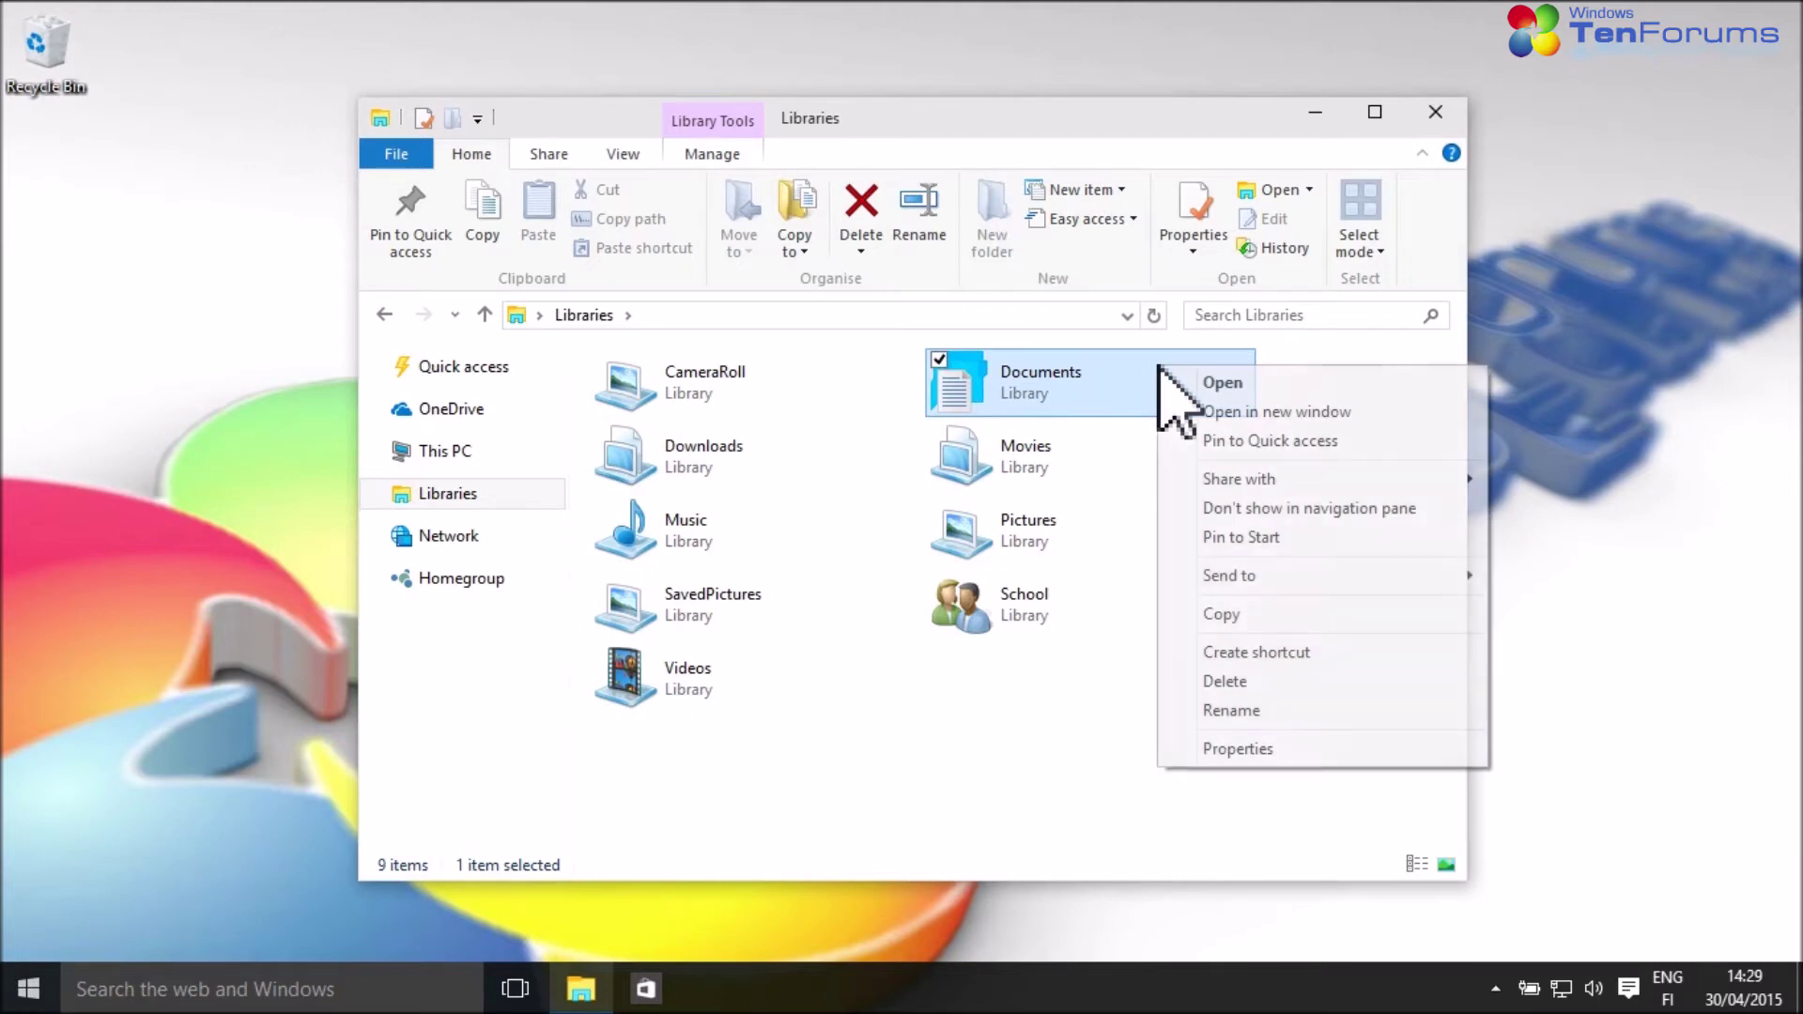
left_click(1238, 748)
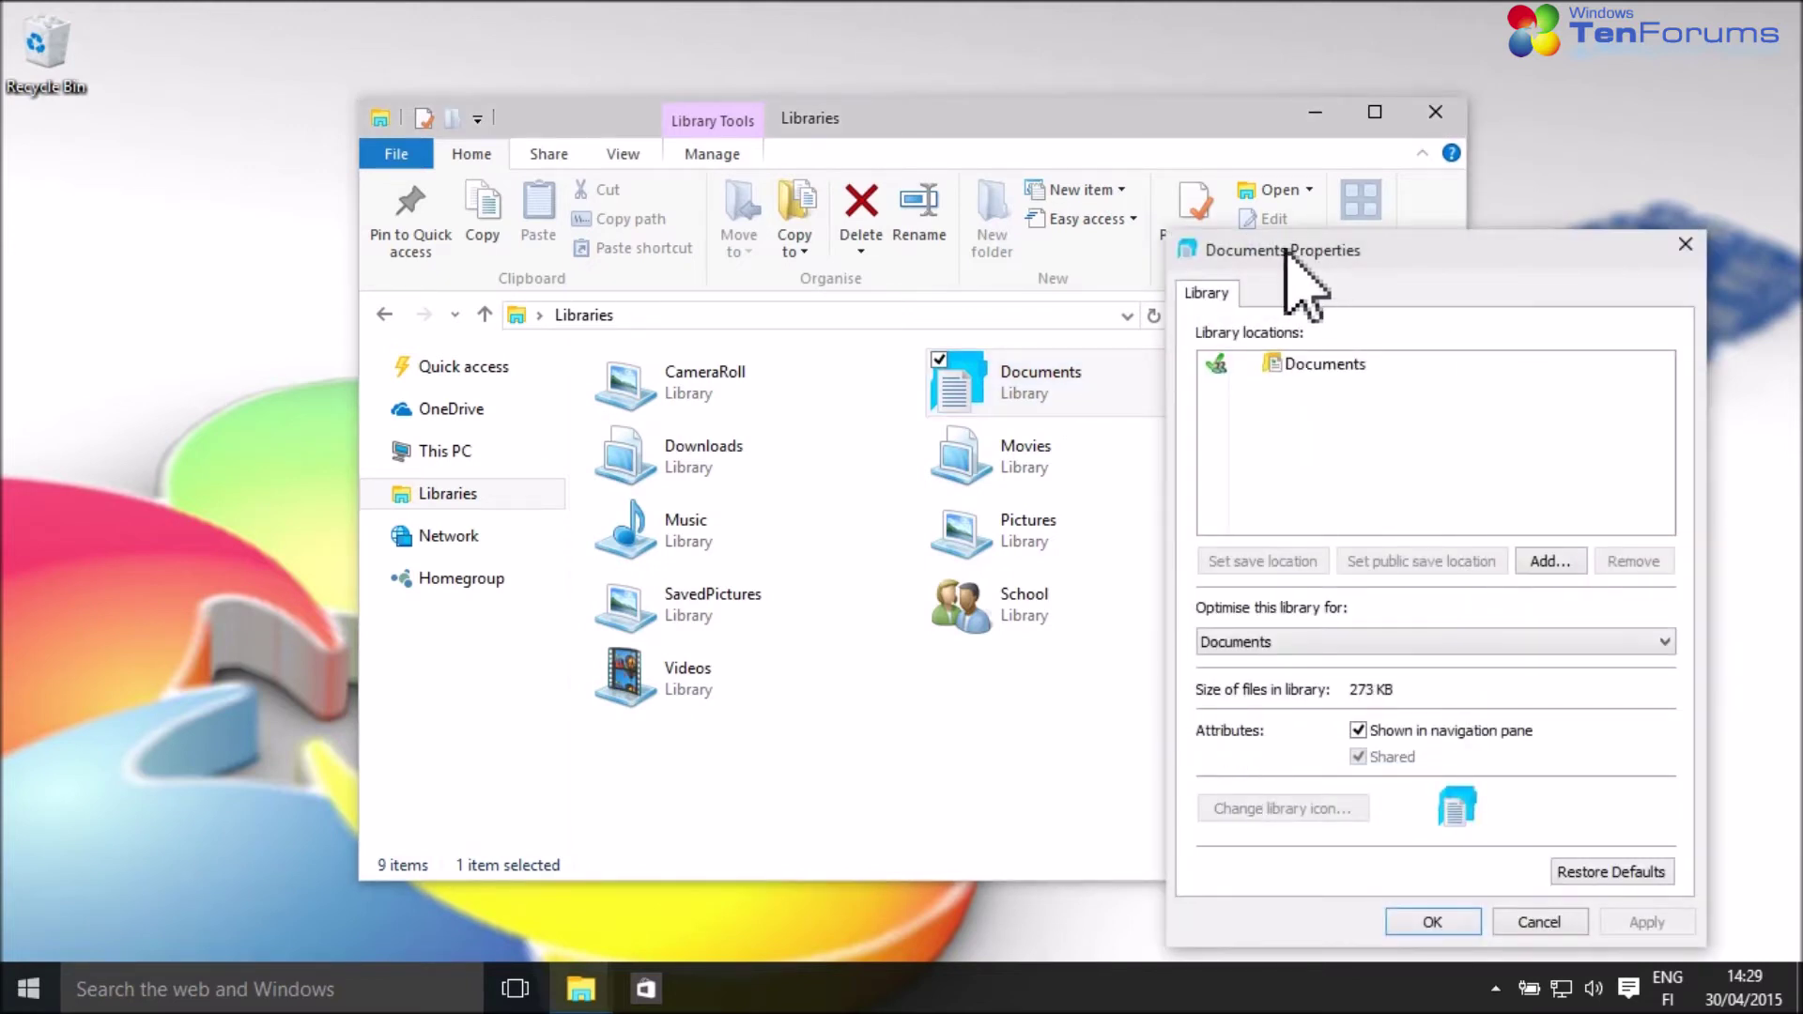
left_click_drag(1287, 251, 677, 123)
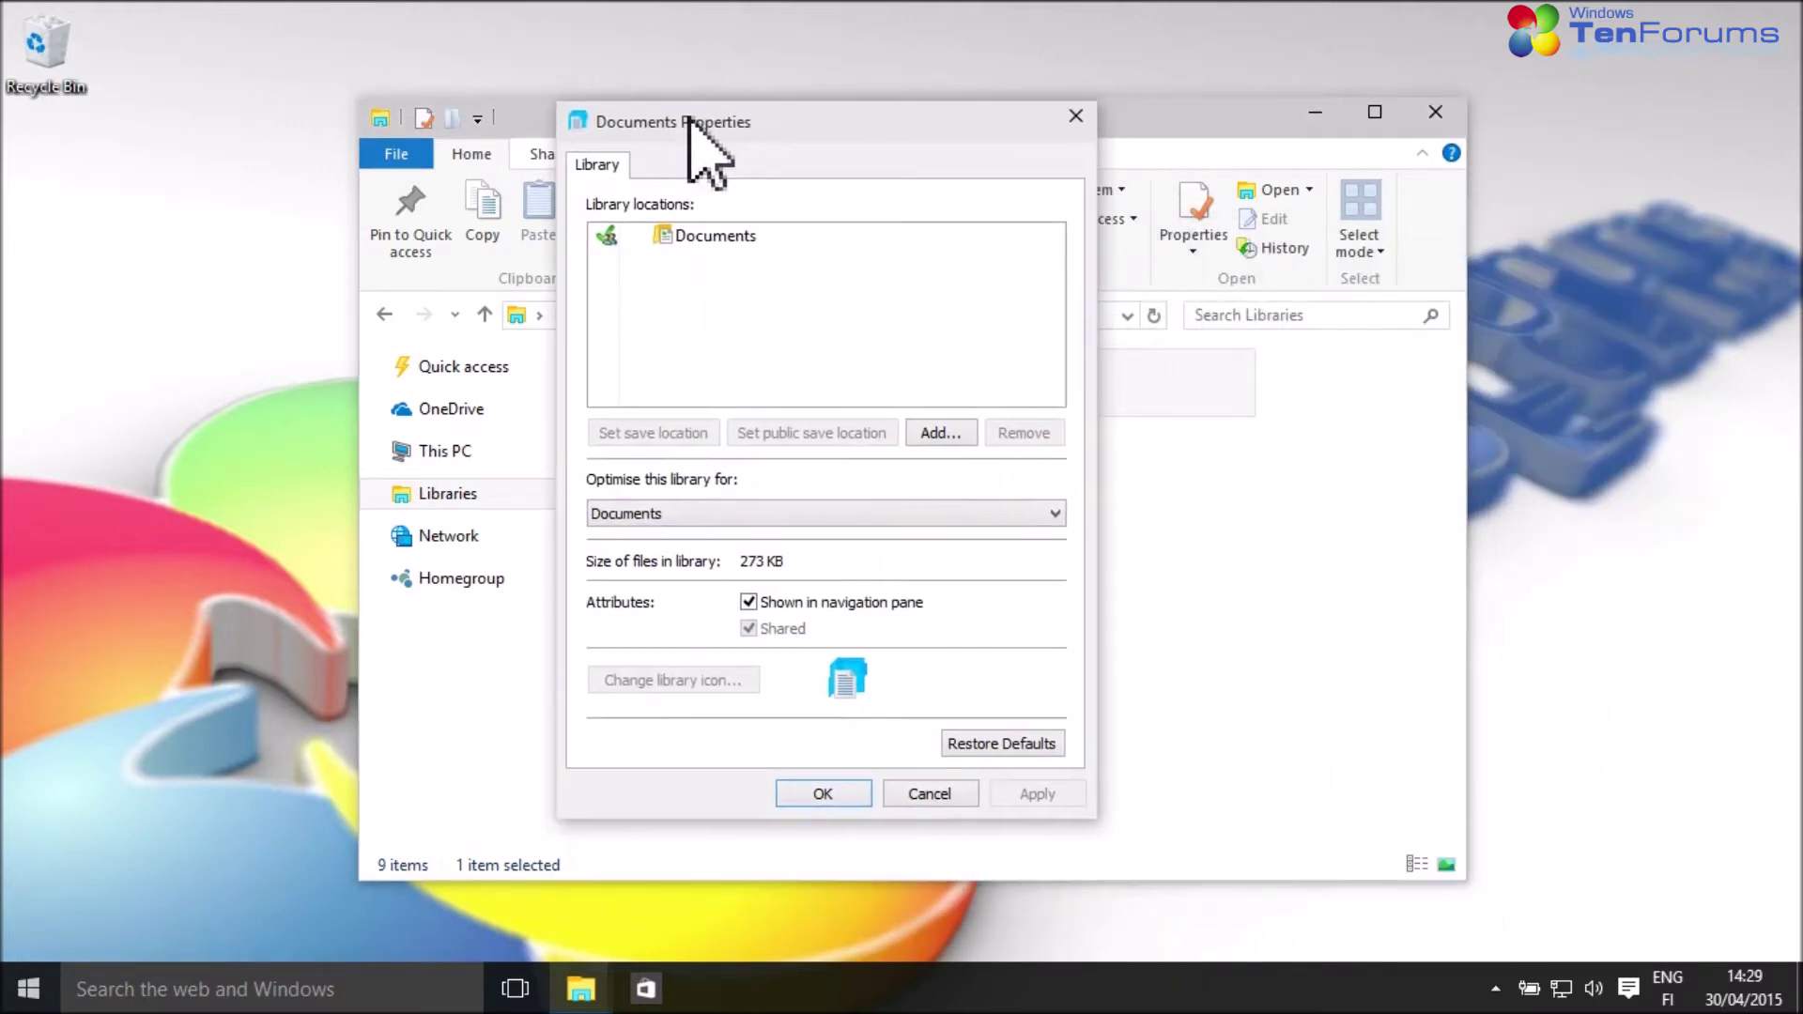
left_click(940, 433)
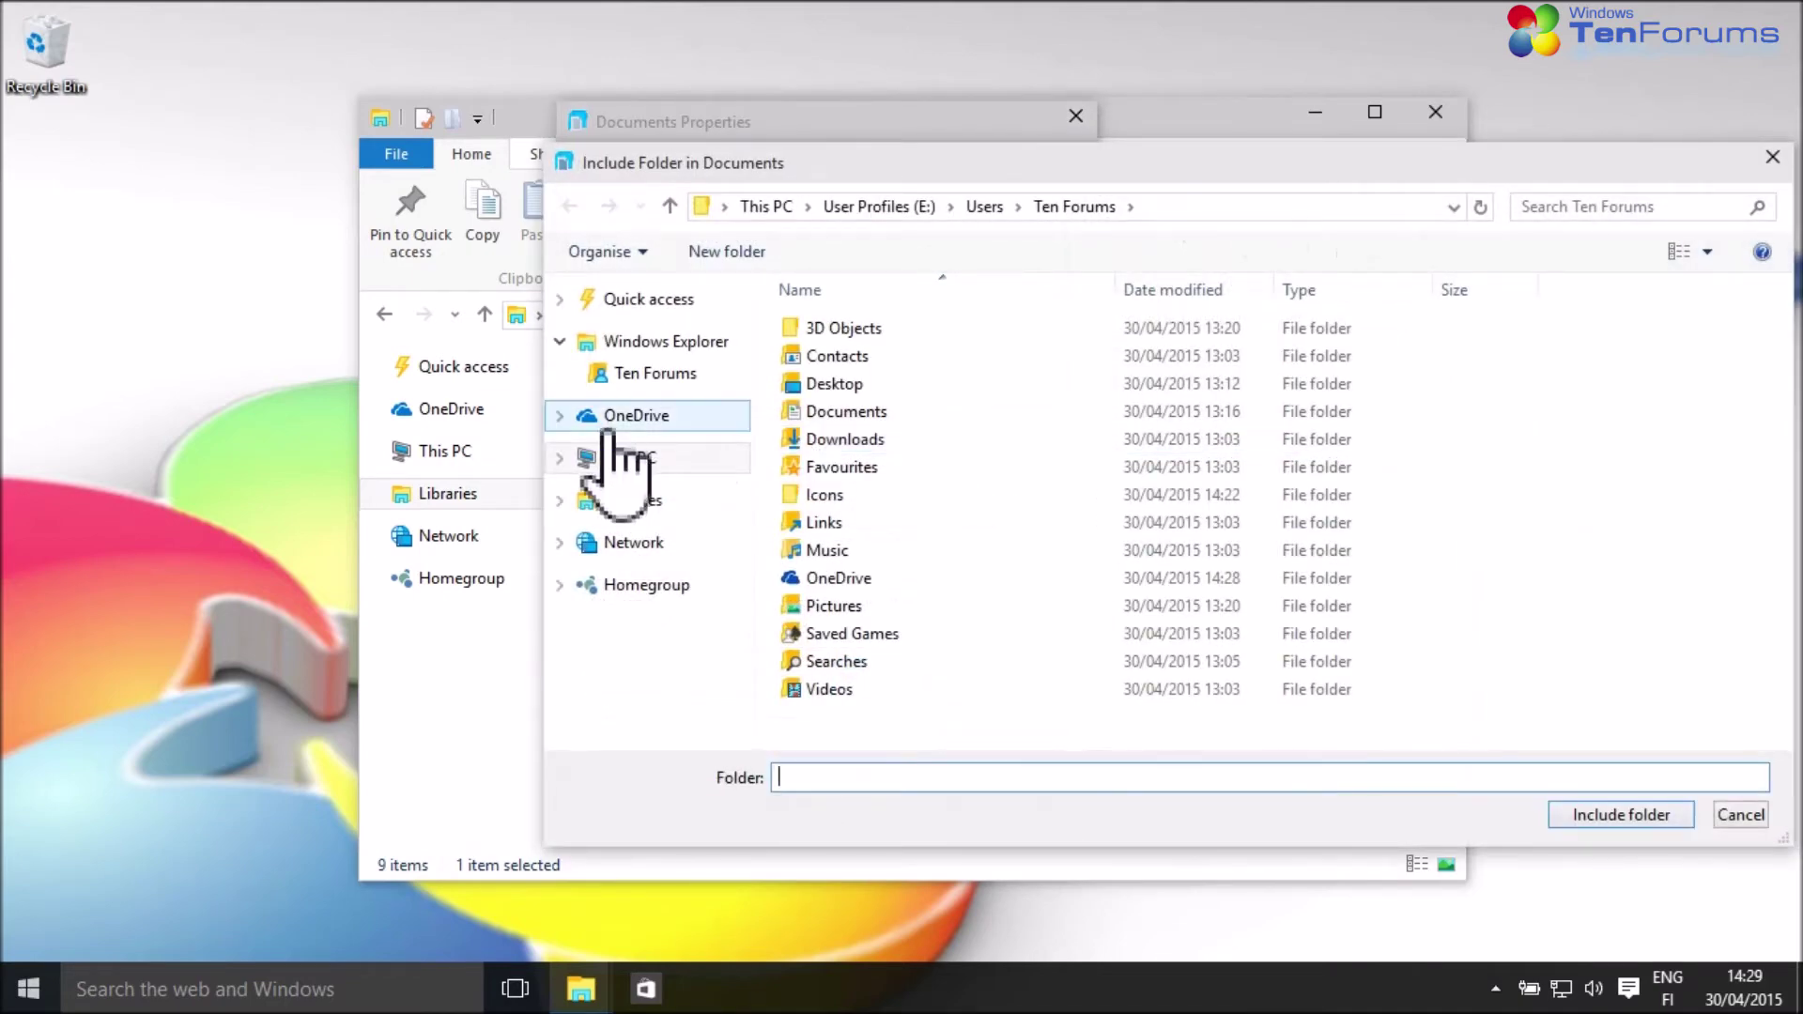
left_click(616, 418)
left_click(836, 329)
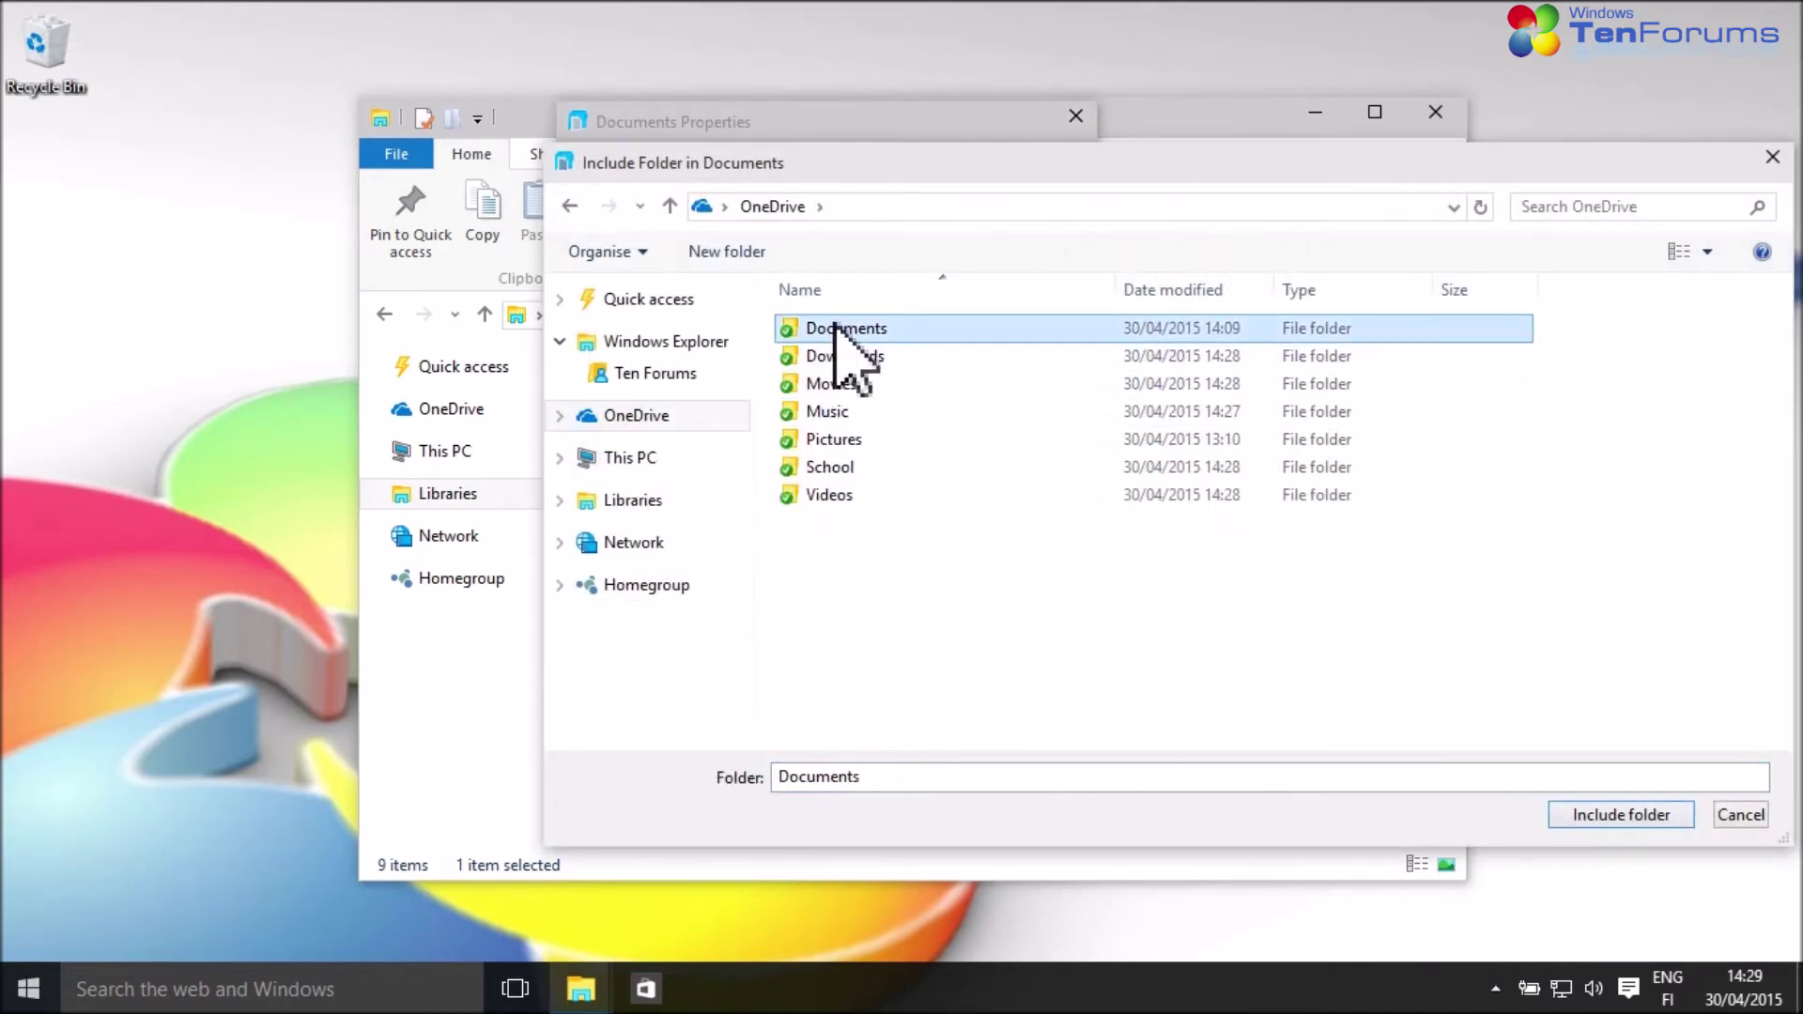
left_click(1594, 816)
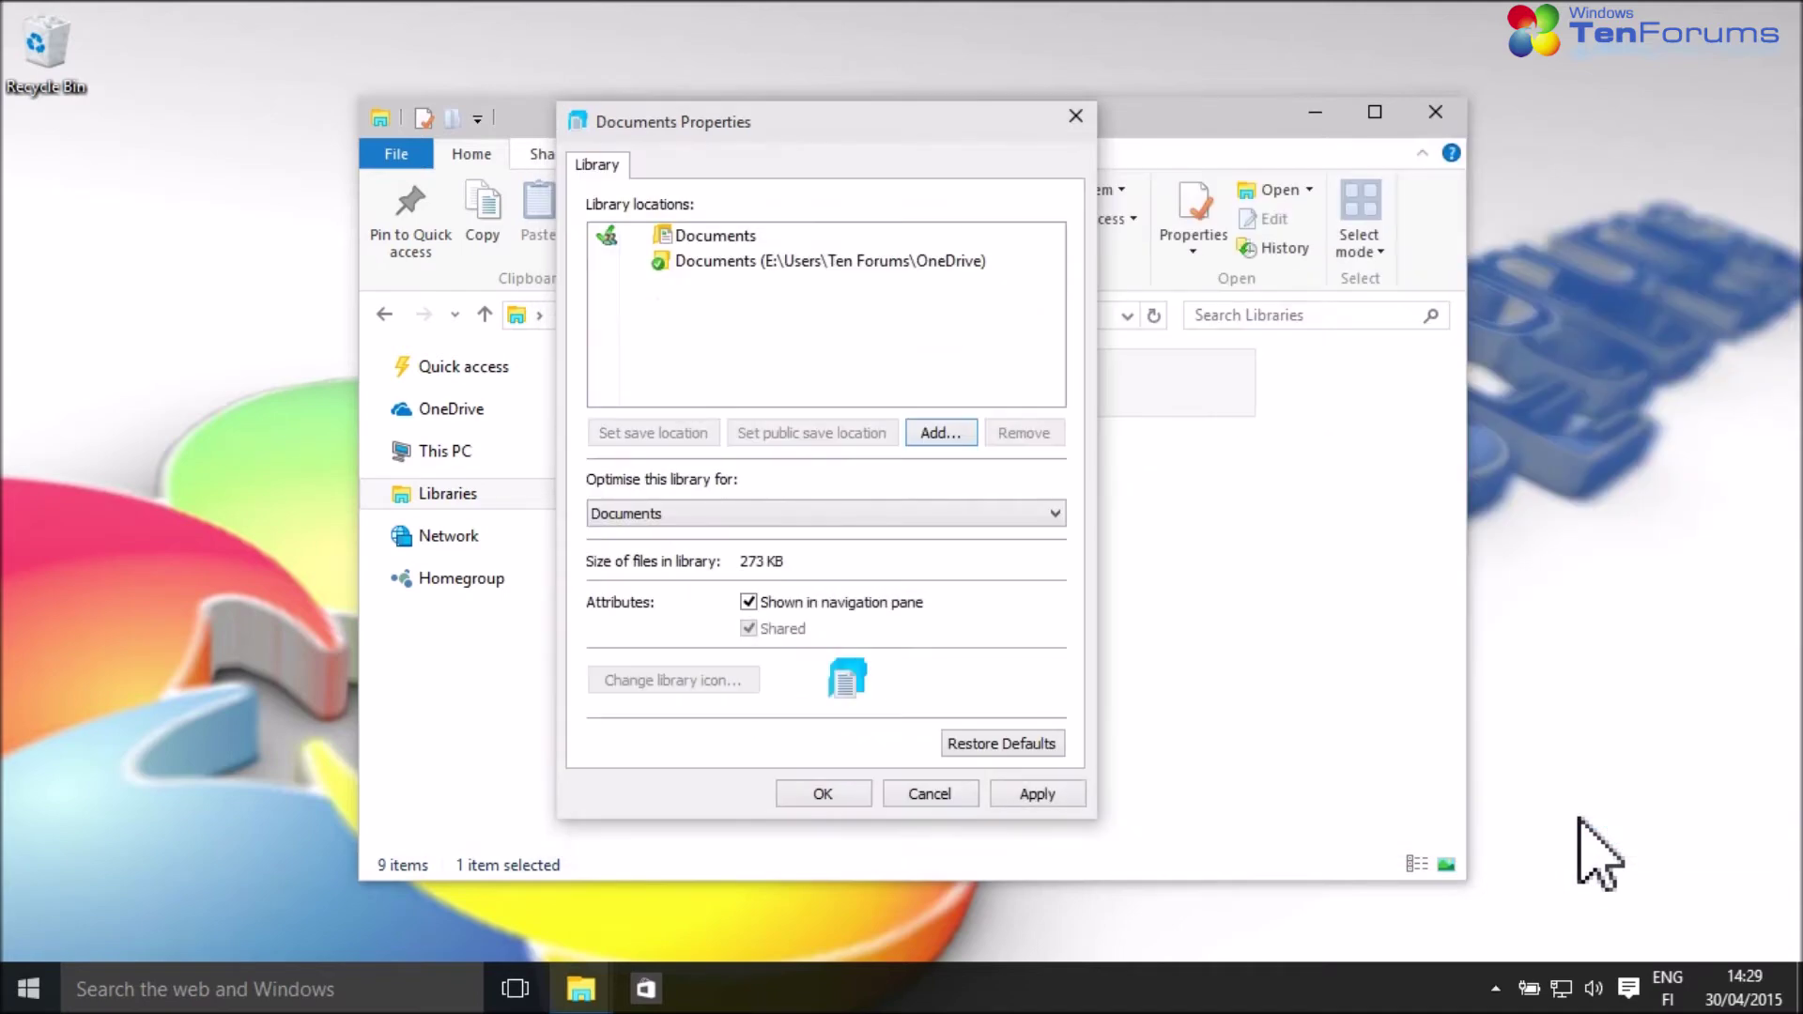
left_click(682, 242)
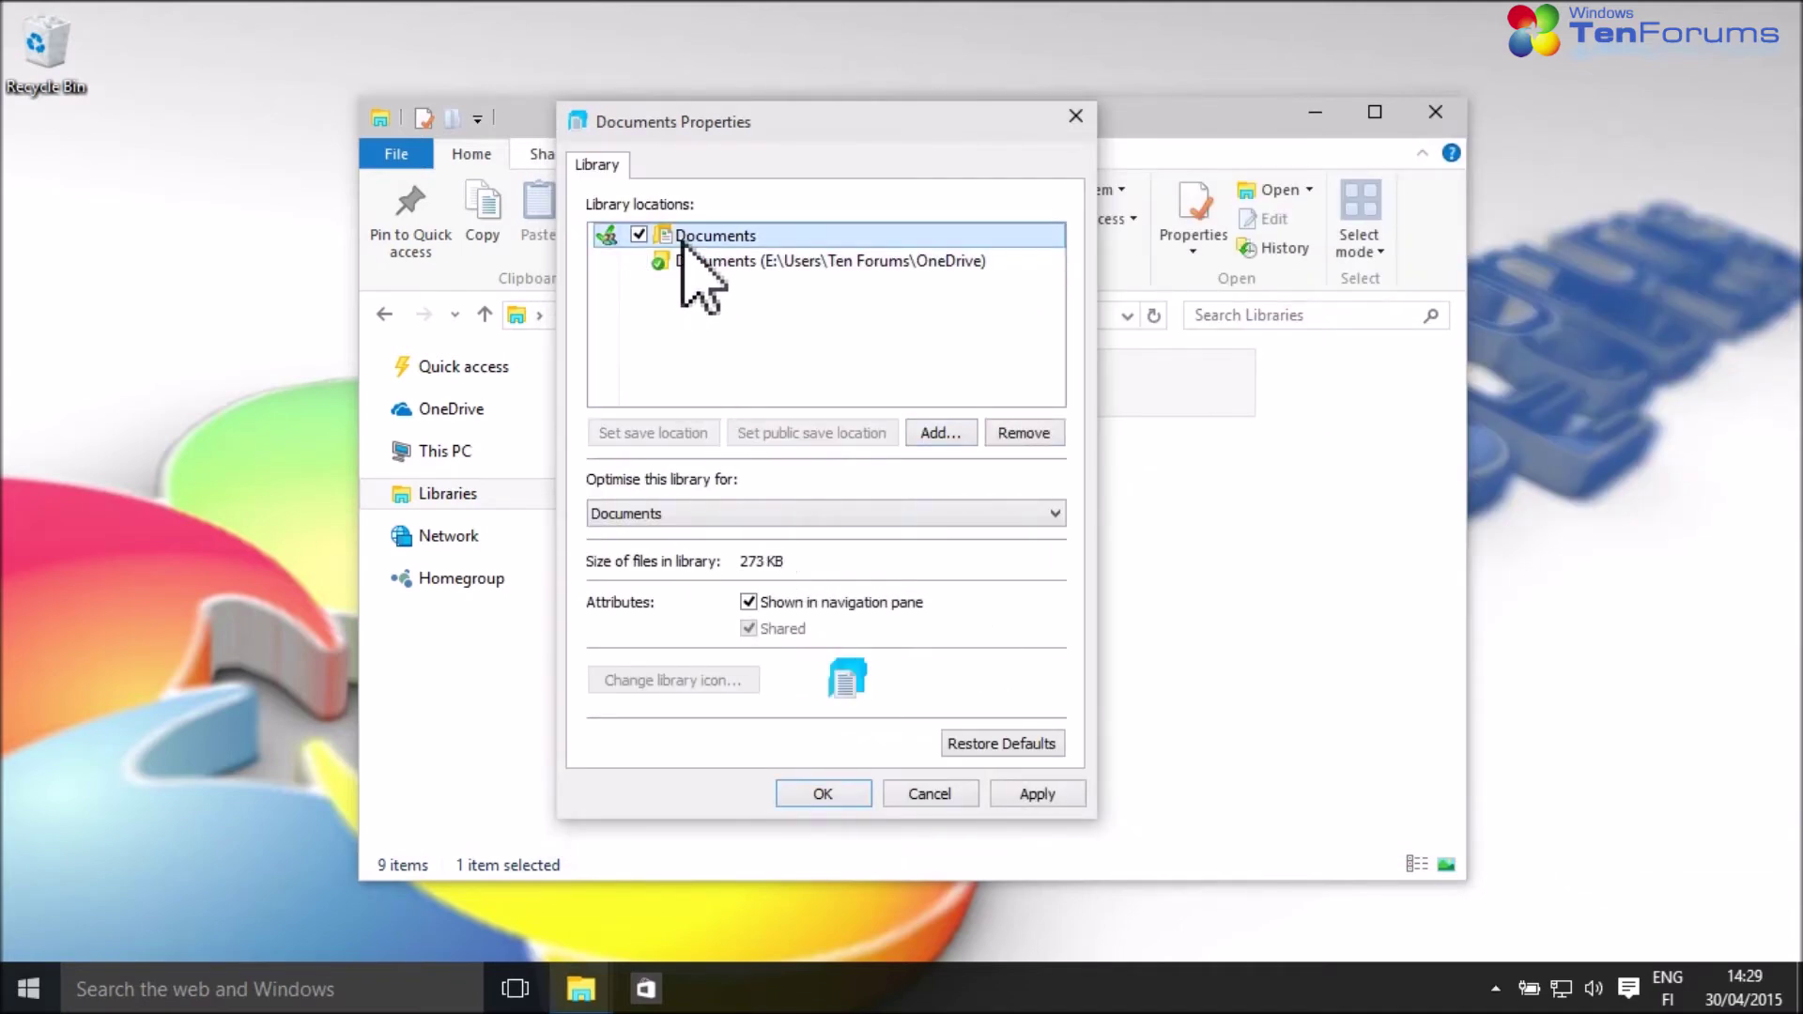
left_click(1034, 430)
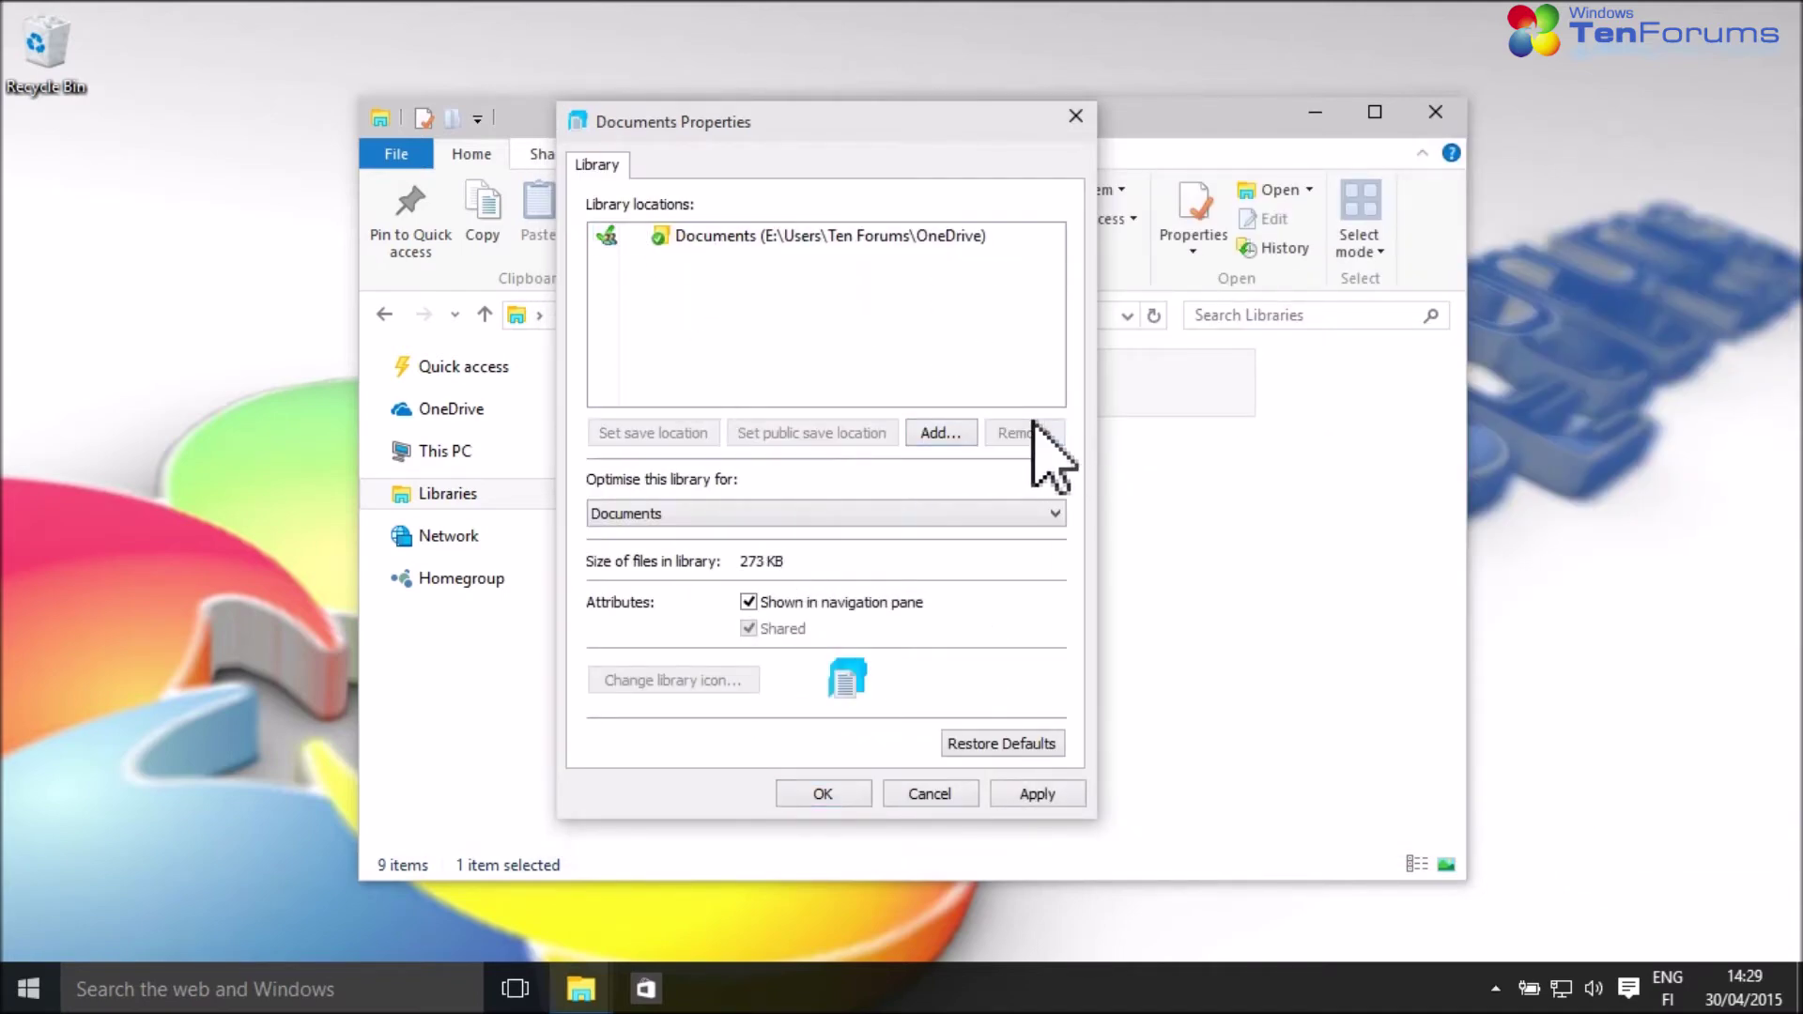
left_click(827, 793)
- Include OneDrive's Downloads folder in the Downloads library
left_click(749, 451)
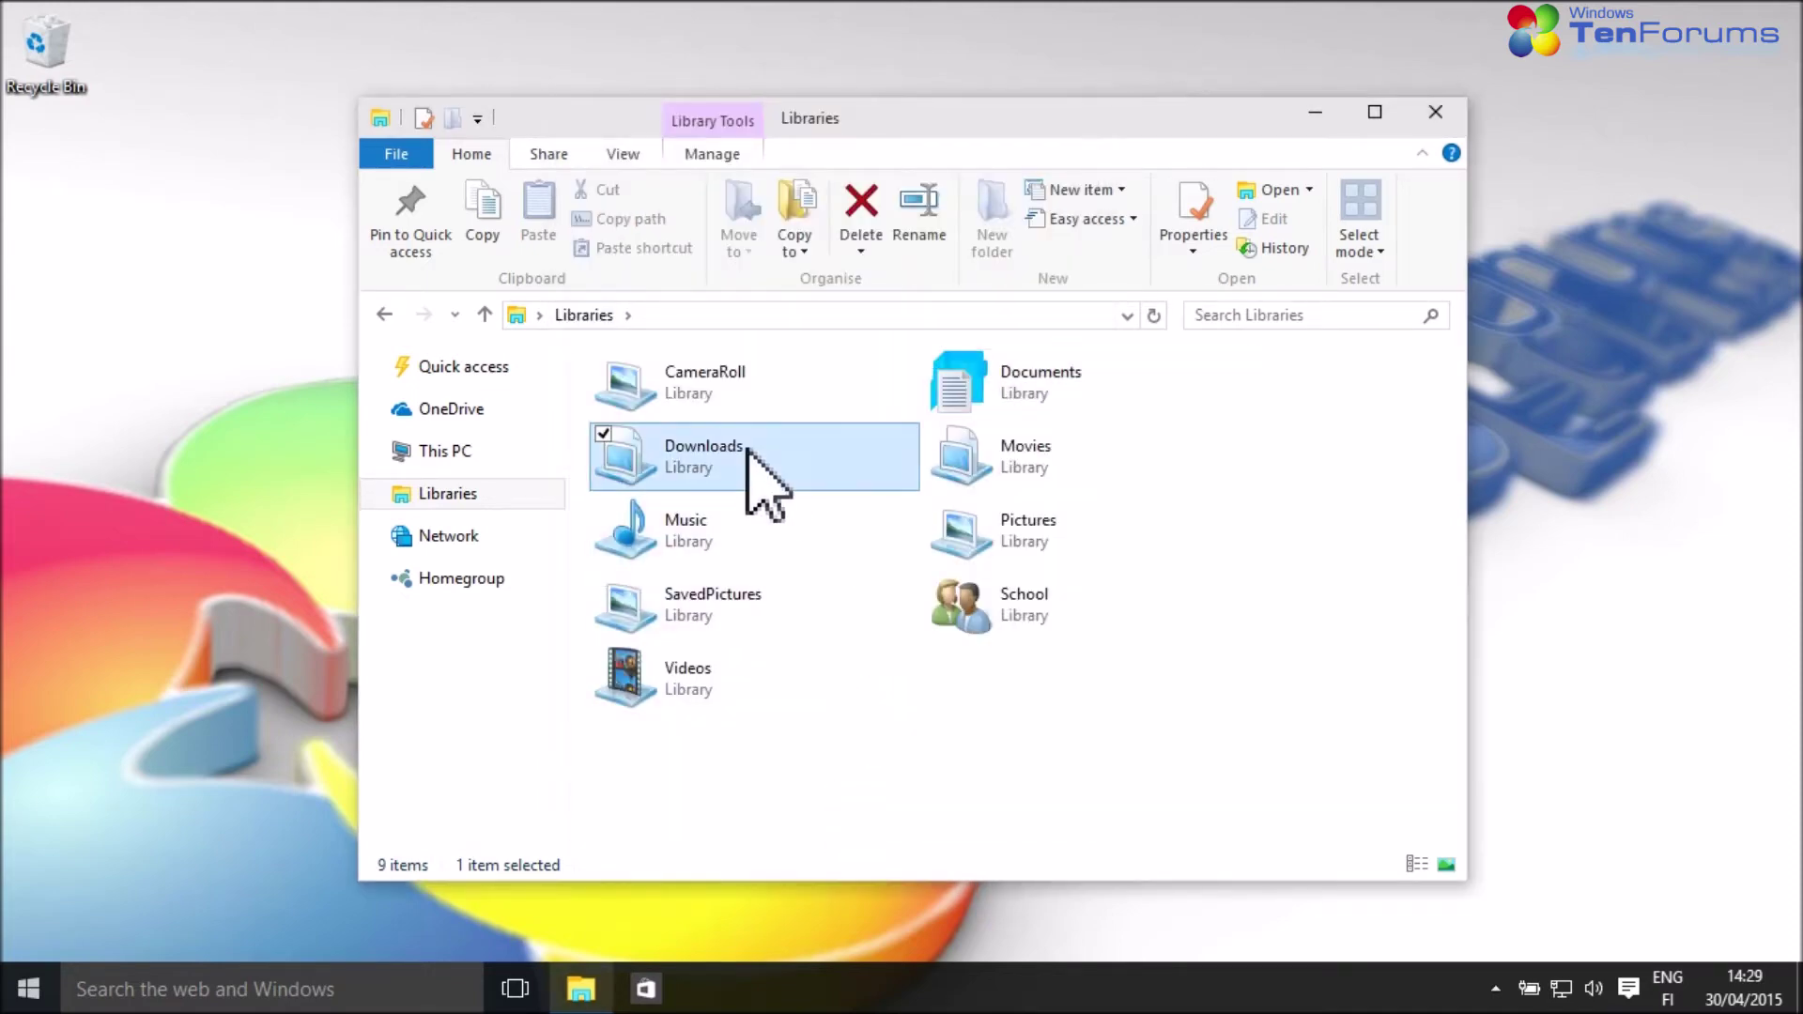
right_click(748, 451)
left_click(841, 835)
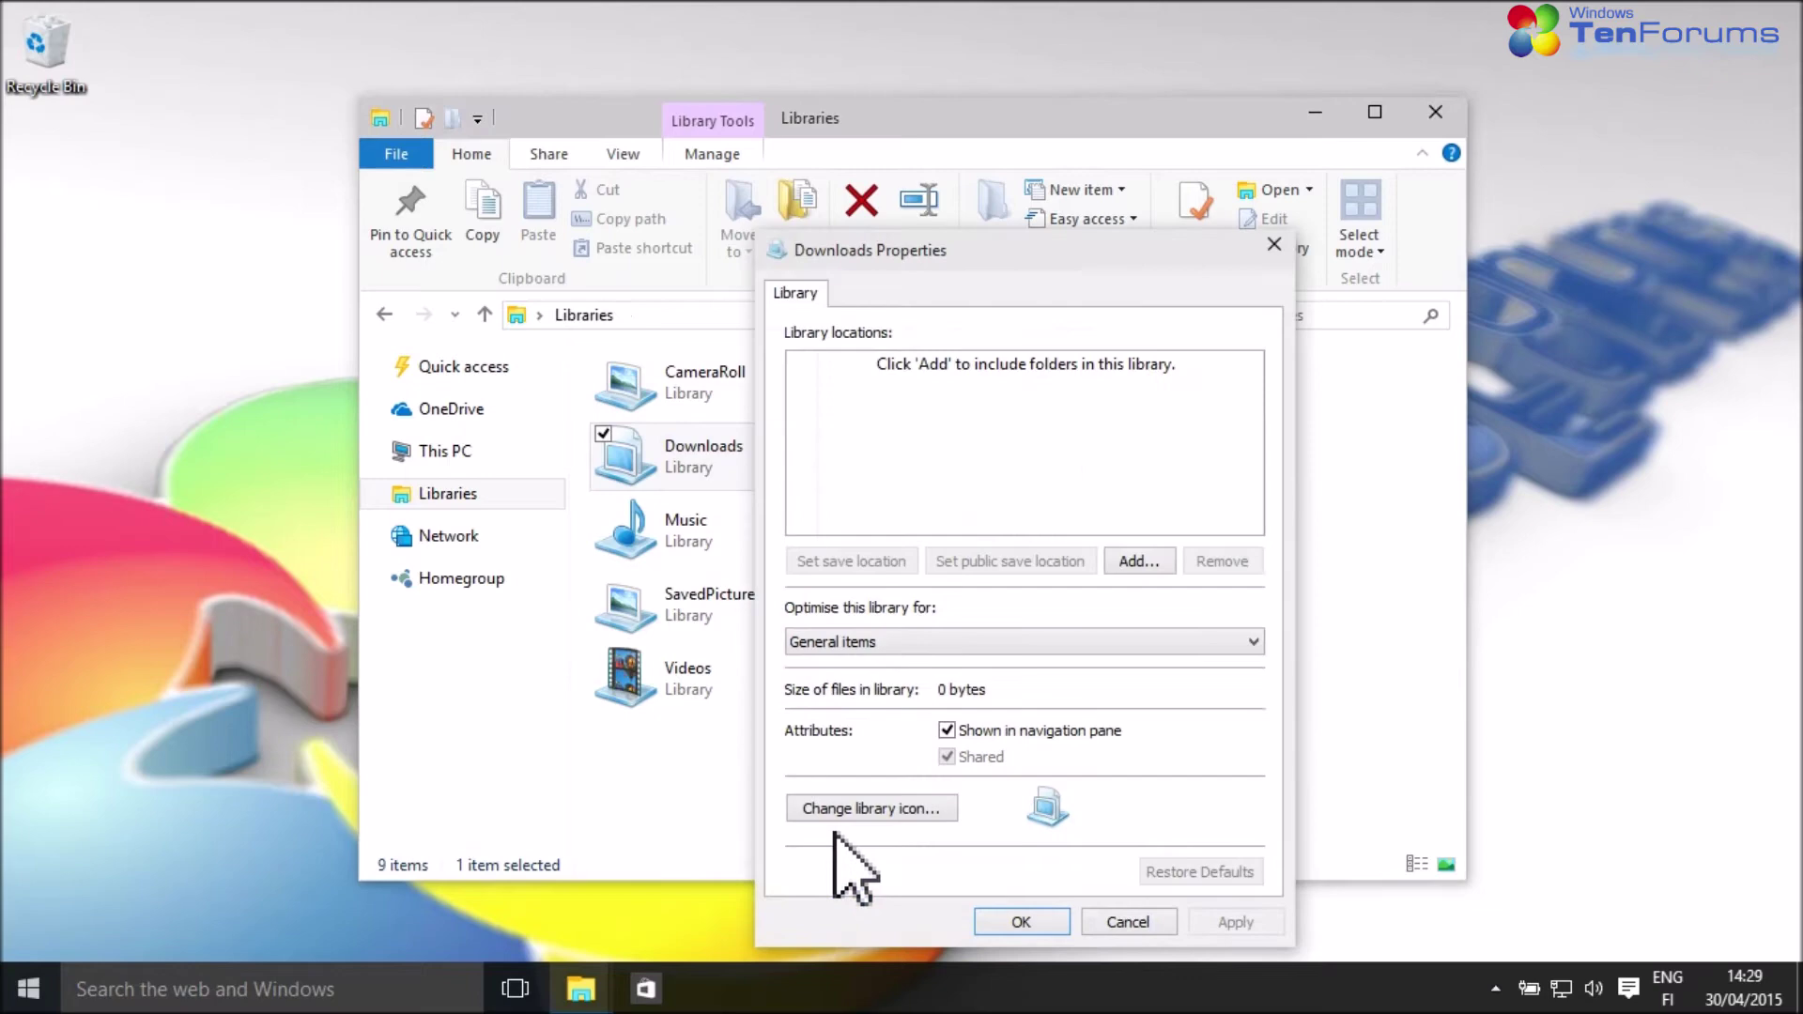
left_click(1139, 554)
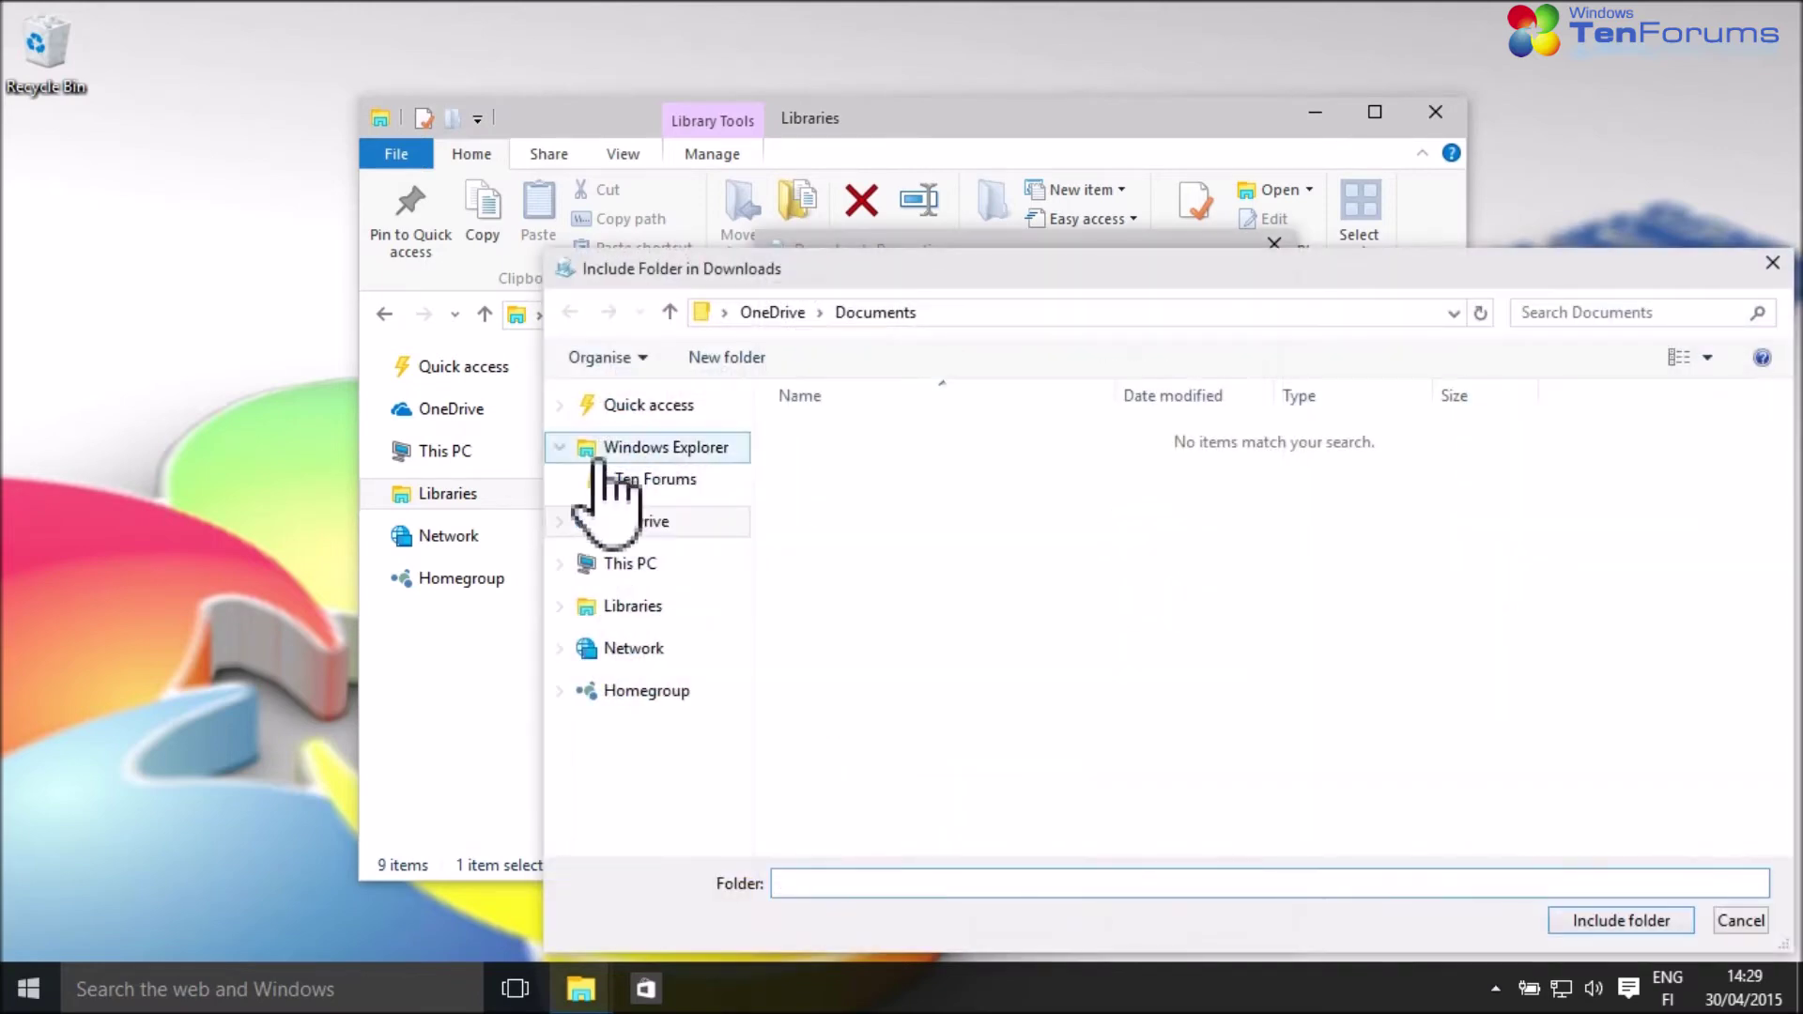
left_click(606, 521)
left_click(866, 465)
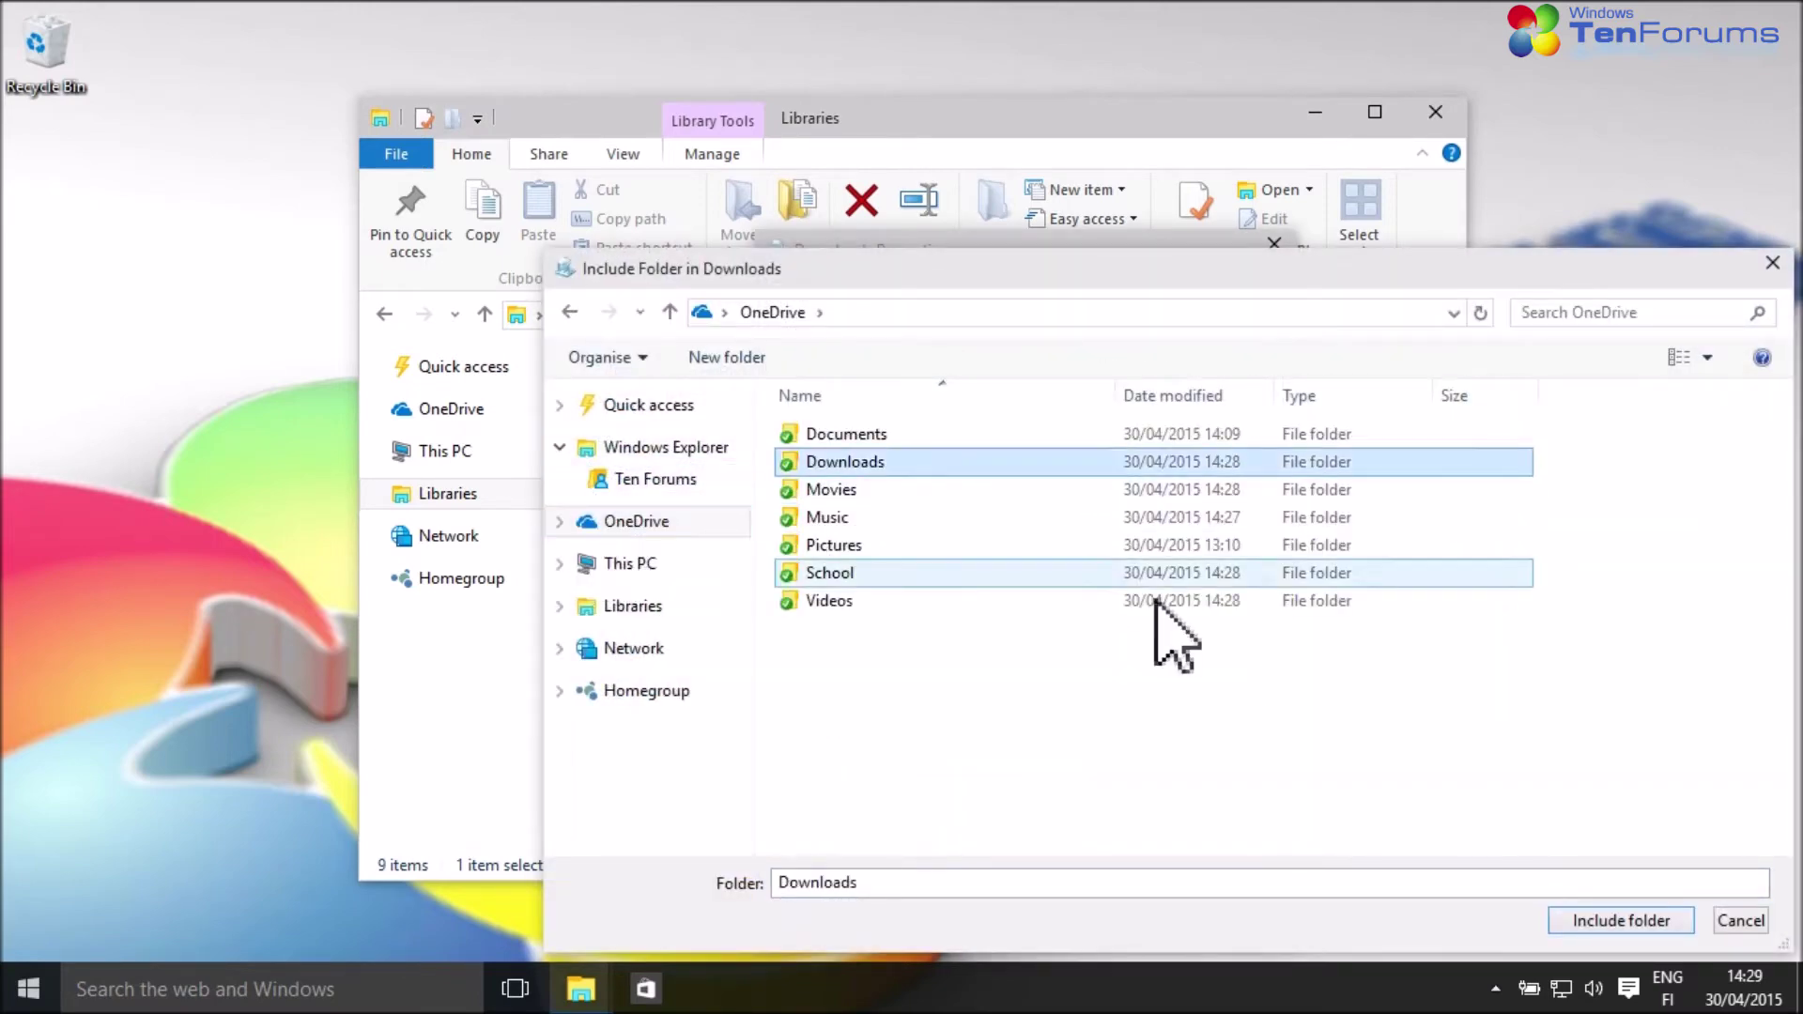
left_click(1665, 924)
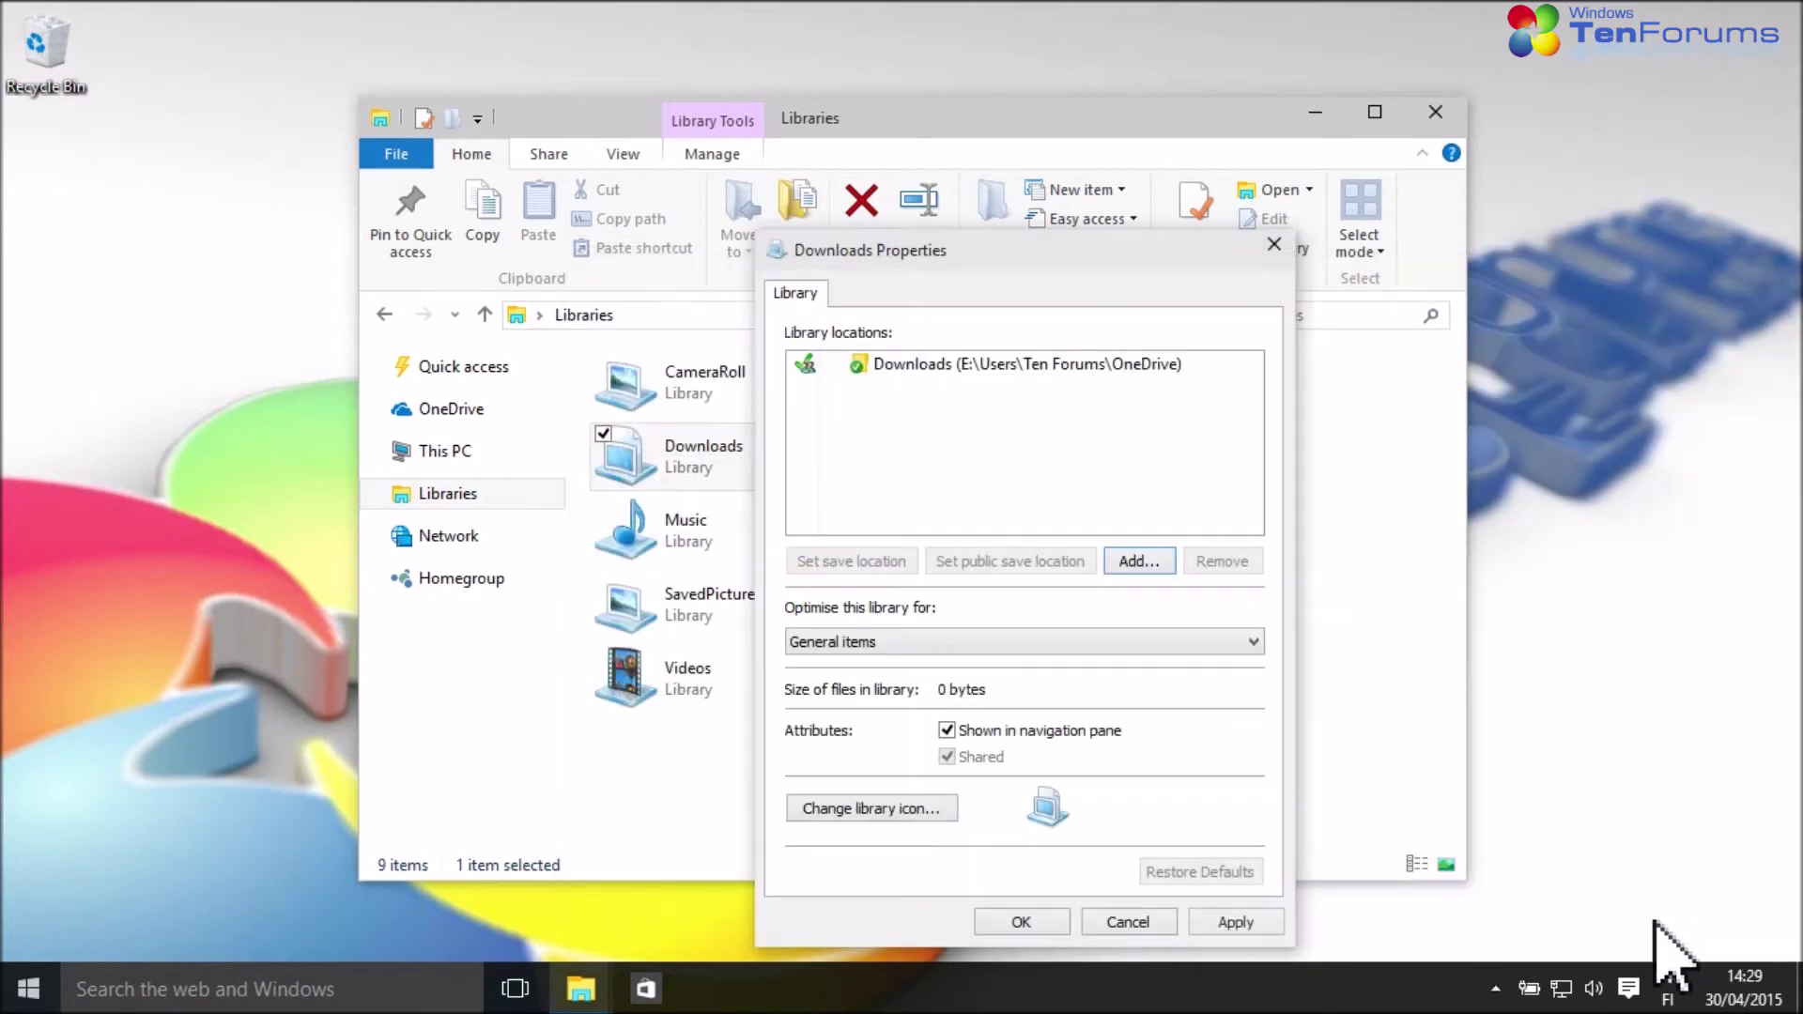
left_click(986, 923)
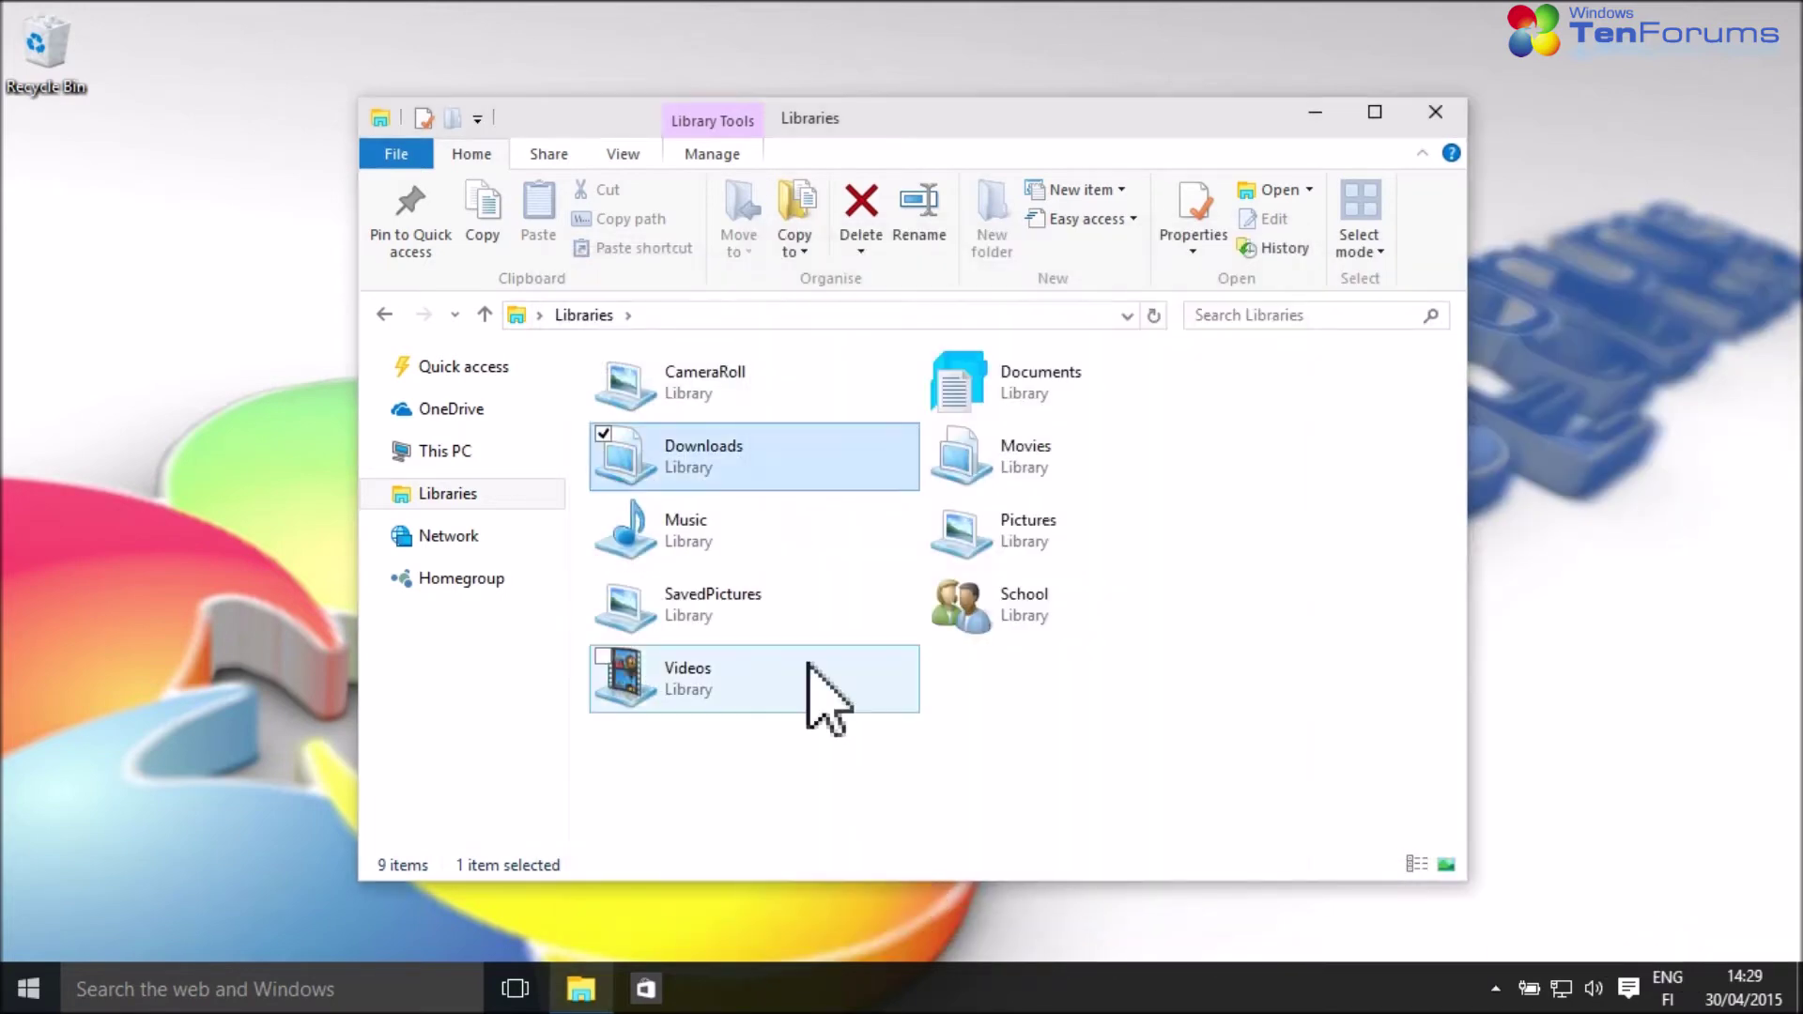
- Include OneDrive's Movies folder in the Movies library
left_click(1008, 460)
right_click(1007, 459)
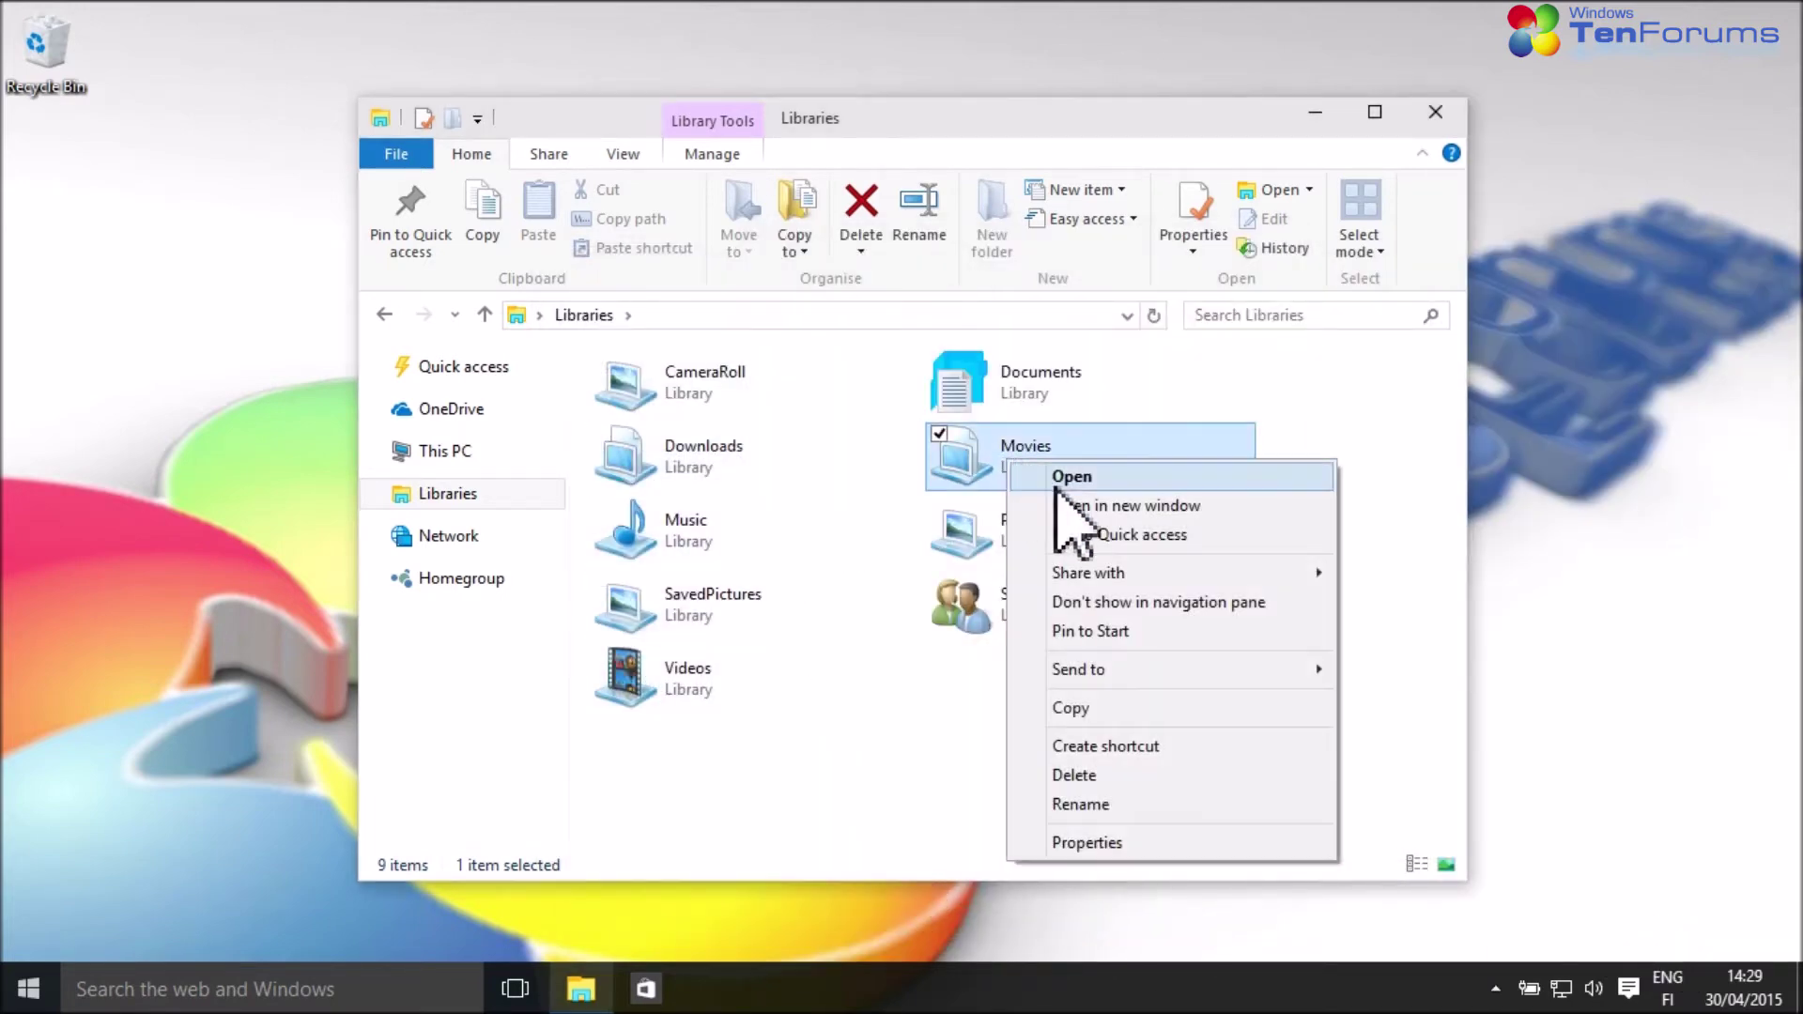
left_click(1111, 839)
left_click(1421, 554)
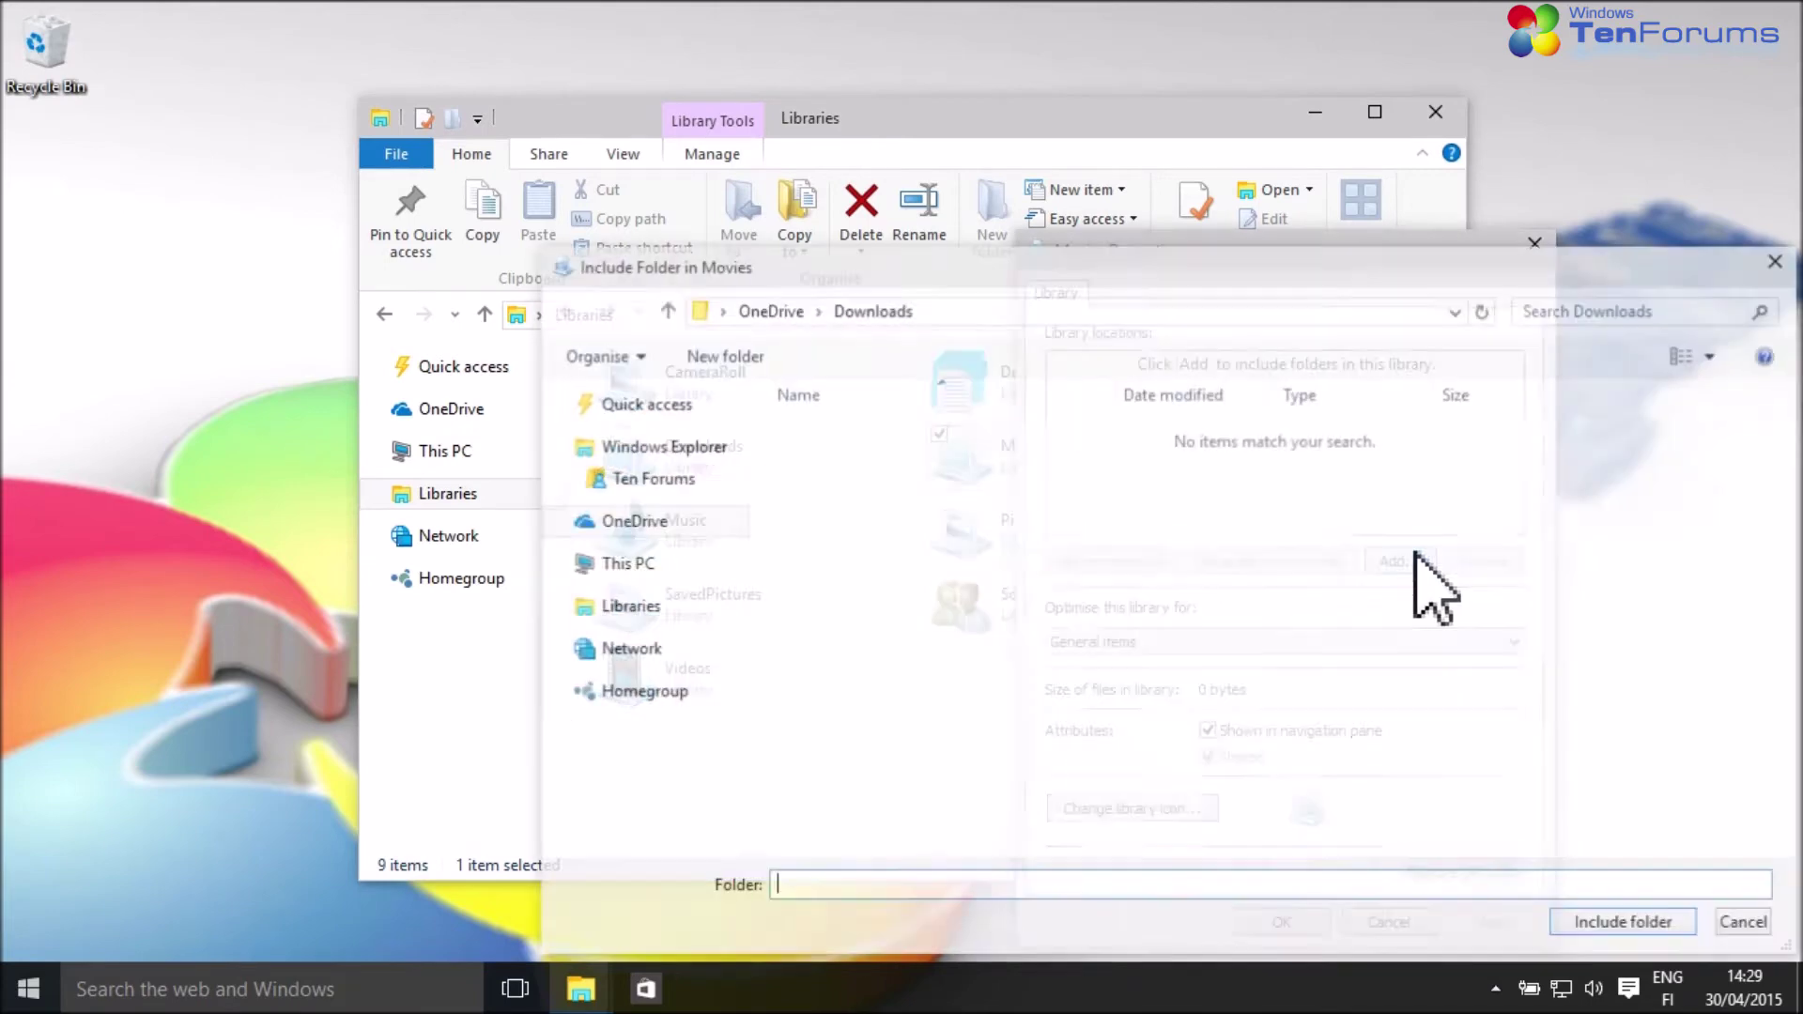
left_click(657, 523)
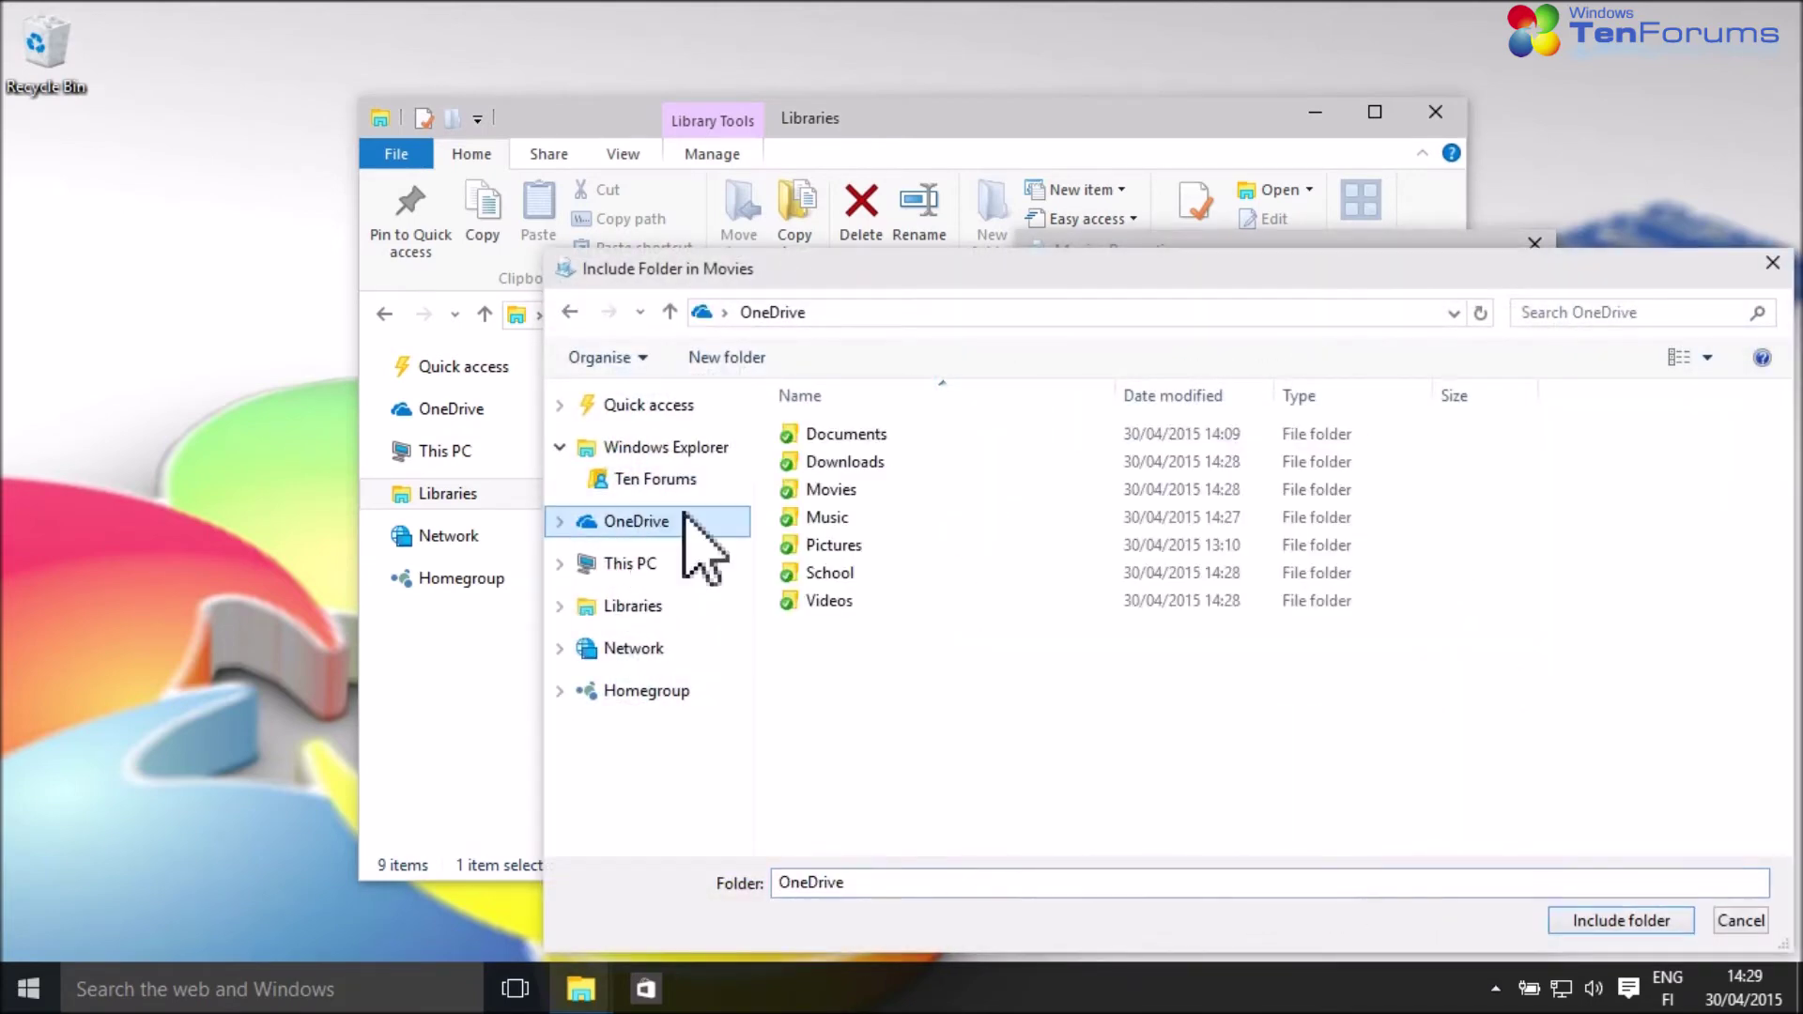
left_click(845, 519)
left_click(838, 493)
left_click(1608, 922)
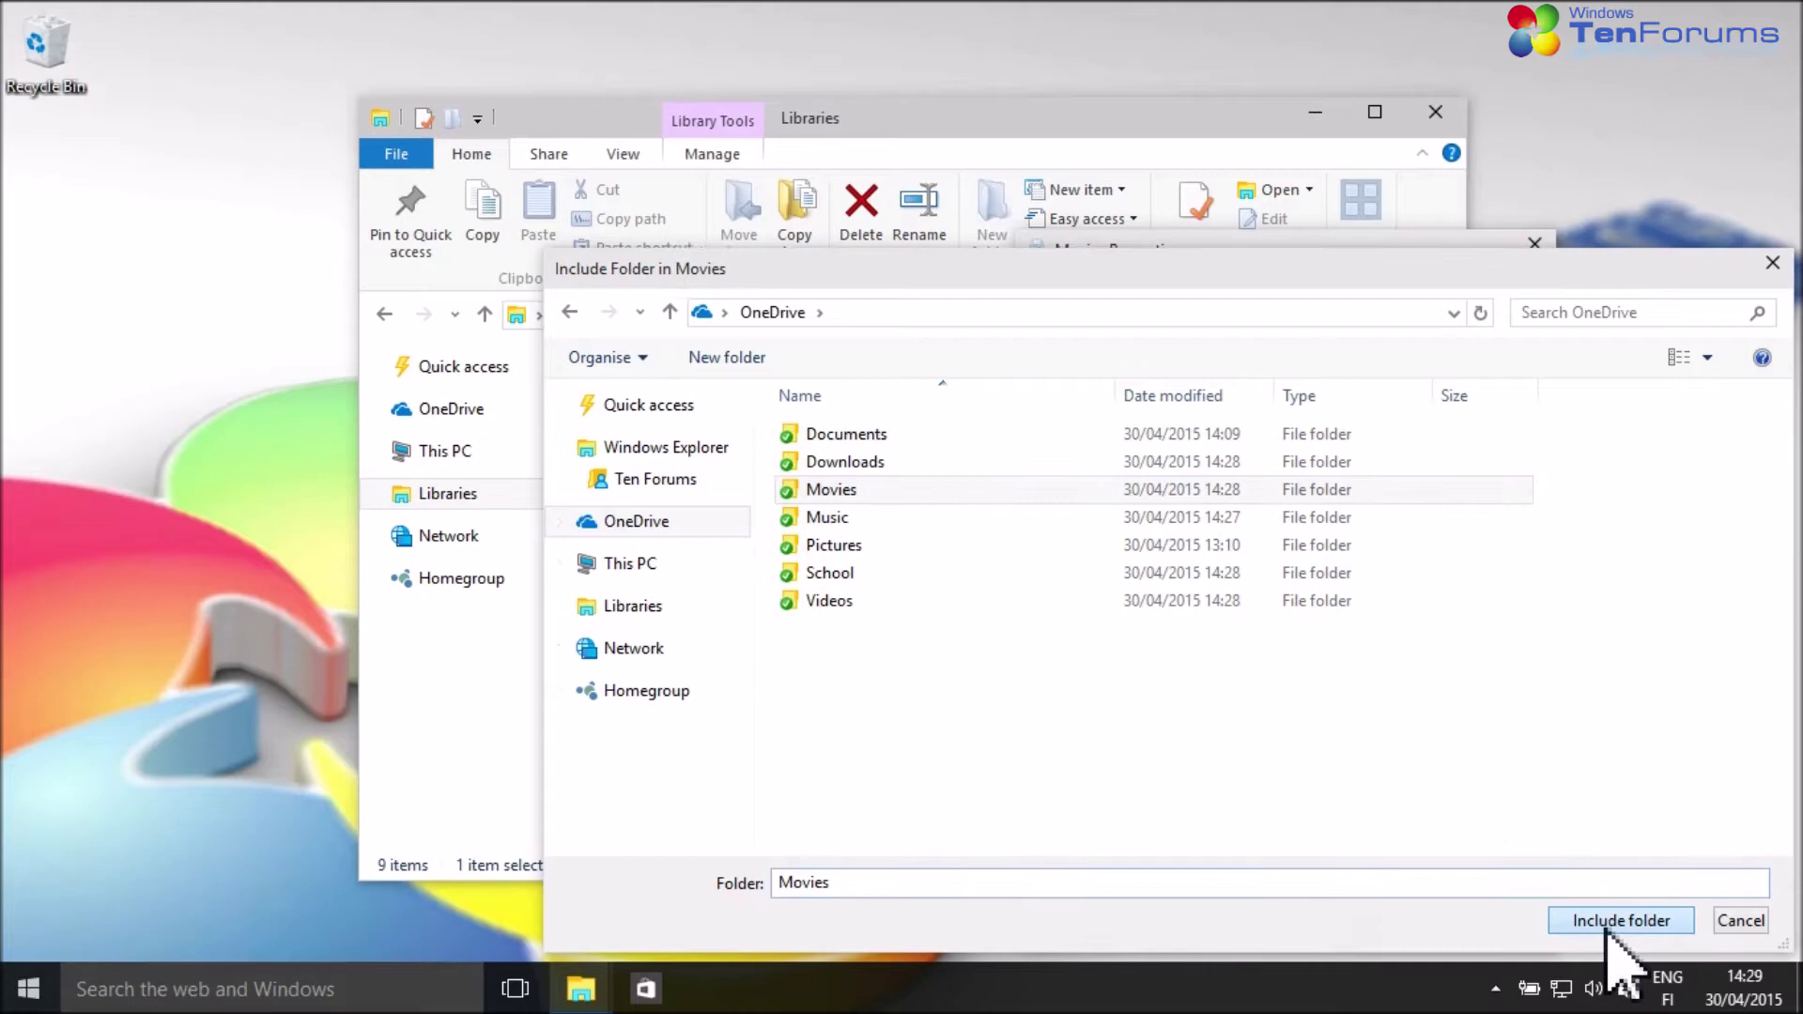
- Point the Pictures library to OneDrive\Pictures, removing the local Pictures location
left_click(1279, 923)
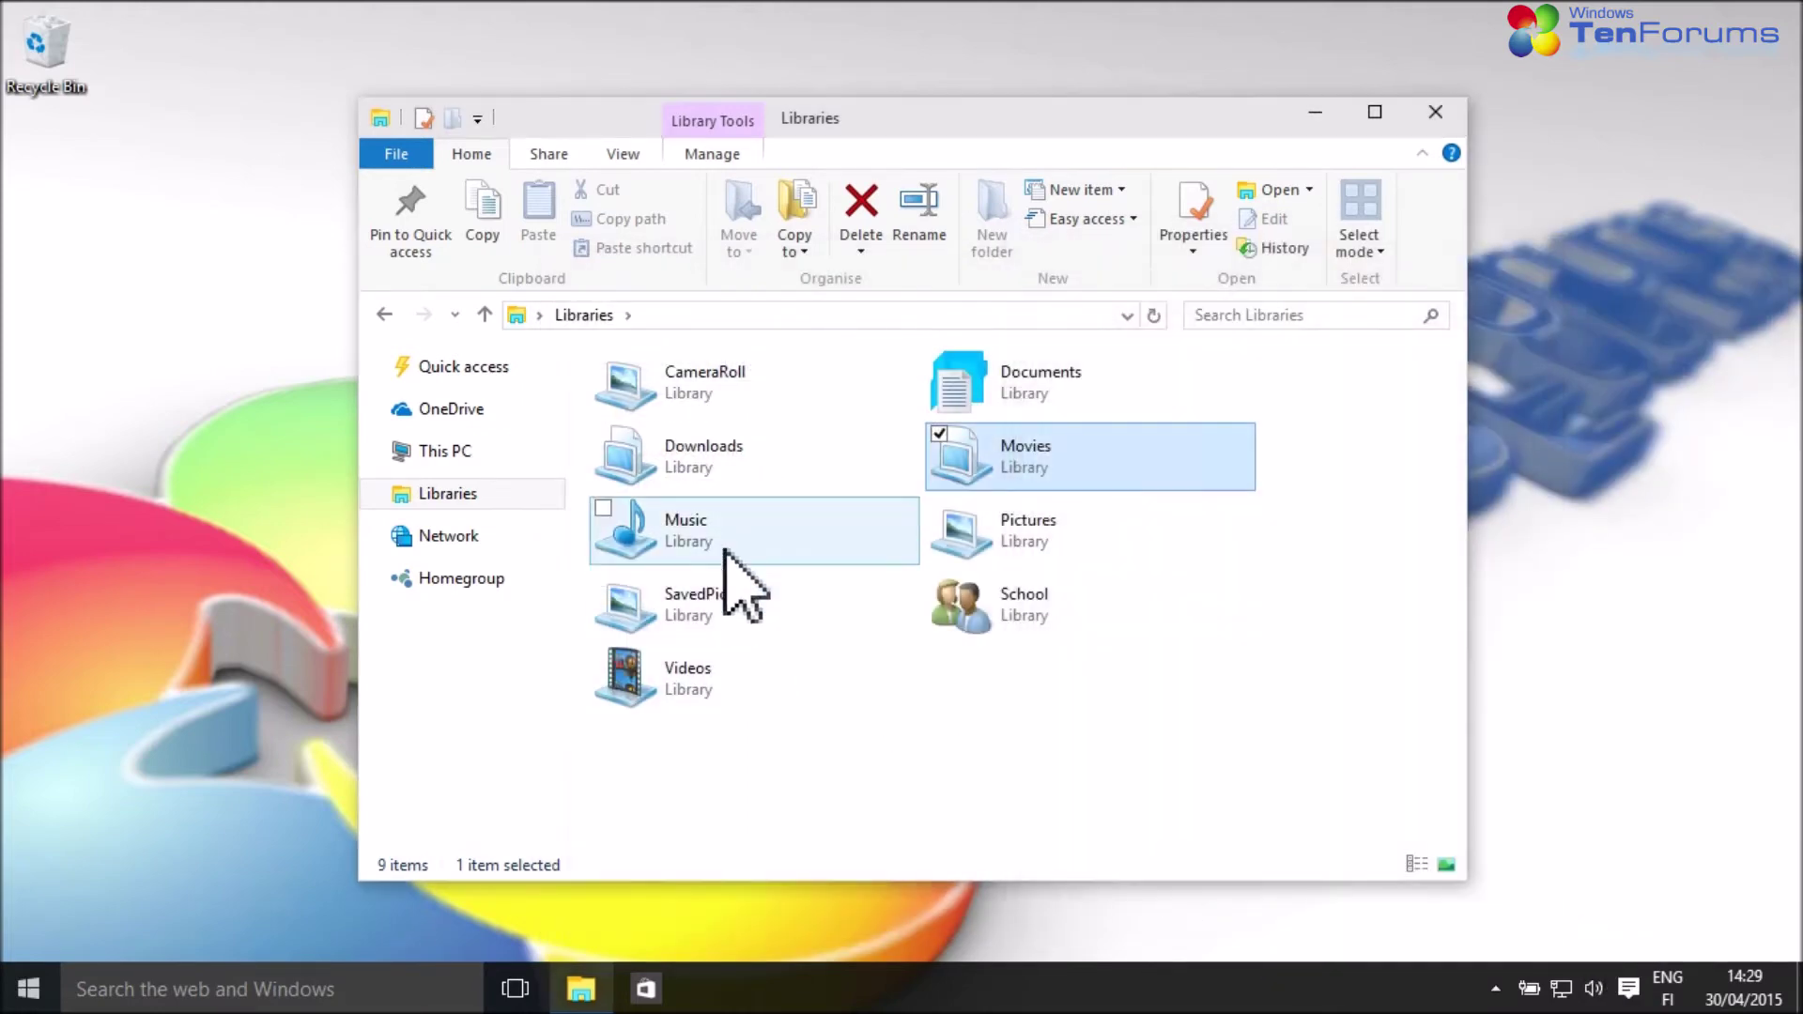
right_click(1022, 538)
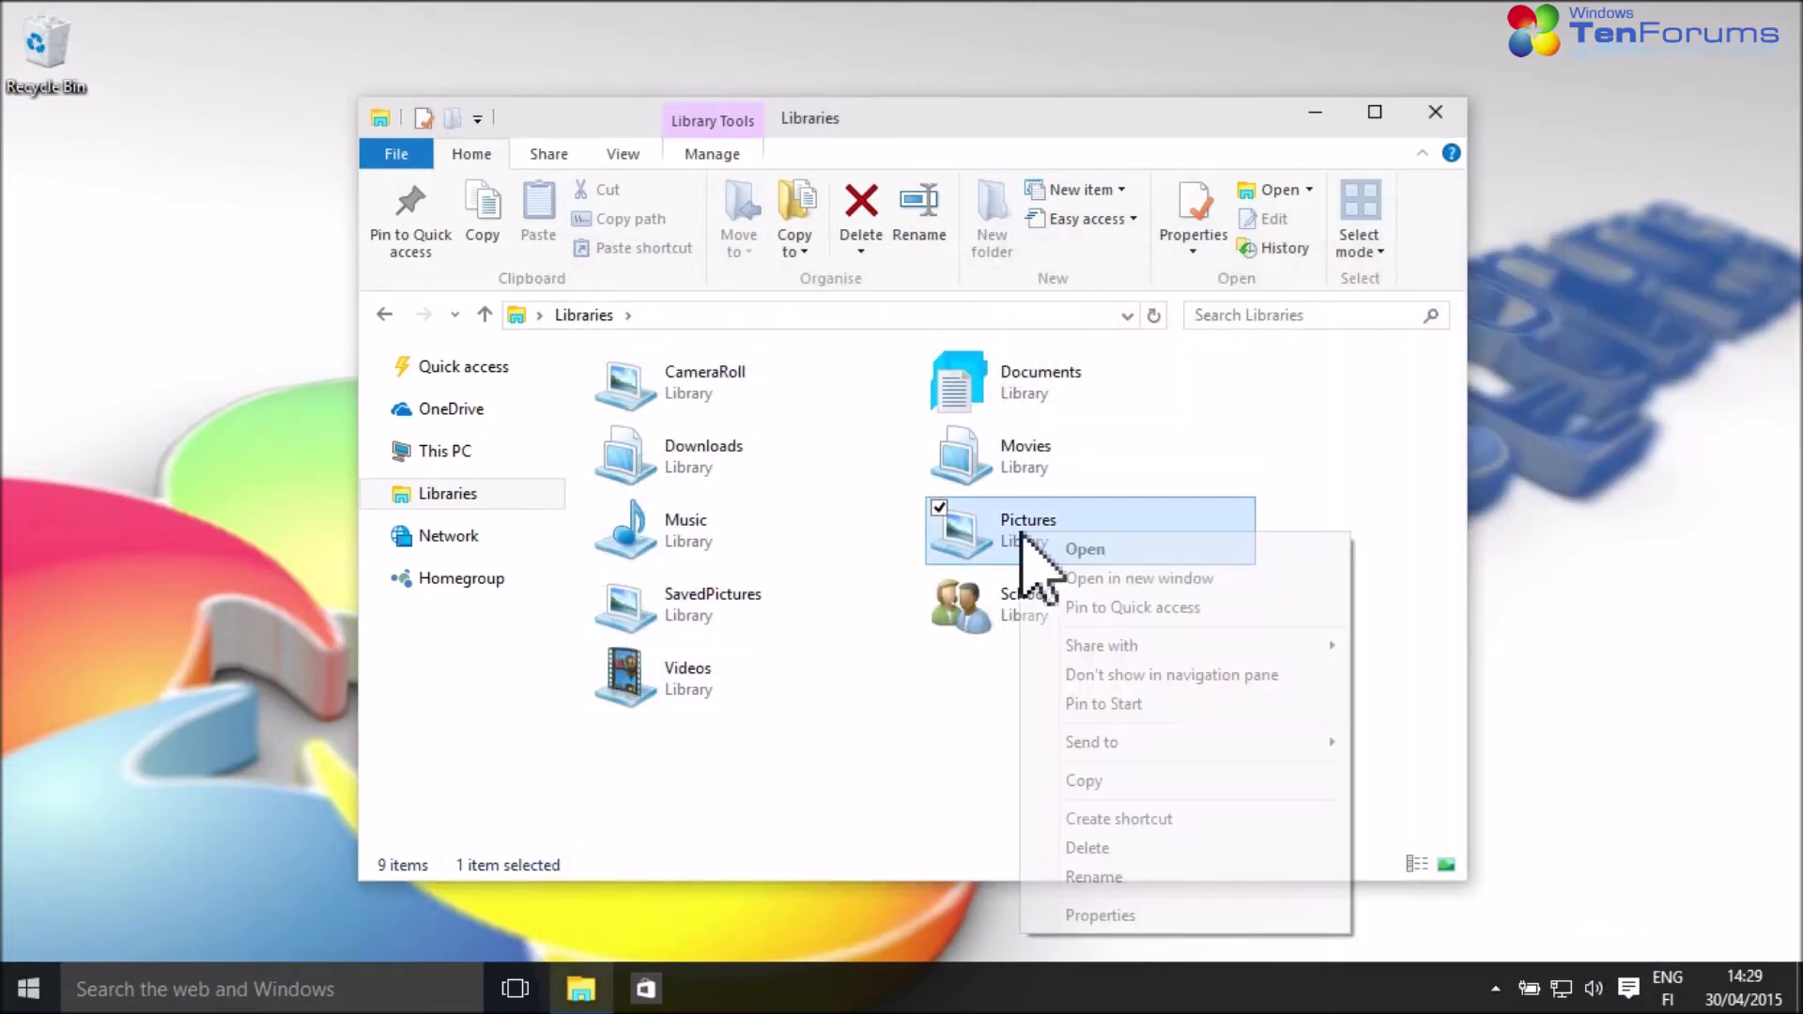
left_click(1090, 915)
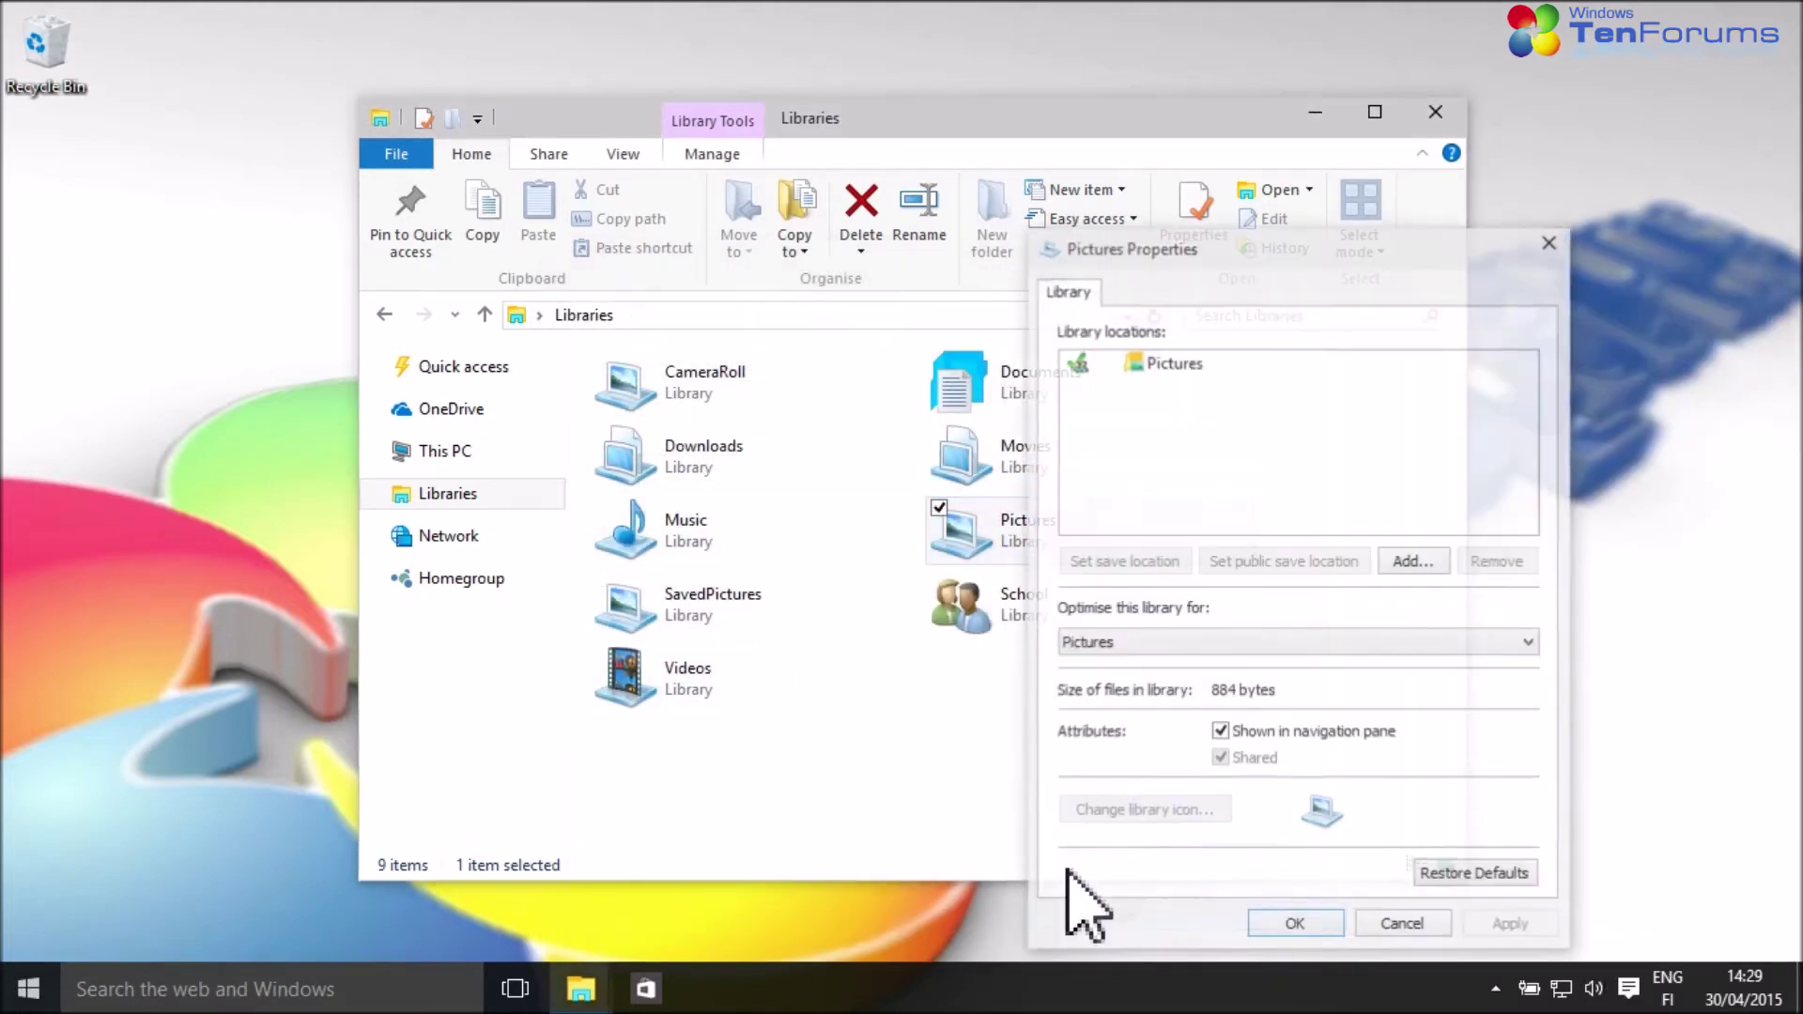
left_click(1412, 562)
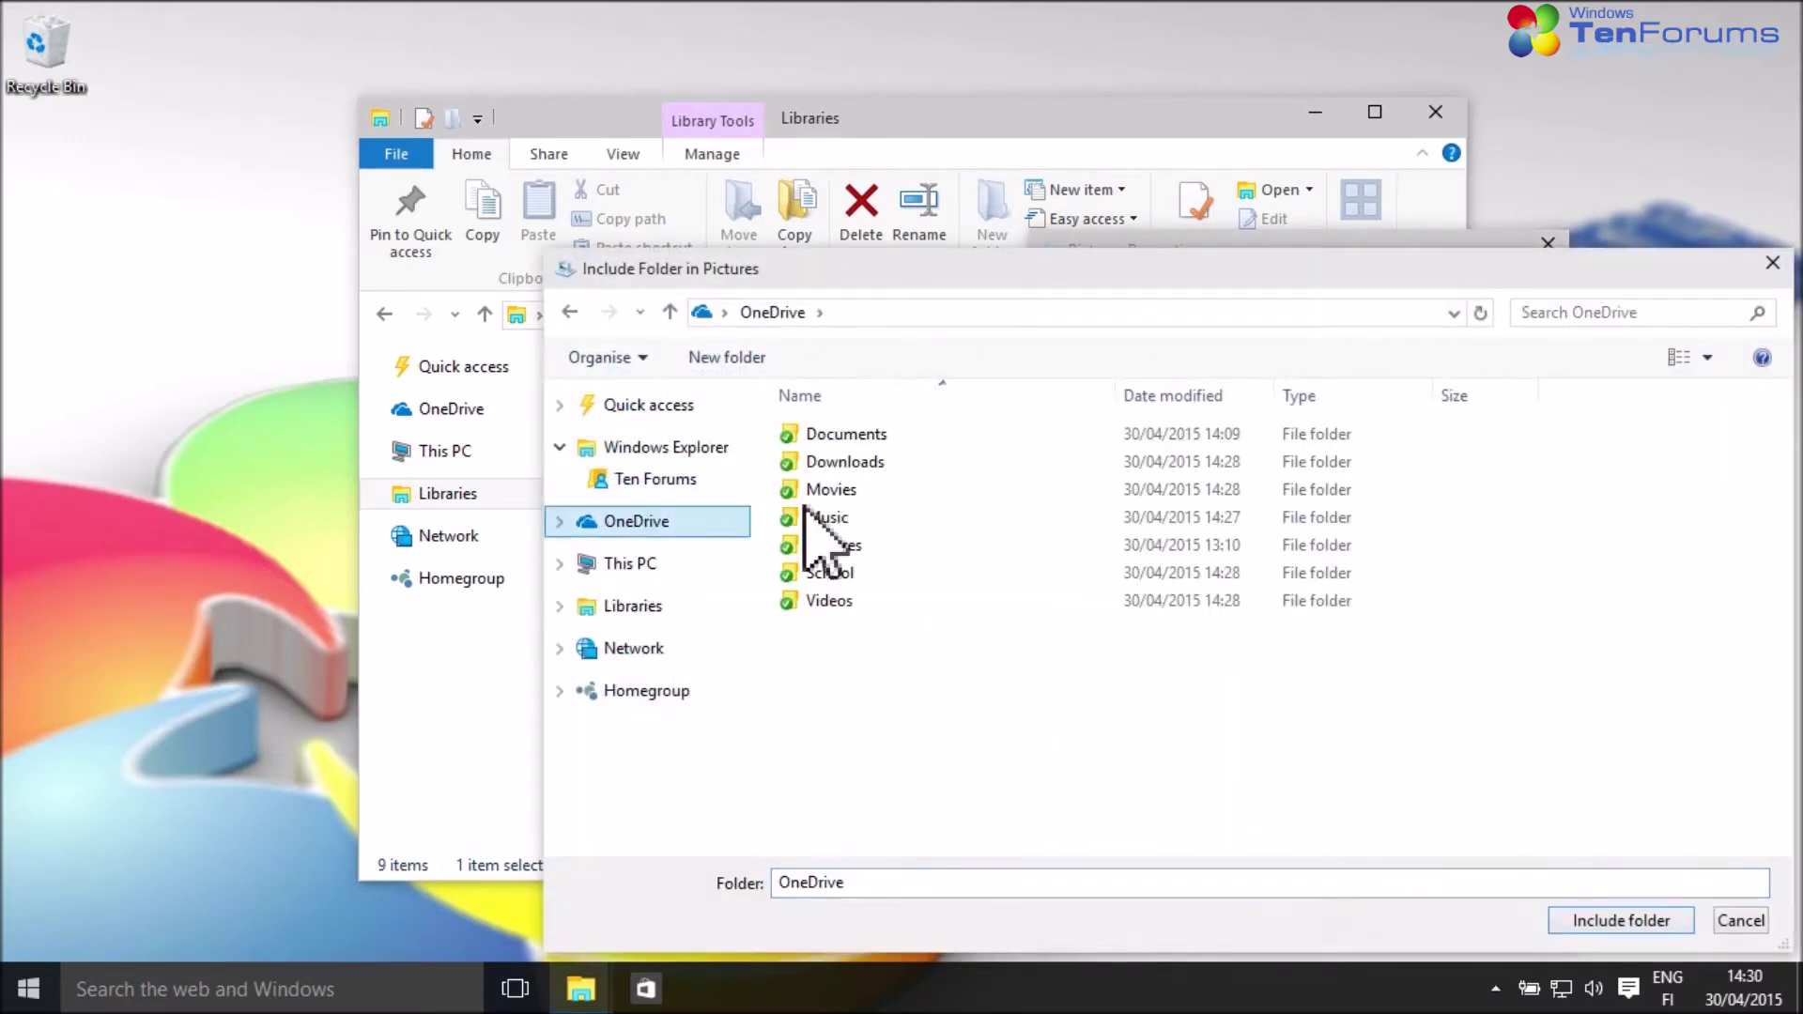
left_click(851, 547)
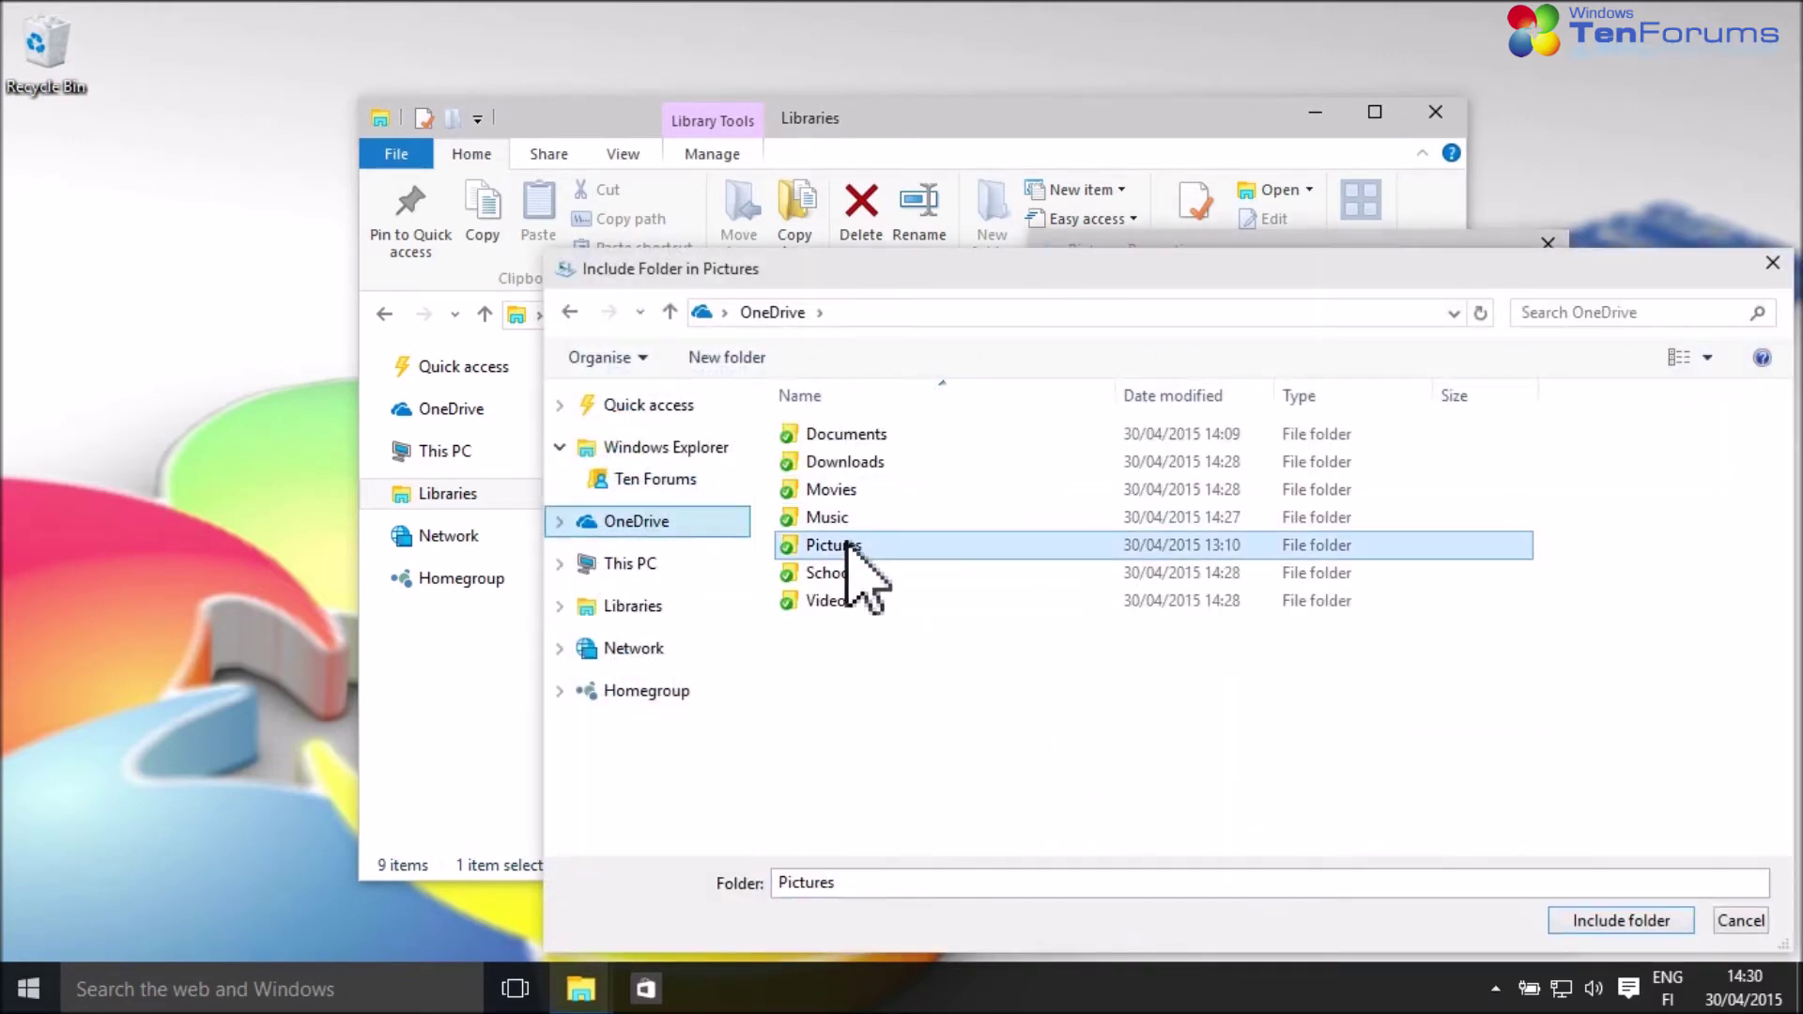
left_click(1623, 921)
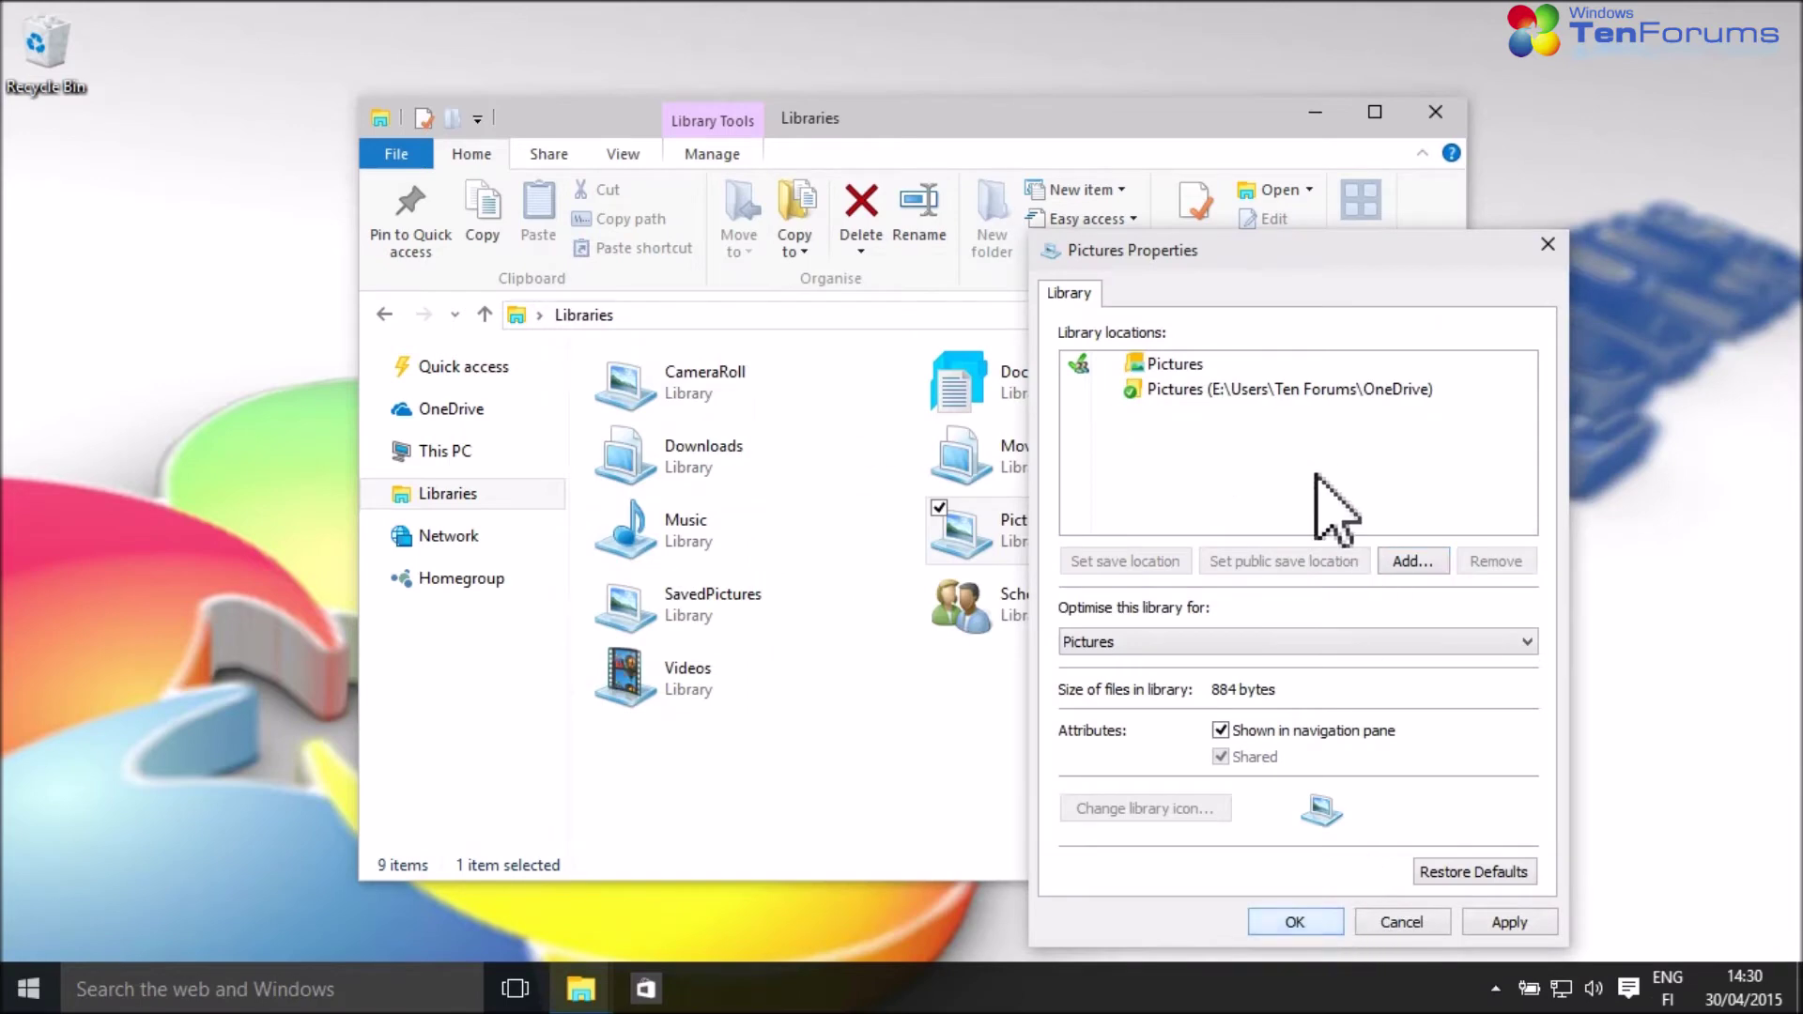
left_click(1094, 365)
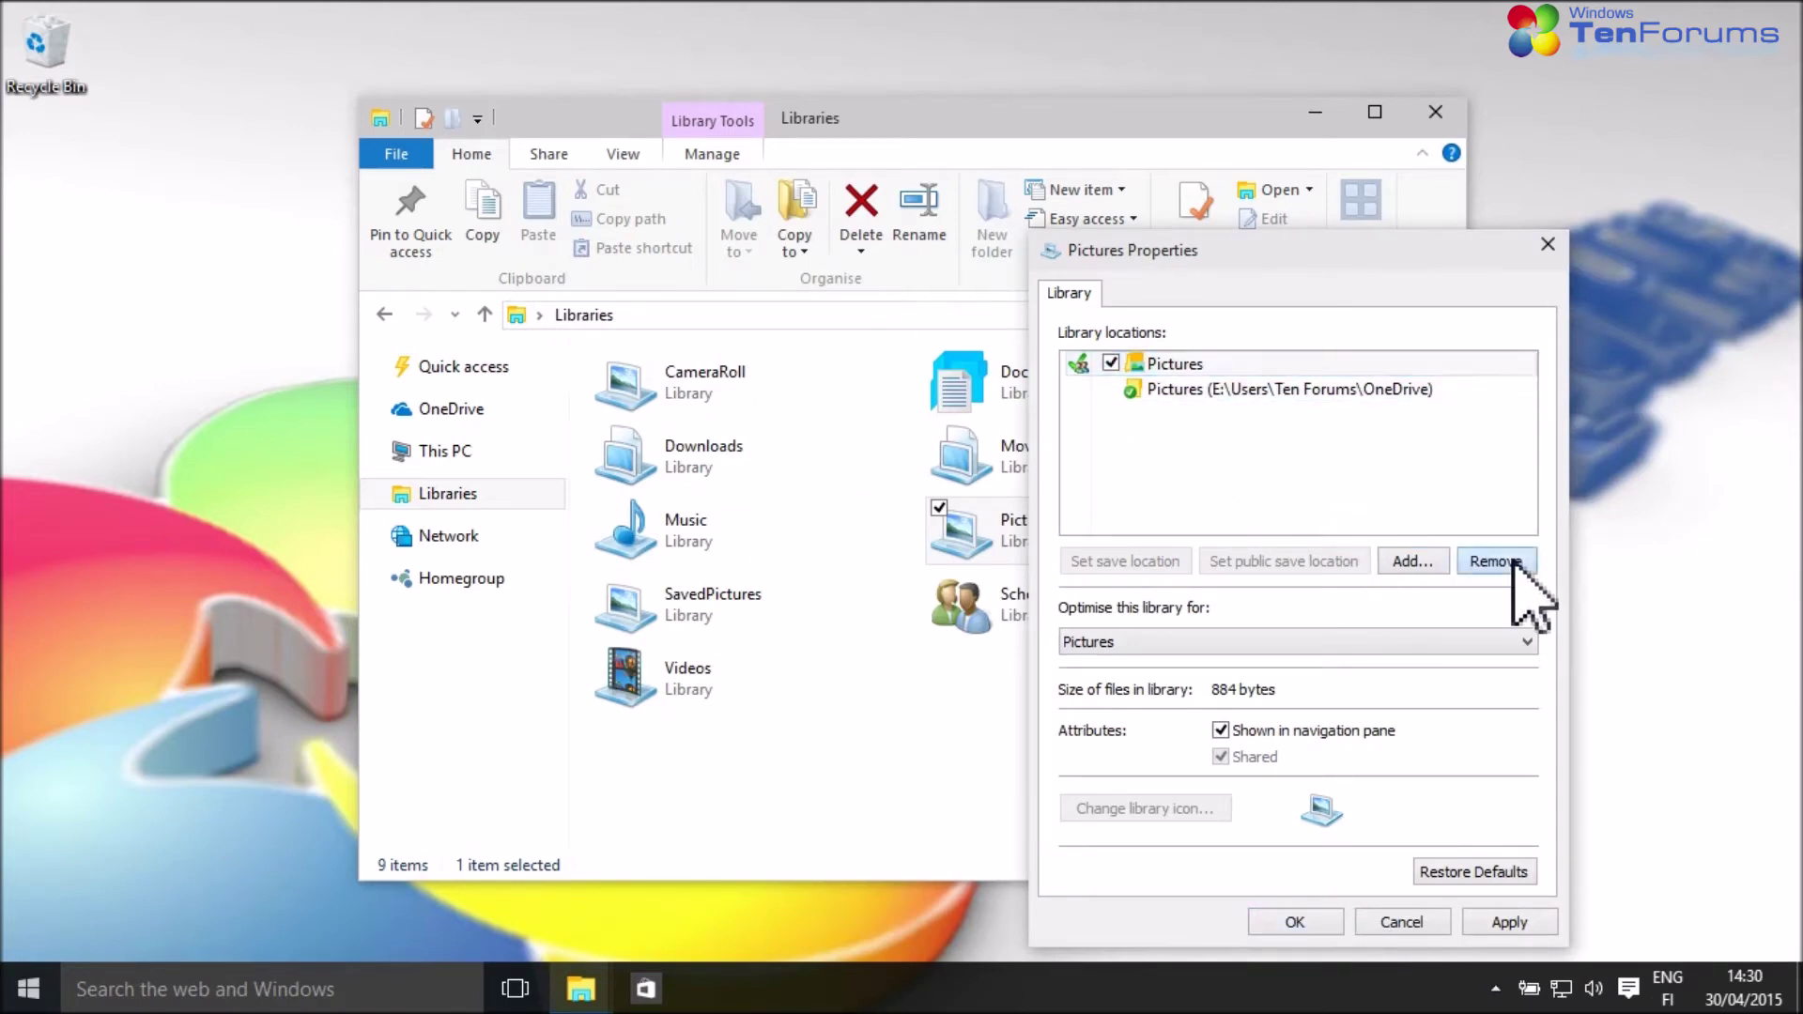
left_click(1515, 562)
left_click(1308, 925)
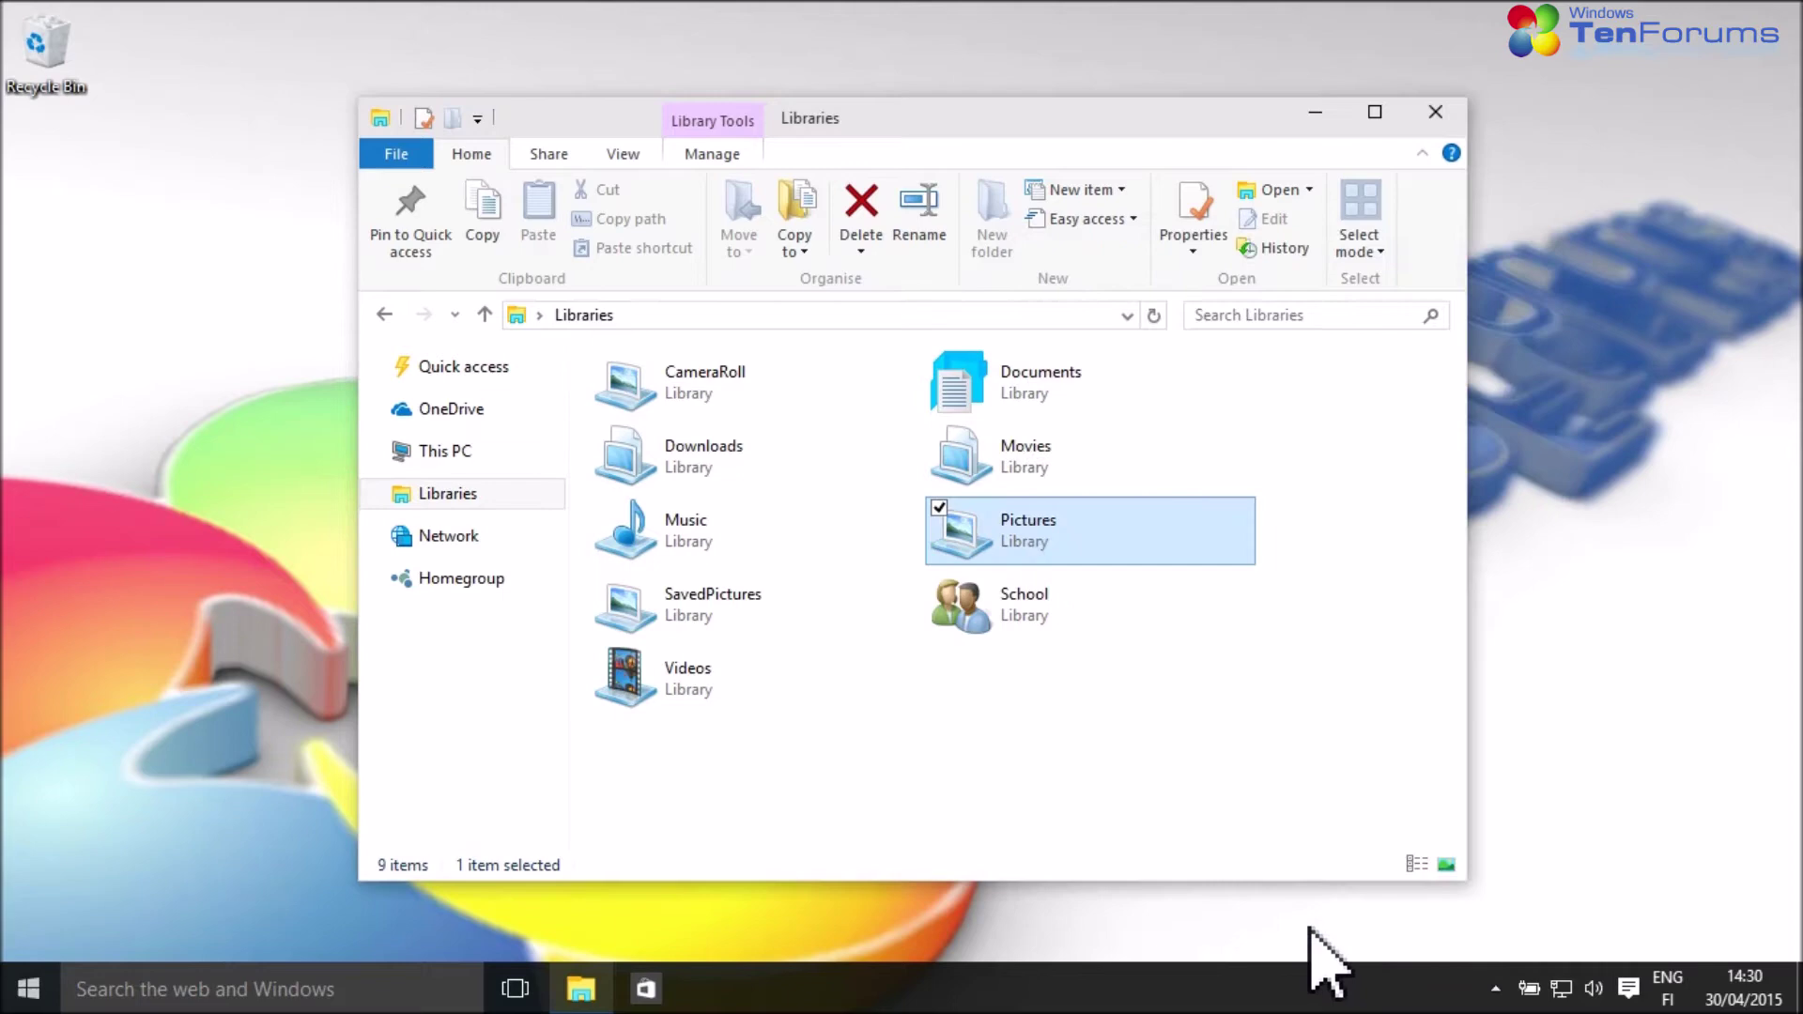
- Include OneDrive's School folder in the School library
right_click(1070, 597)
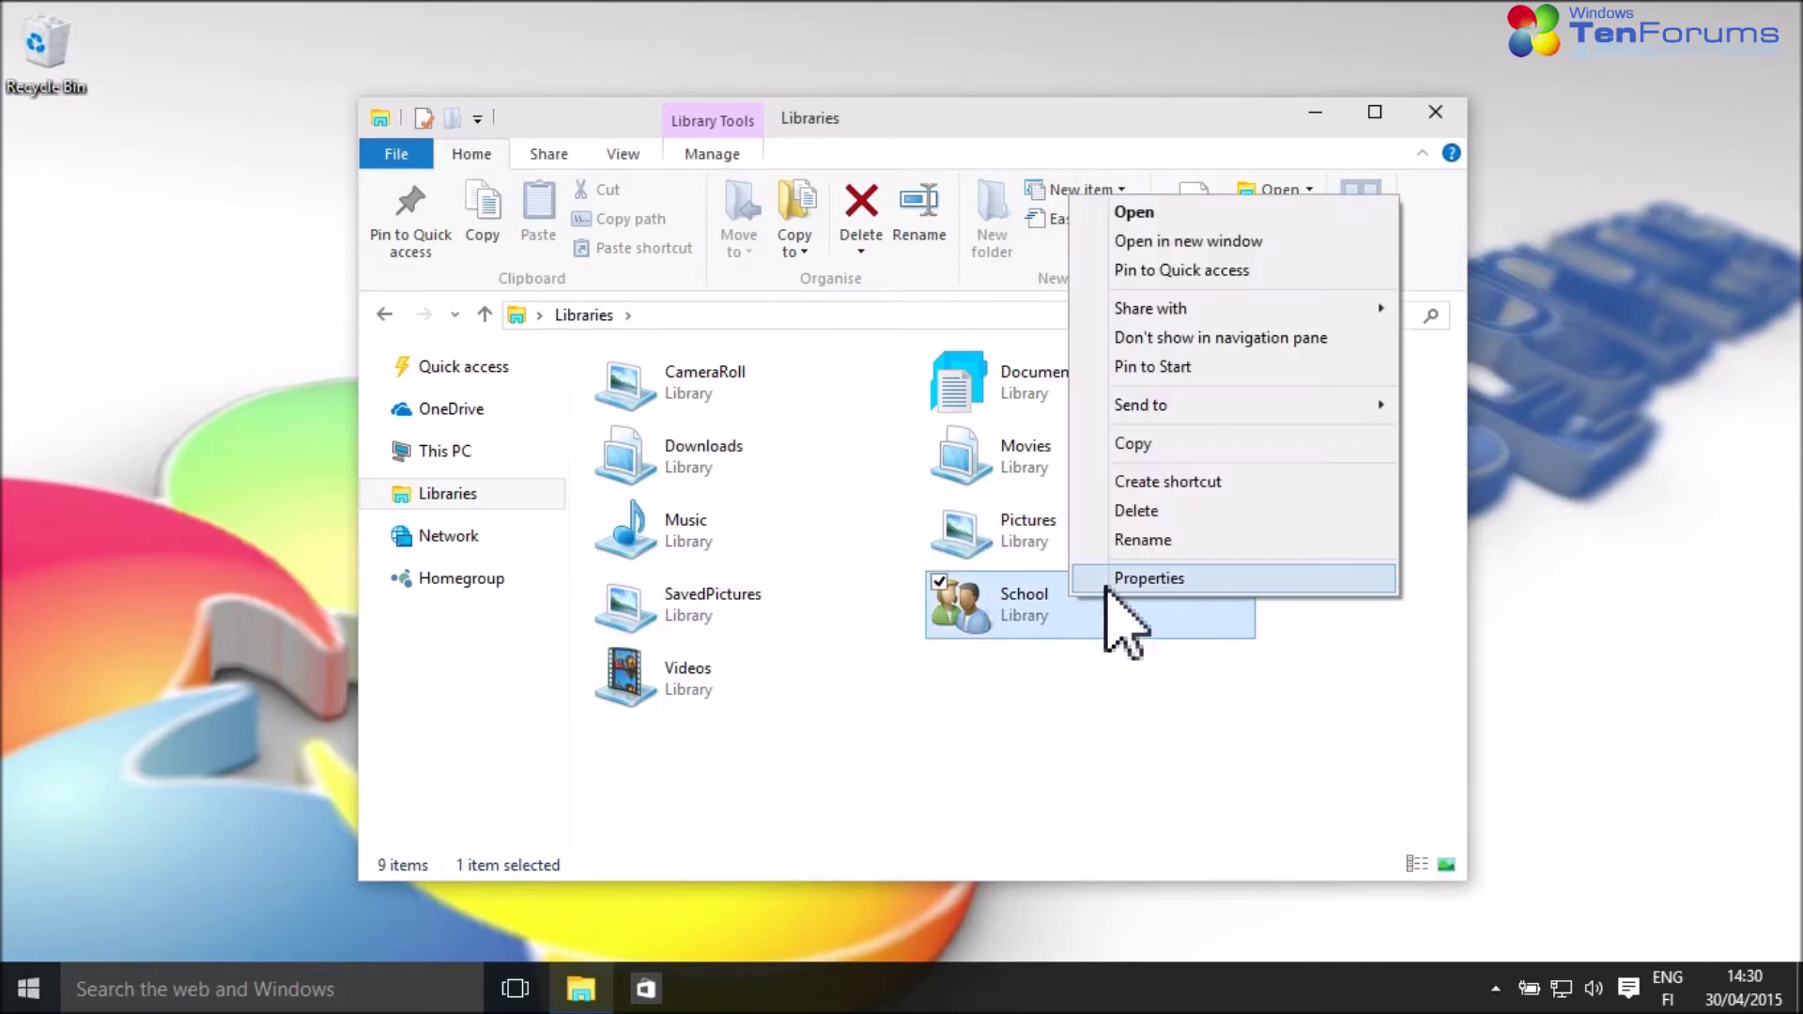
left_click(1108, 586)
left_click(1429, 562)
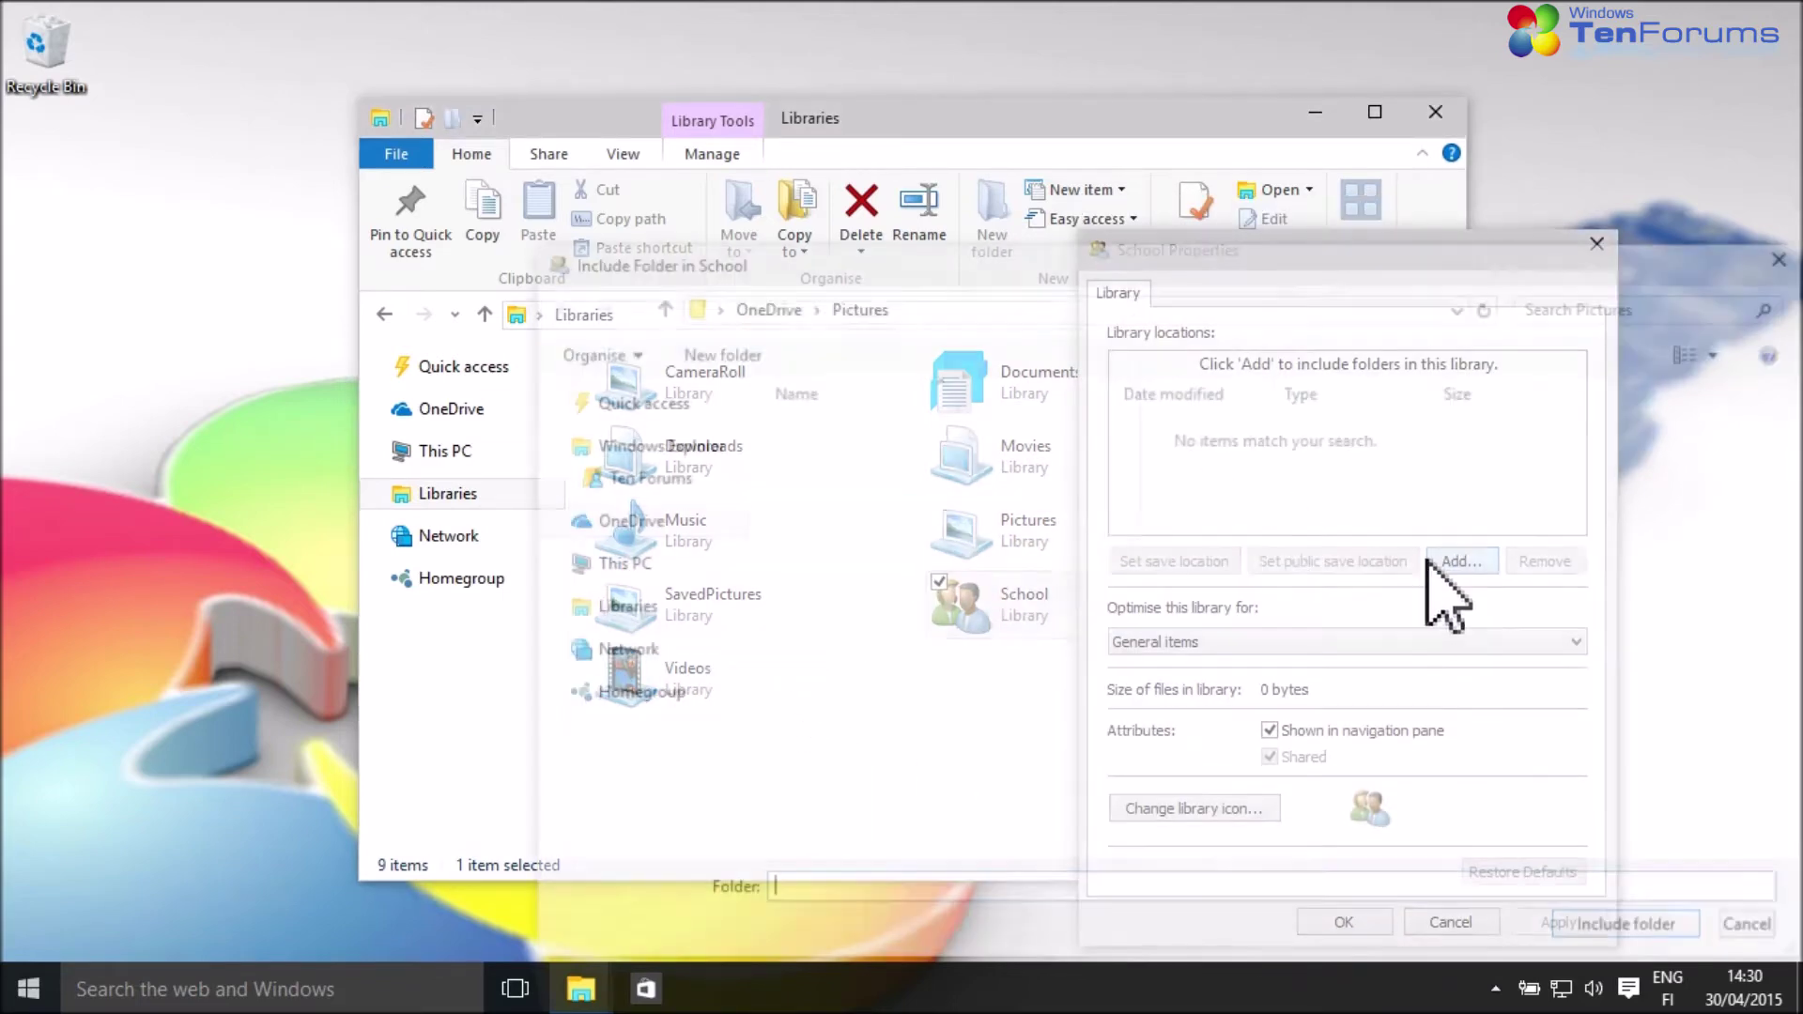
left_click(623, 522)
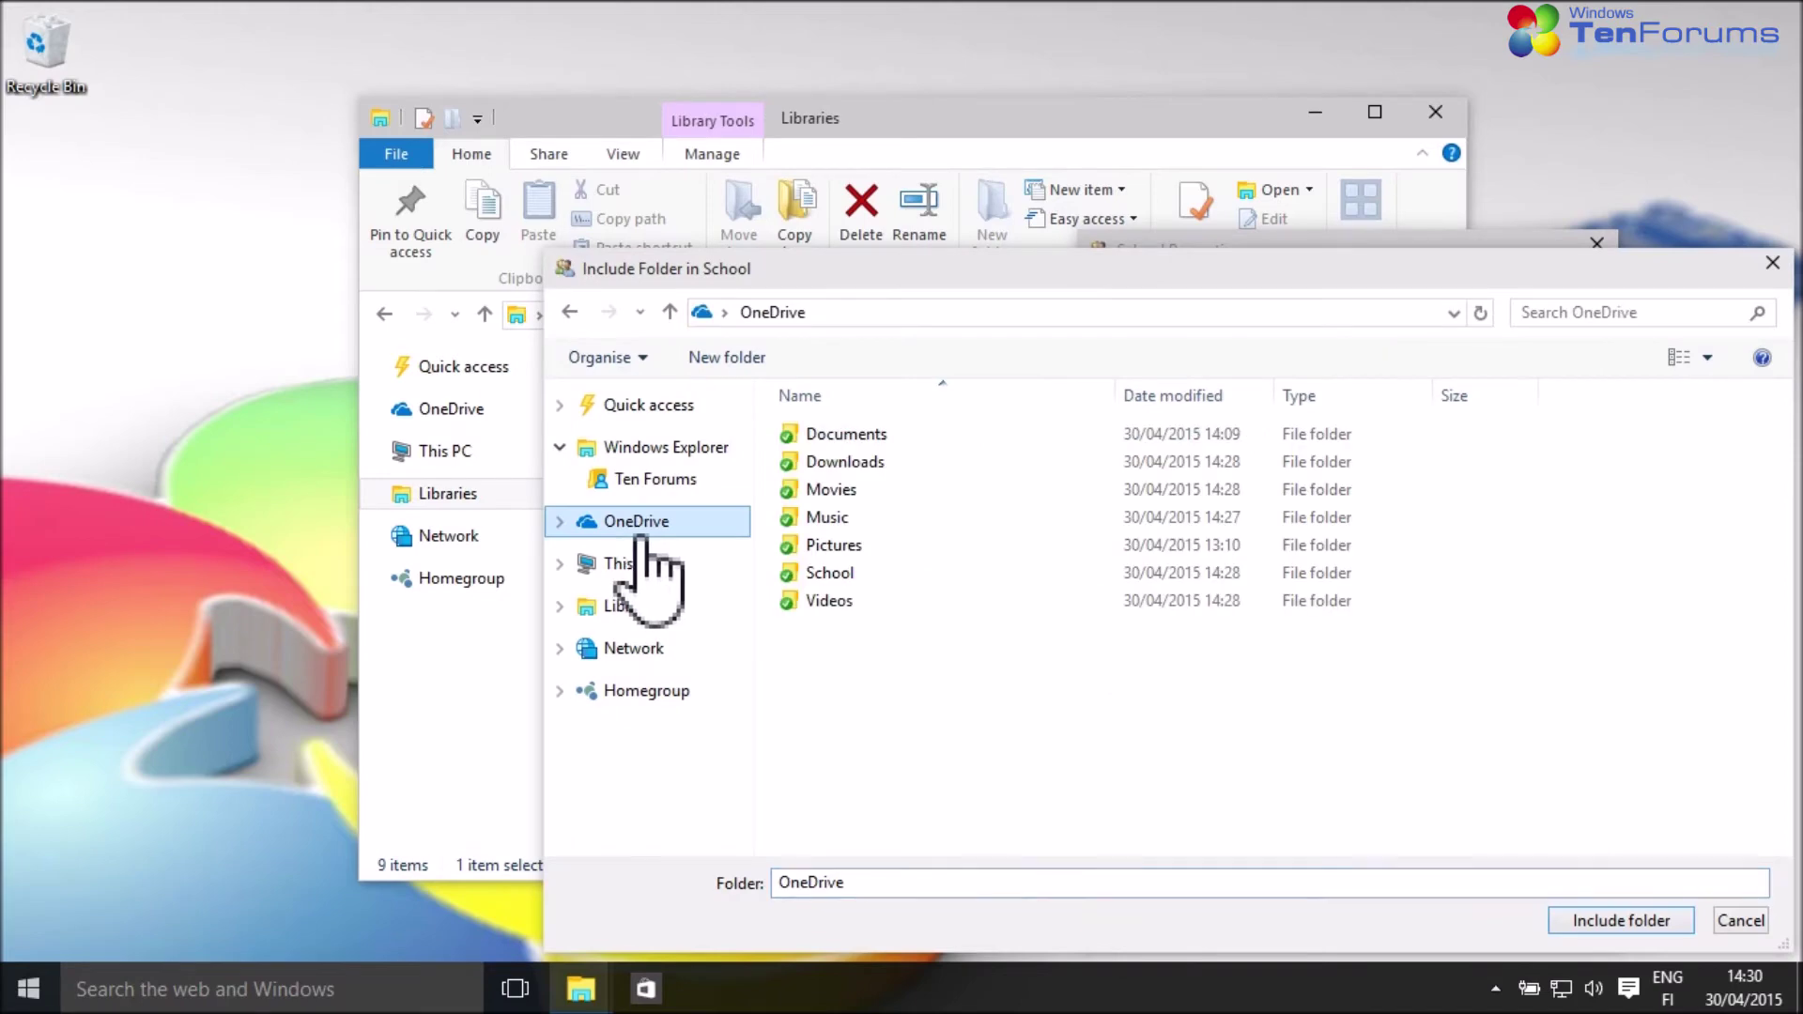
left_click(843, 580)
left_click(1624, 921)
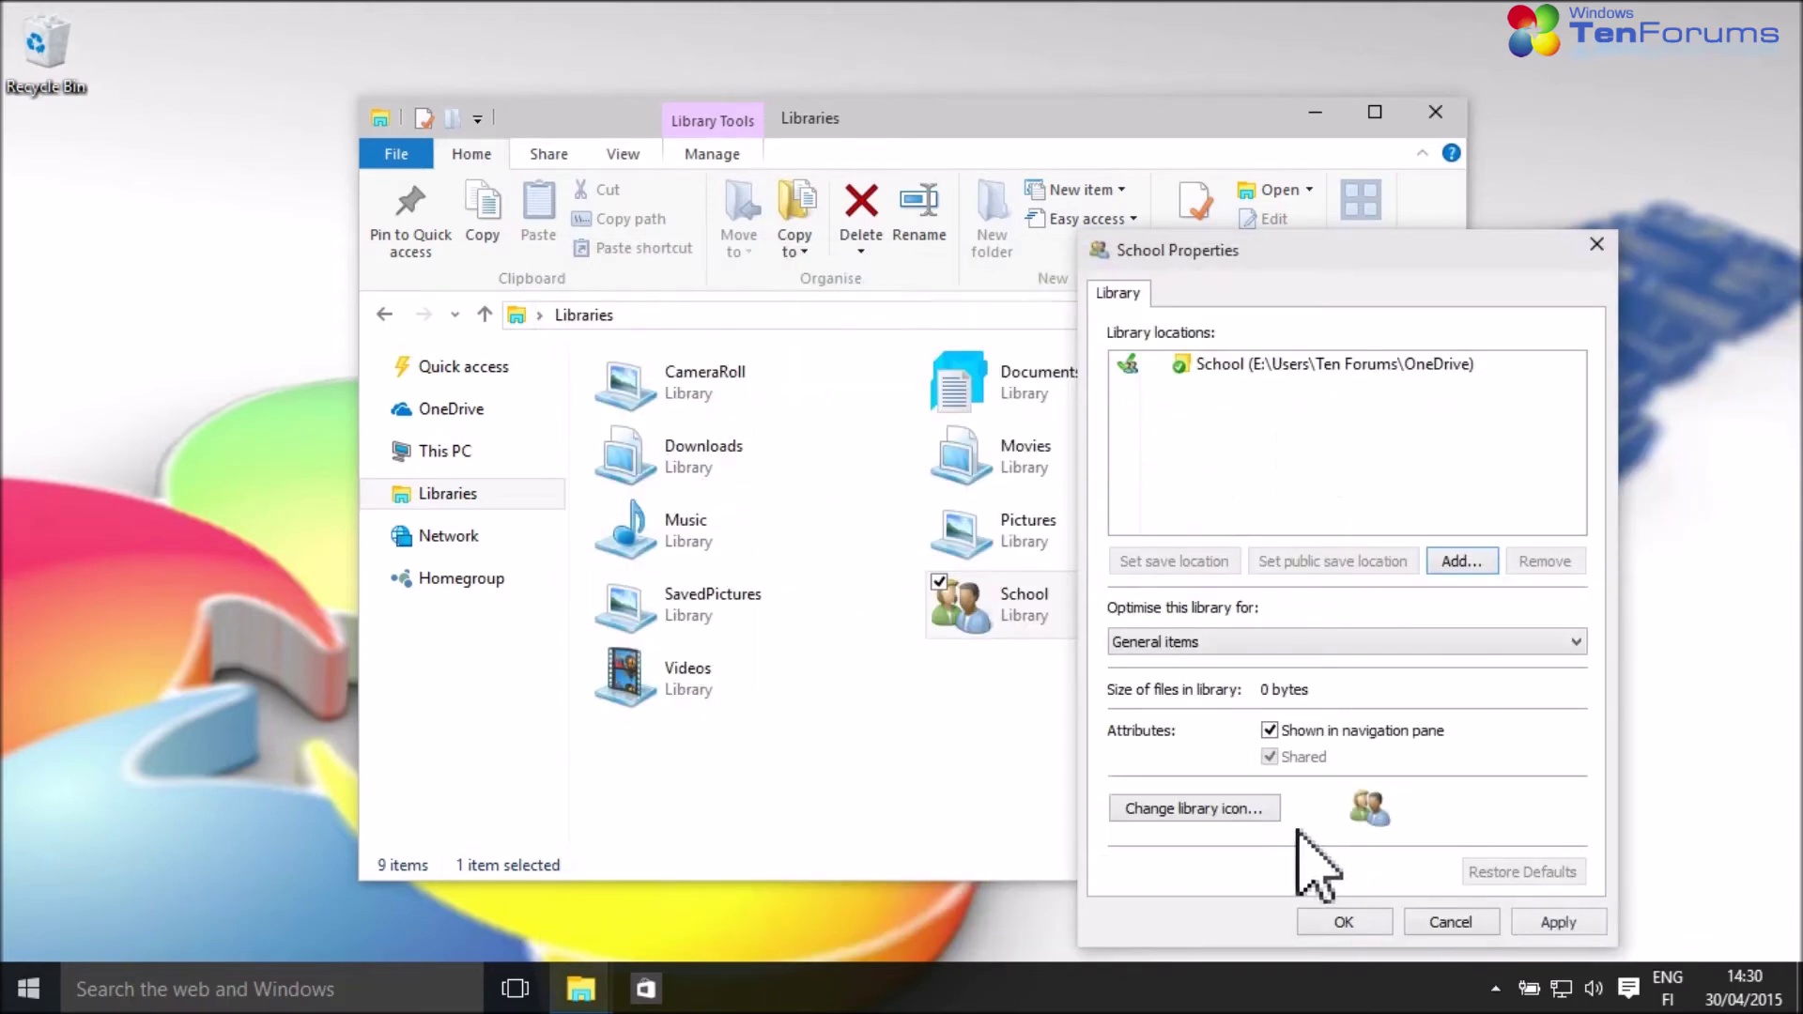
left_click(1341, 922)
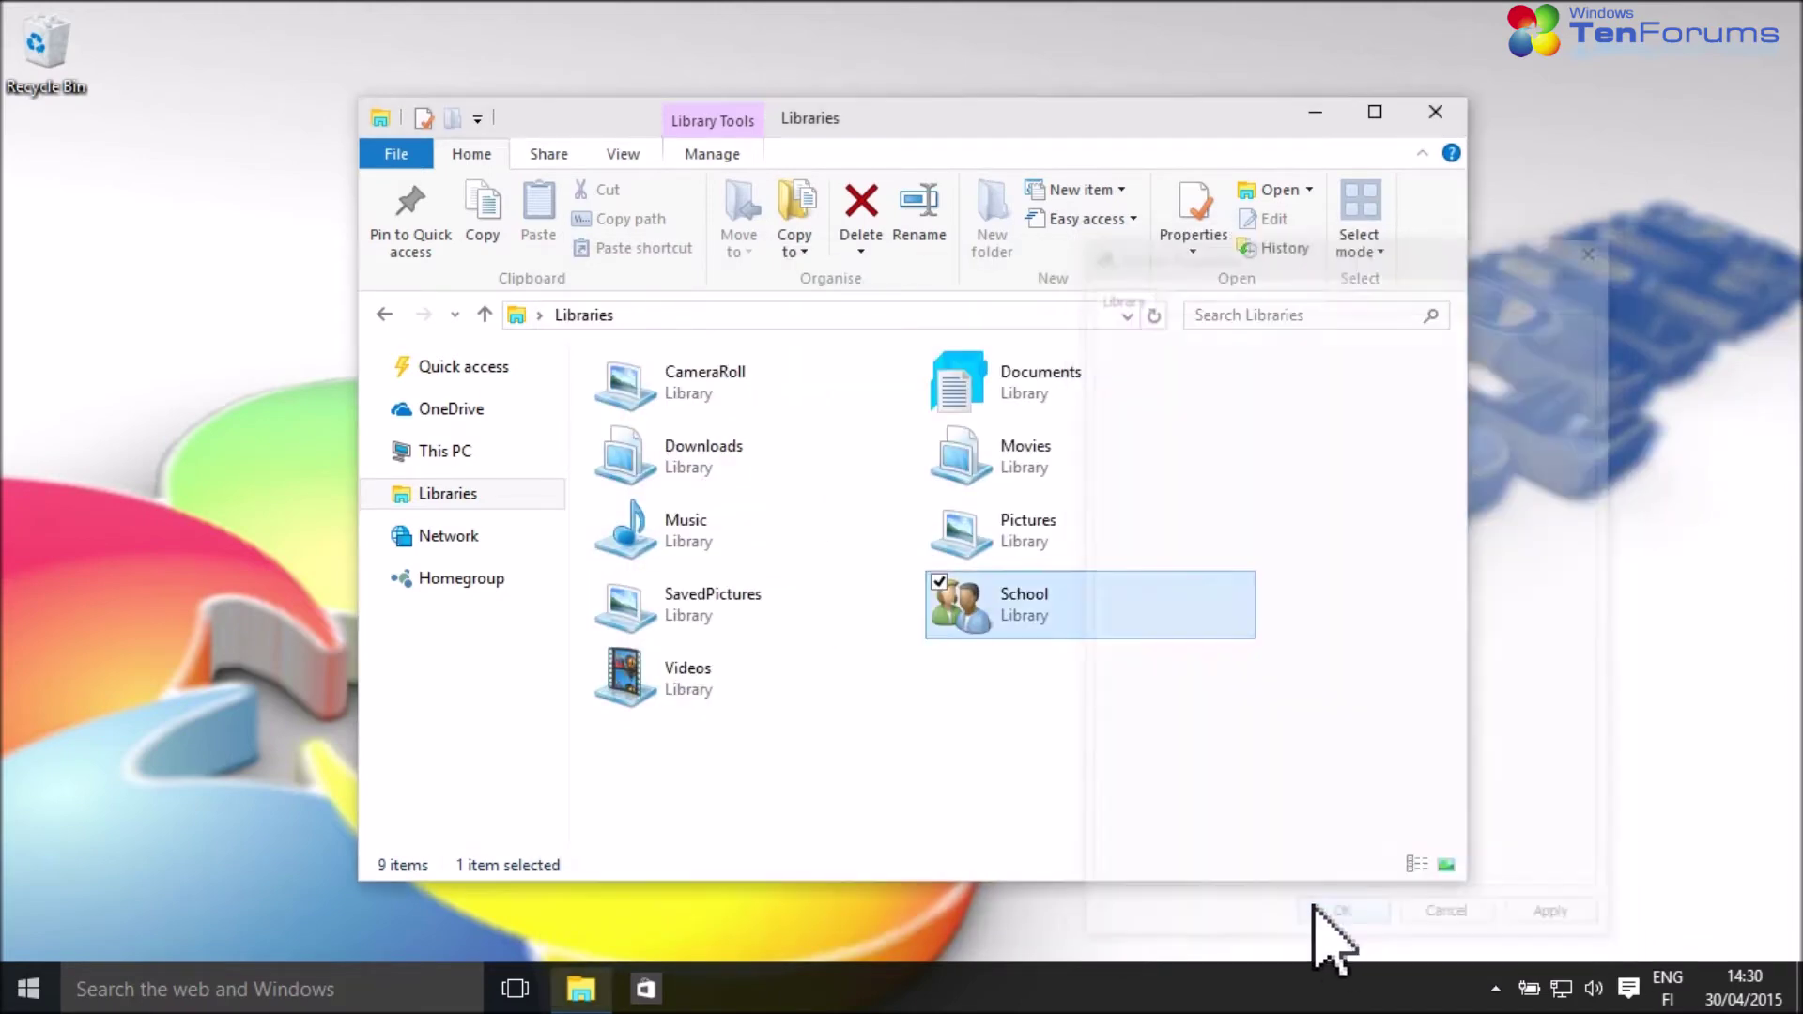
- Include OneDrive's Videos folder in the Videos library, then close the Libraries window
left_click(662, 669)
right_click(664, 674)
left_click(733, 646)
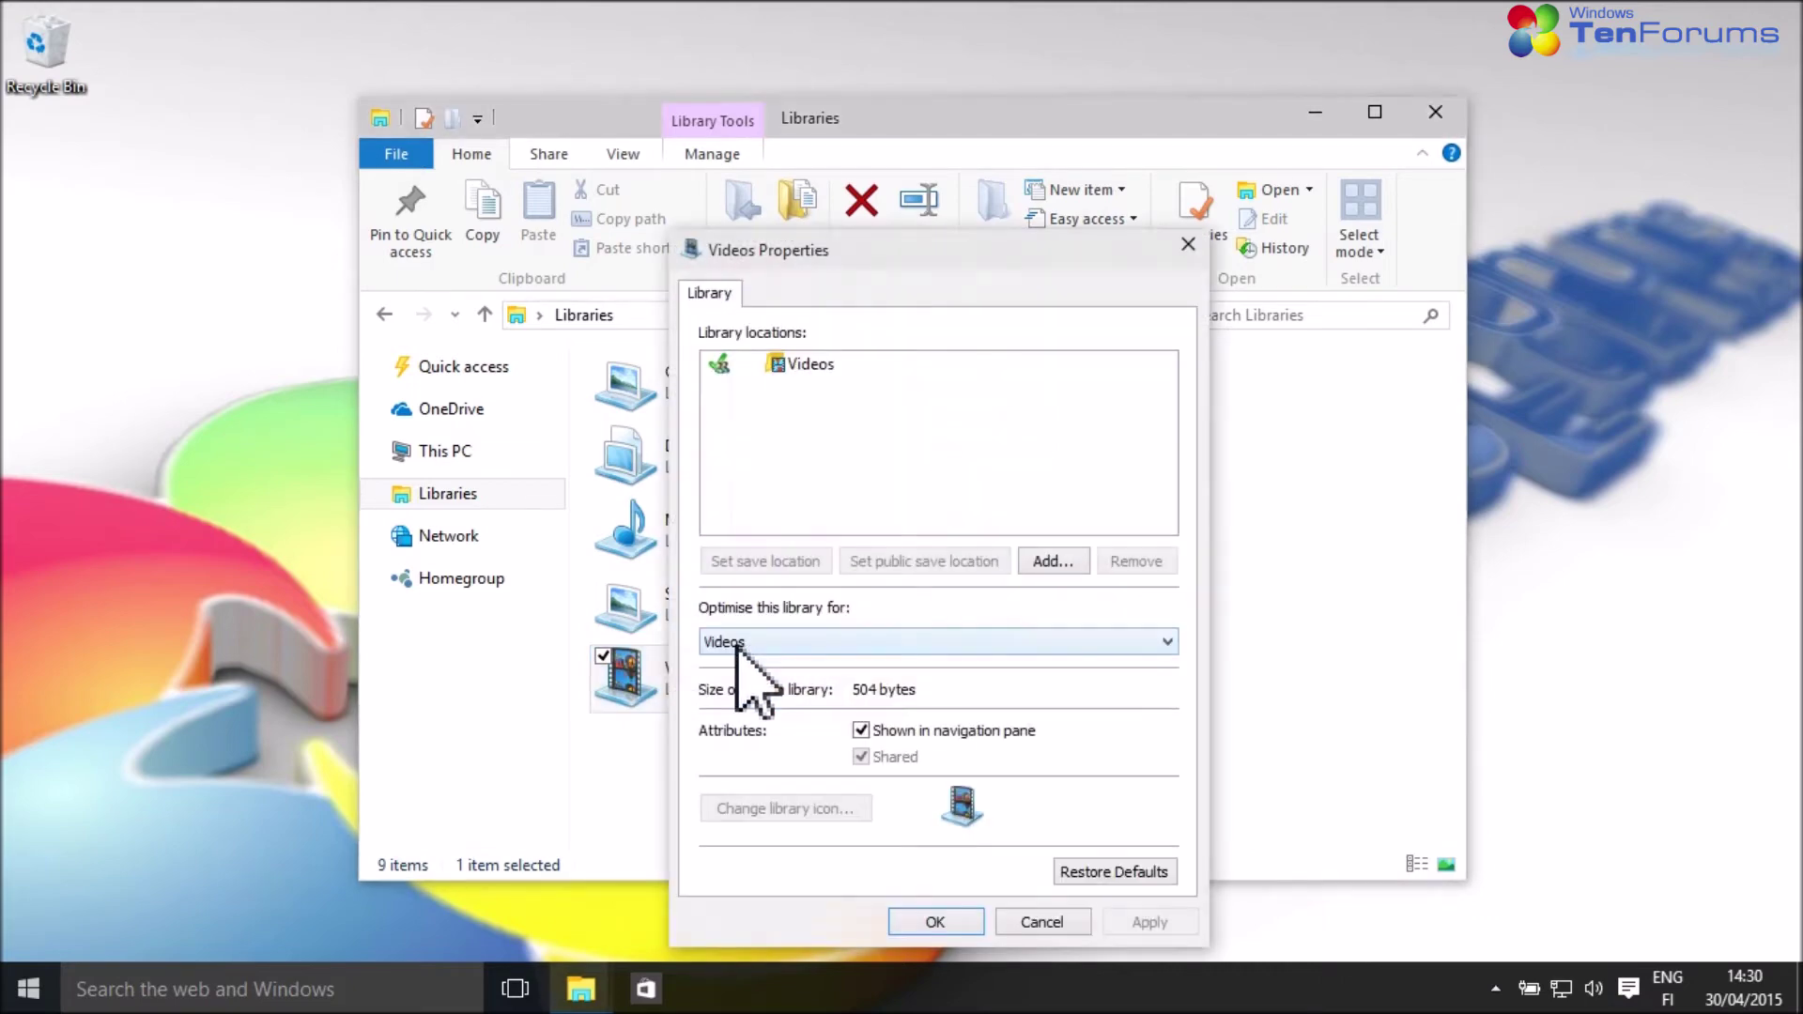
left_click(1053, 561)
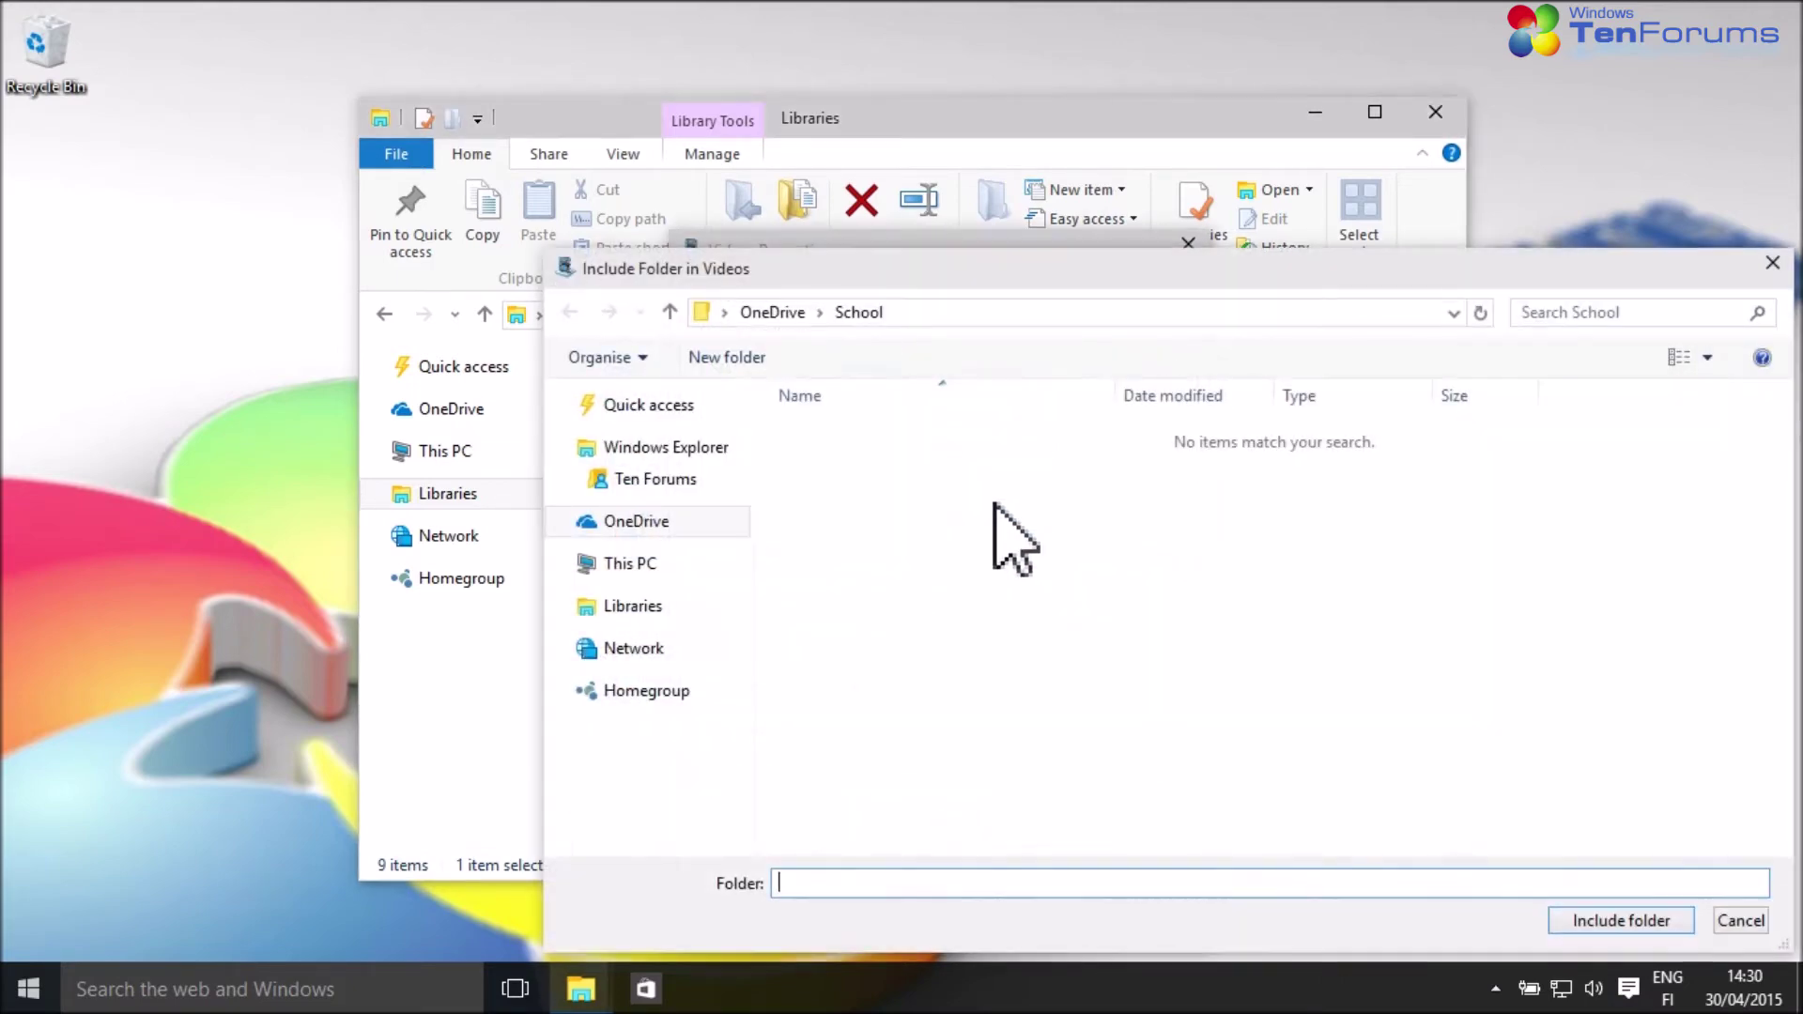
left_click(632, 522)
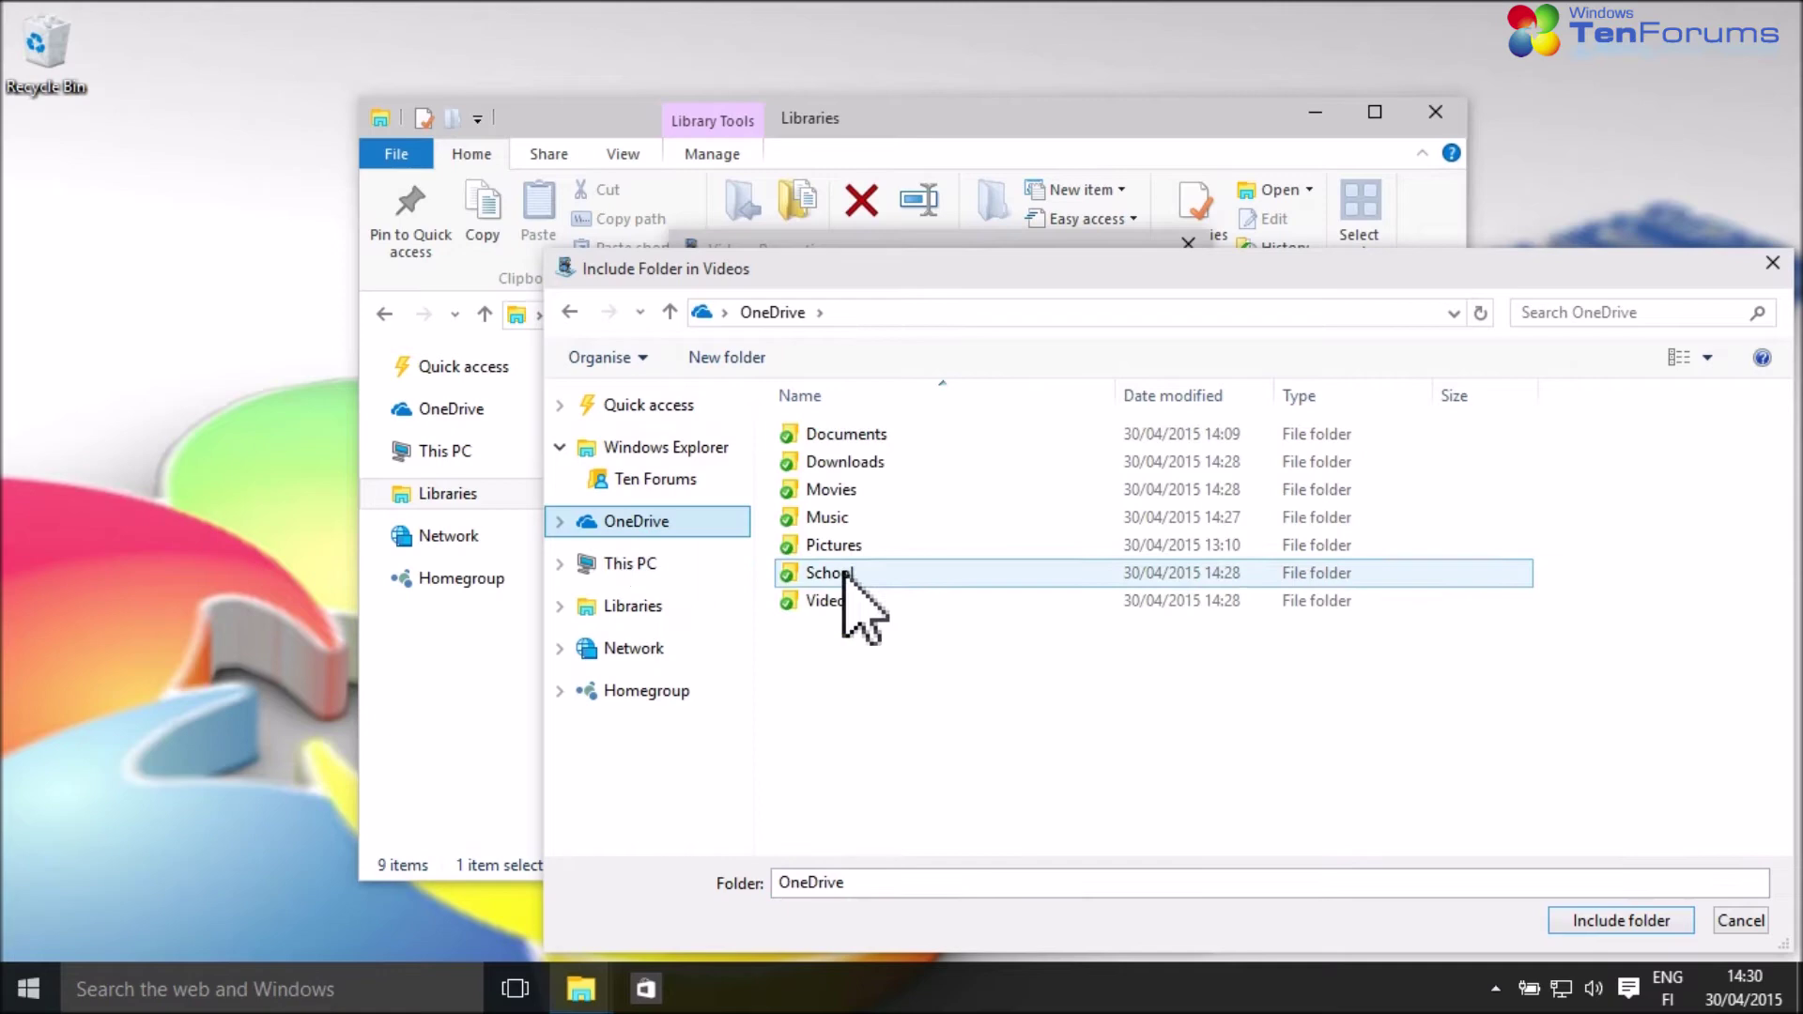
left_click(841, 606)
left_click(1668, 920)
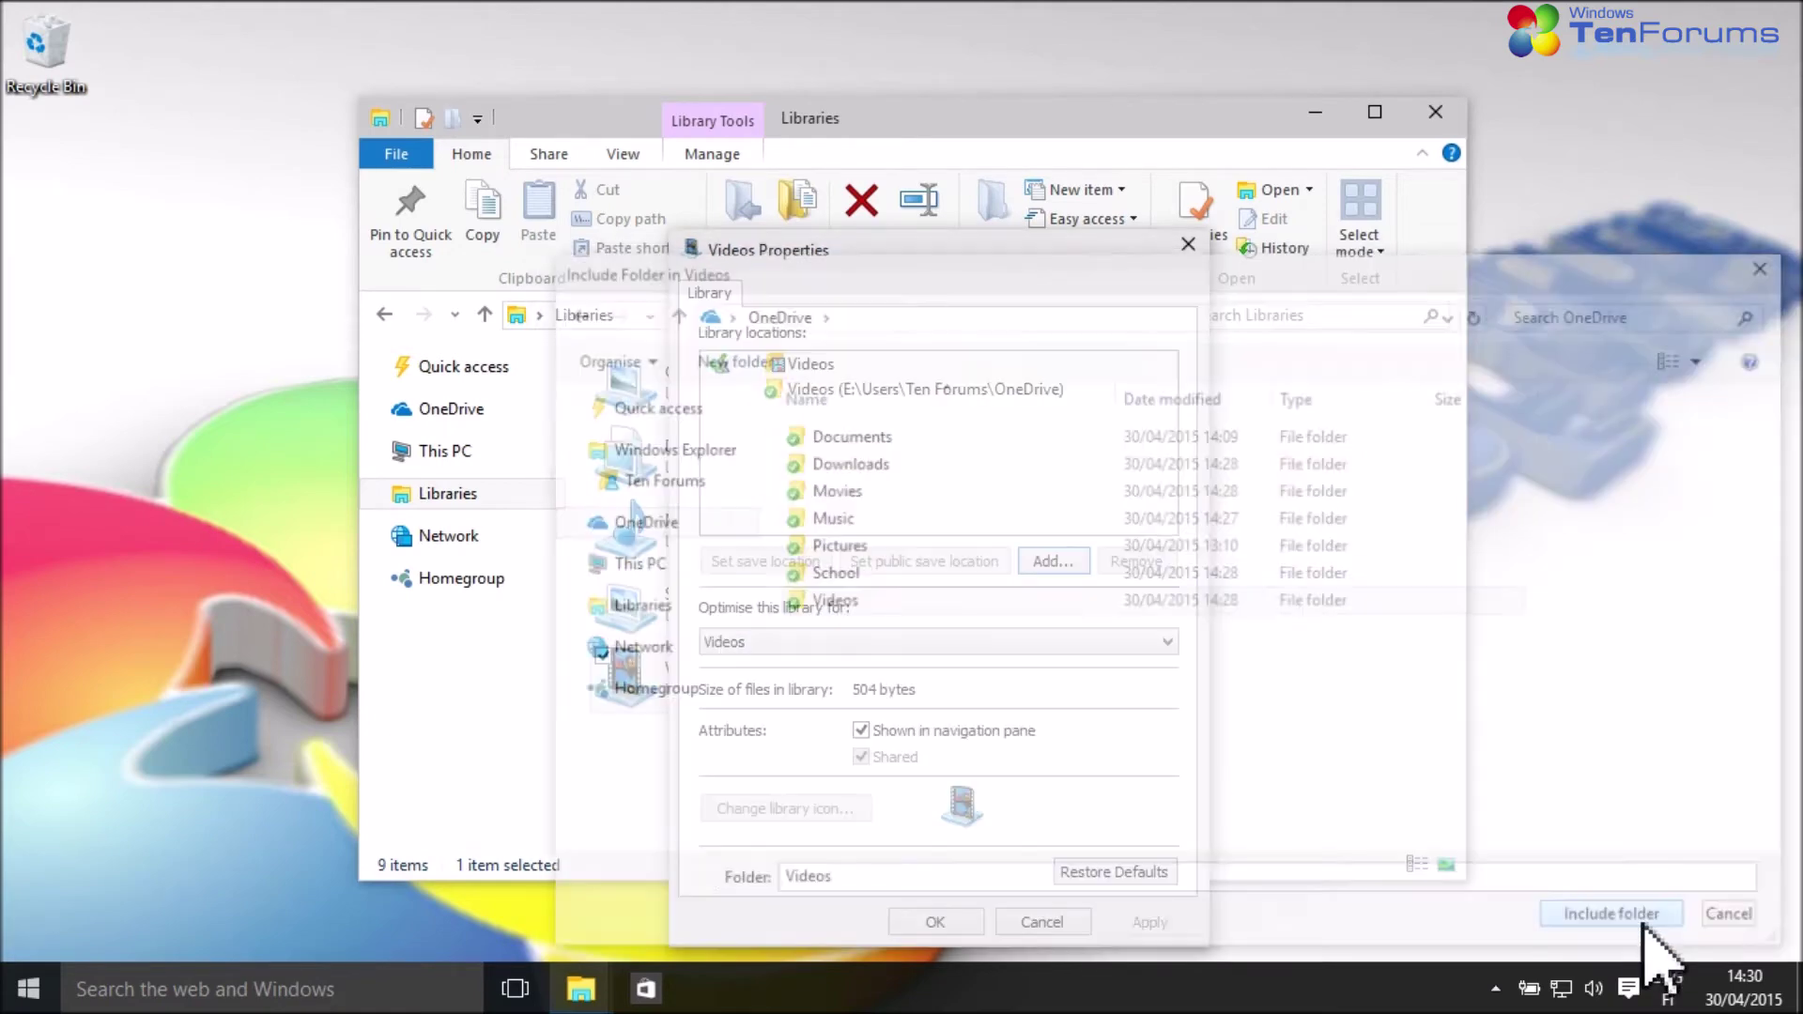
left_click(951, 919)
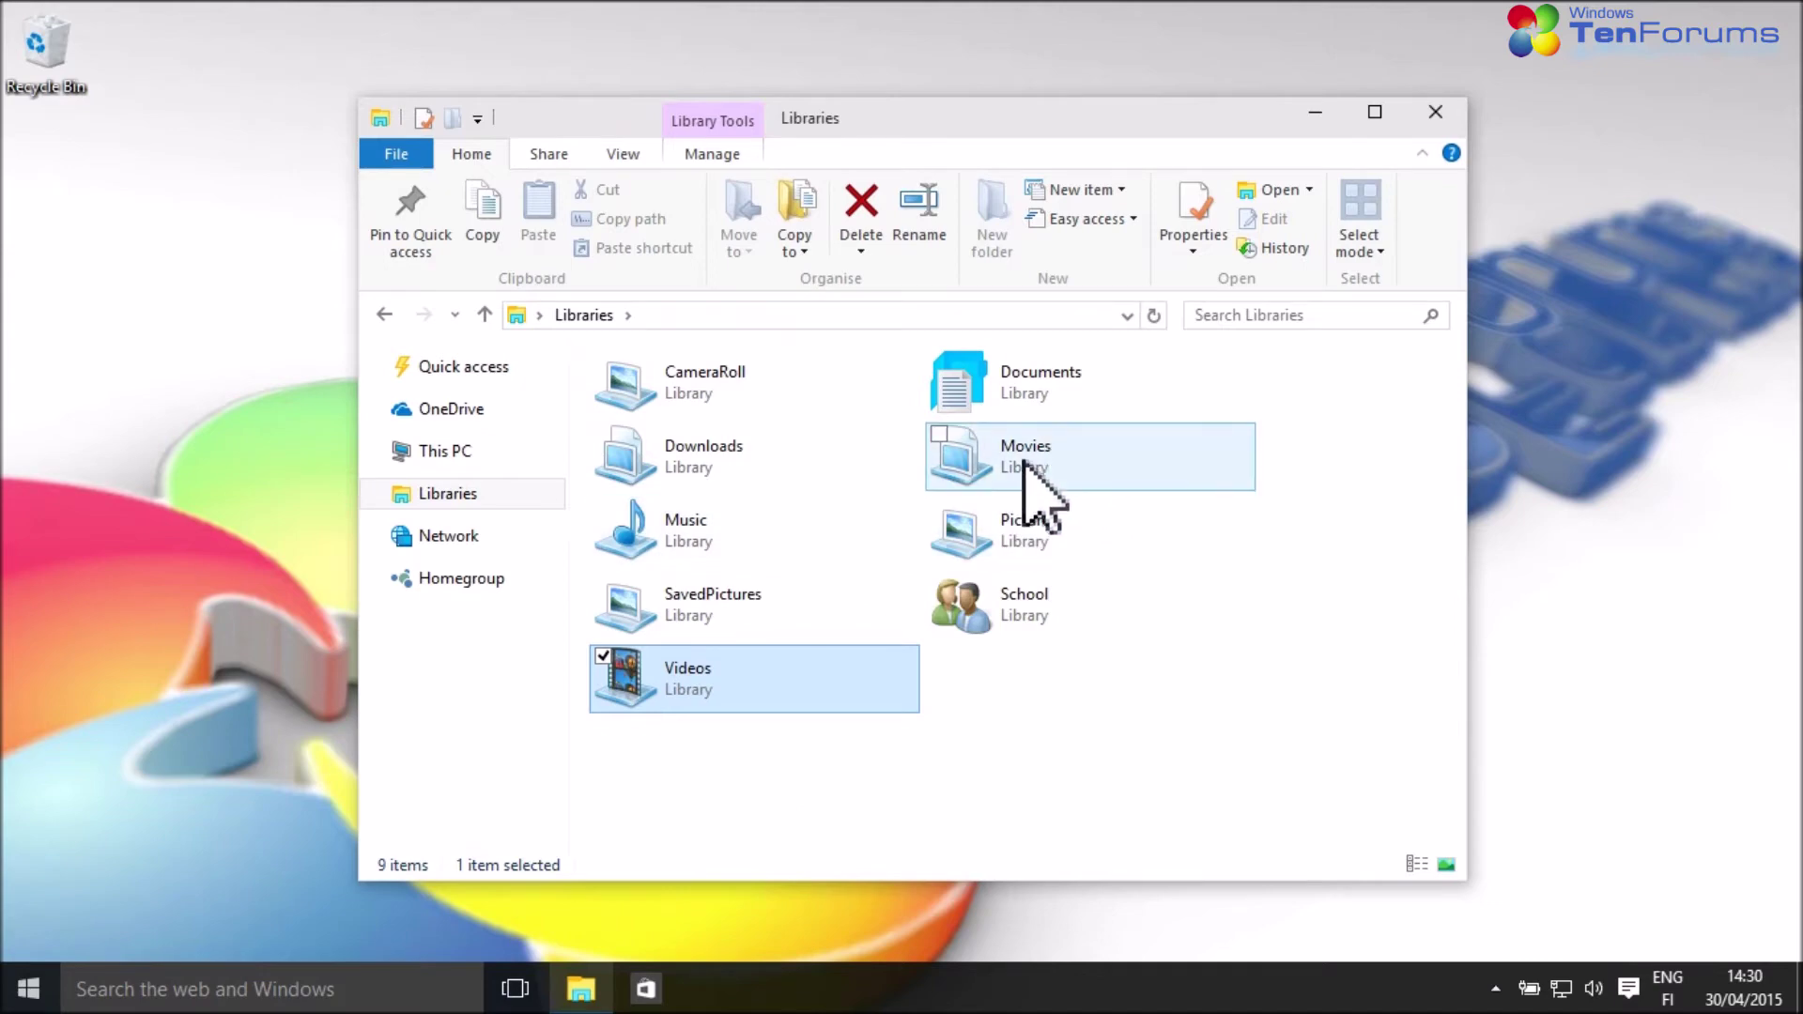
left_click(755, 751)
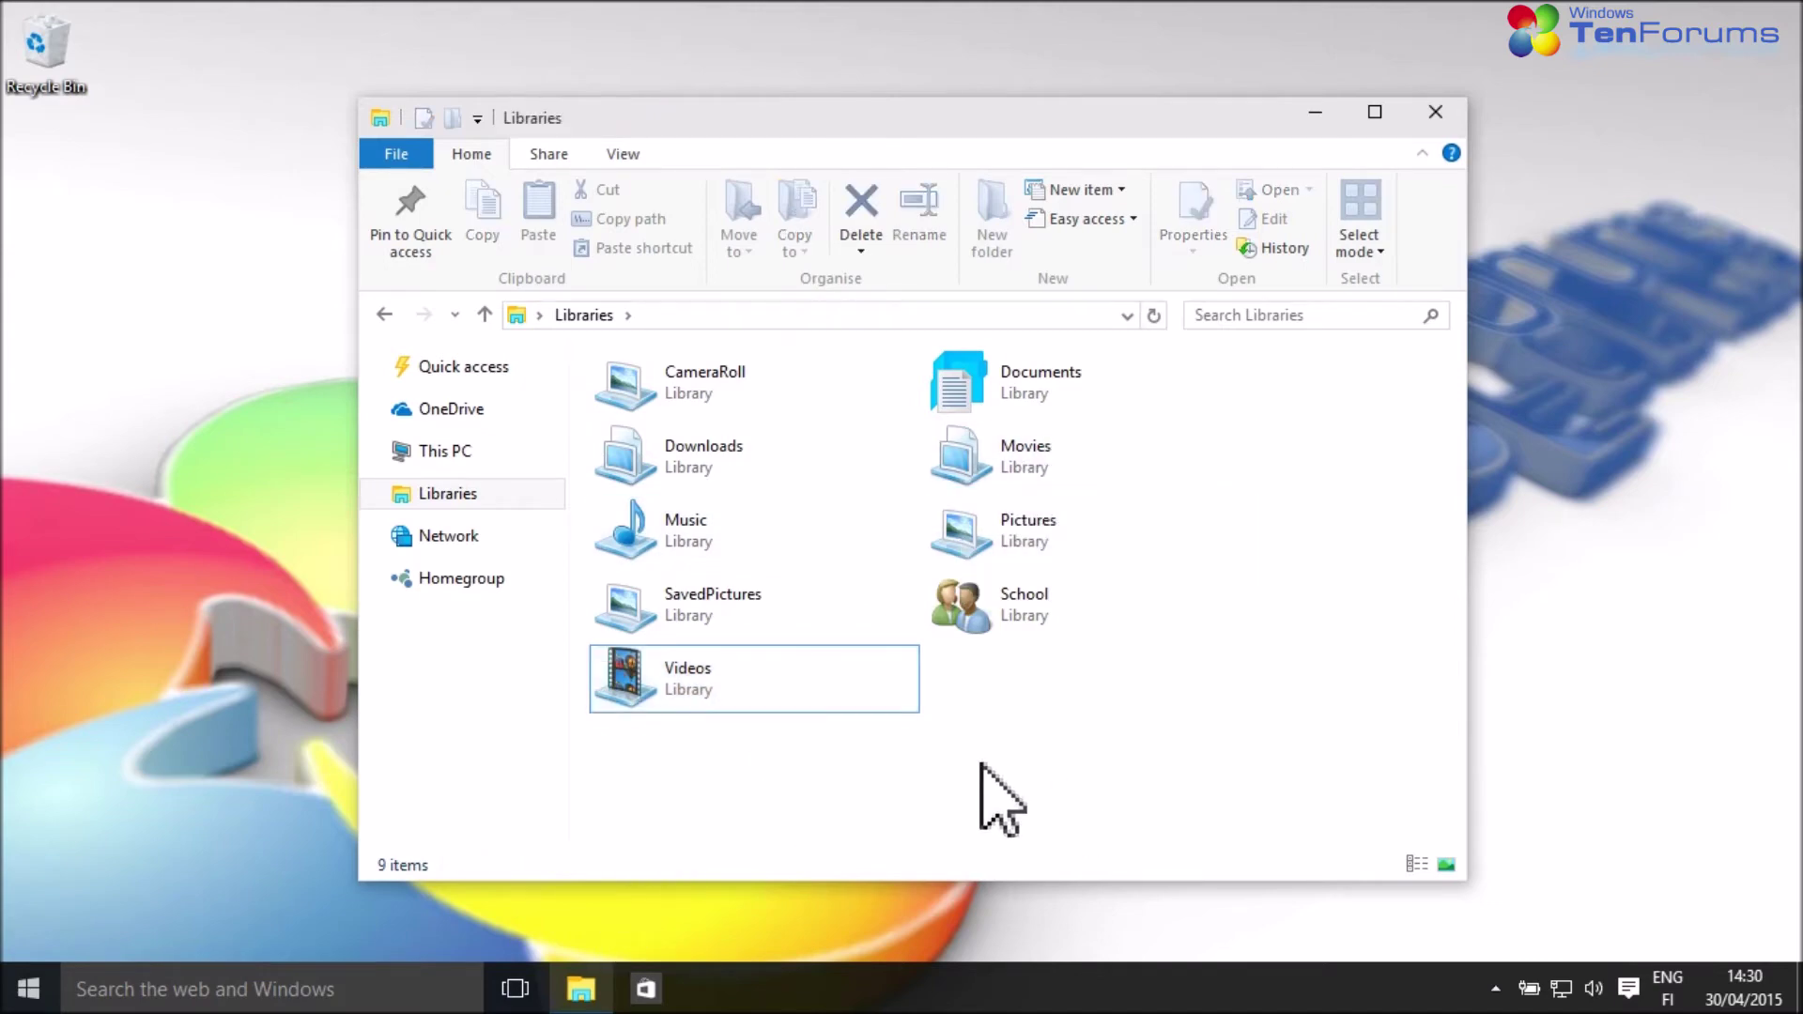
left_click(1446, 113)
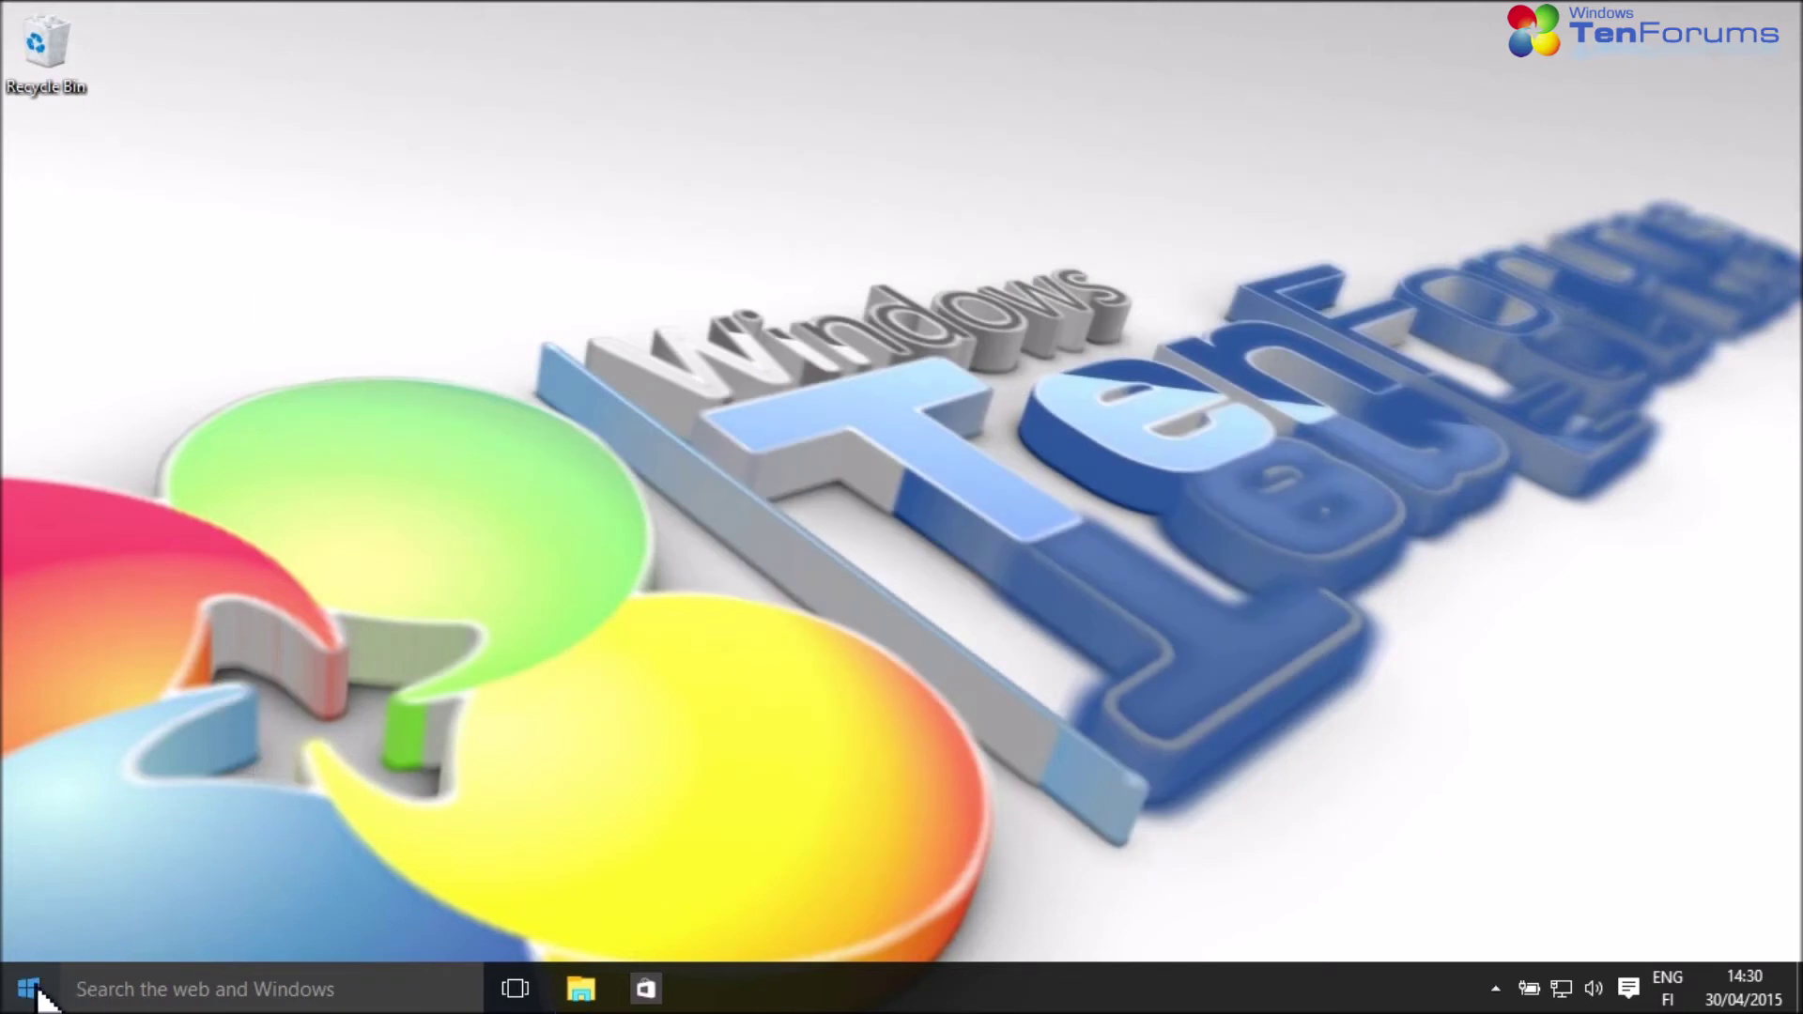
- Search 'Wor' from the taskbar and launch Word 2013
left_click(369, 994)
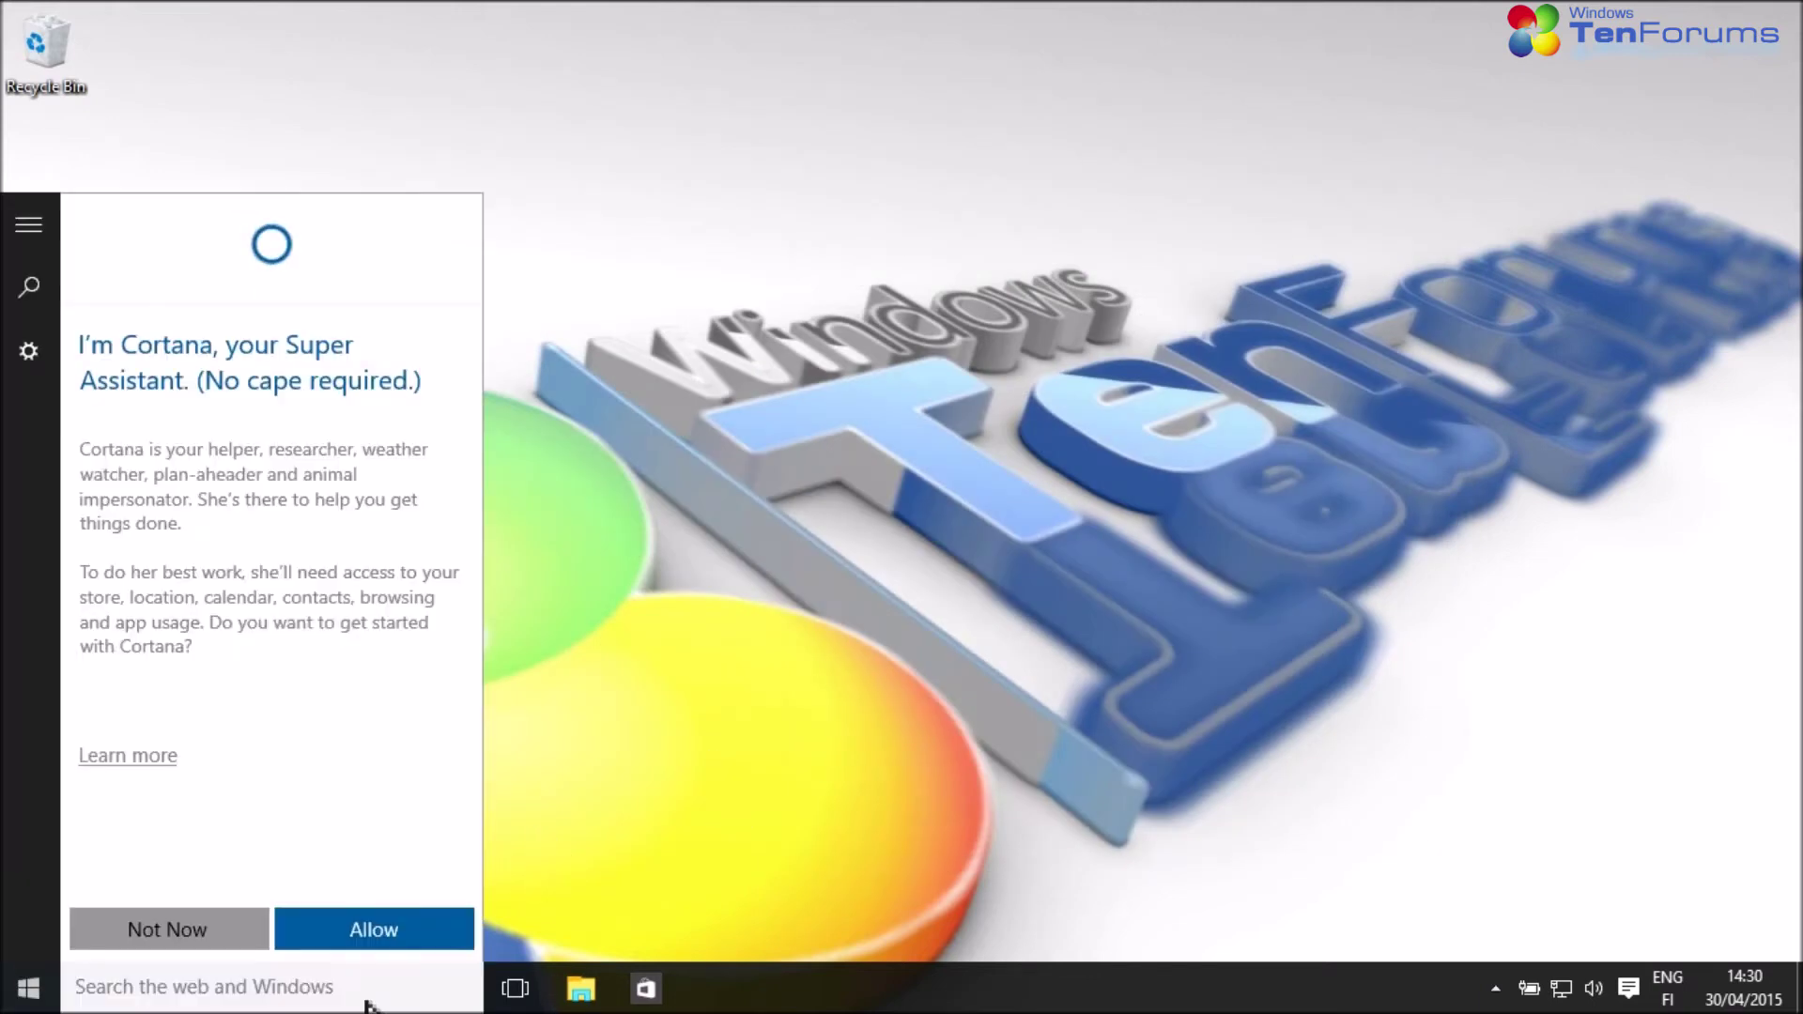
type("WordPad")
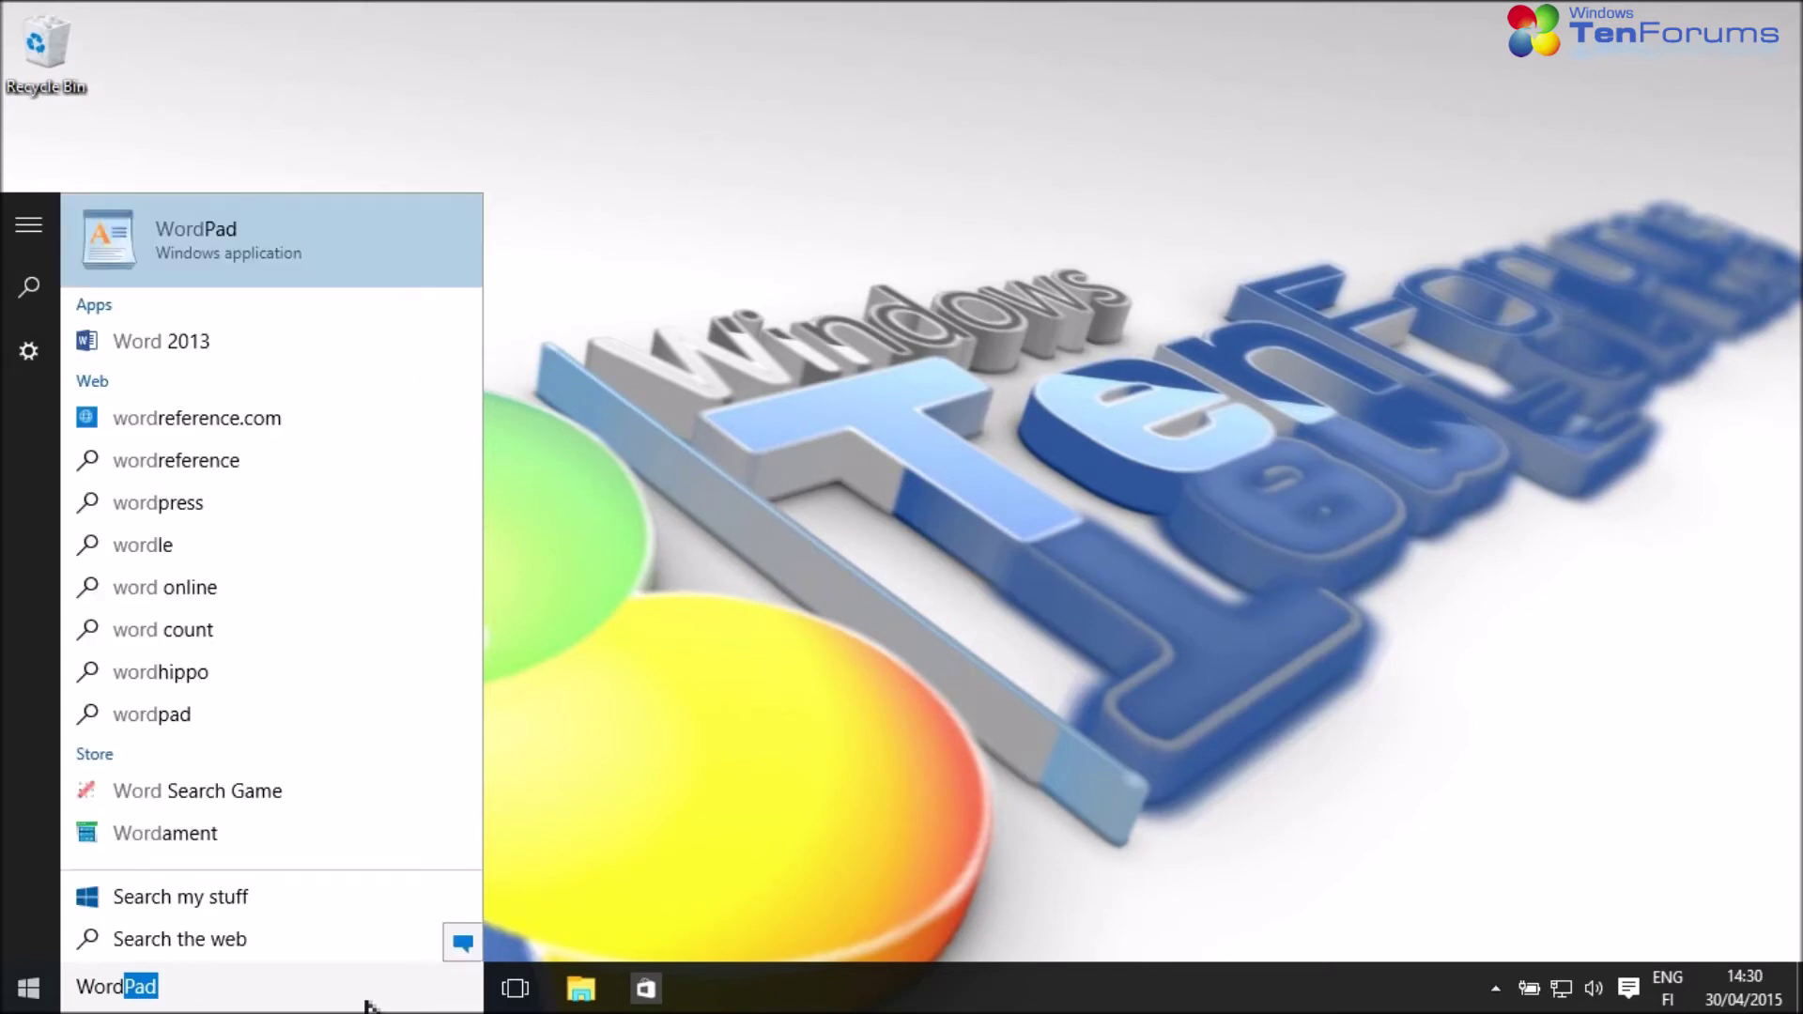
left_click(245, 342)
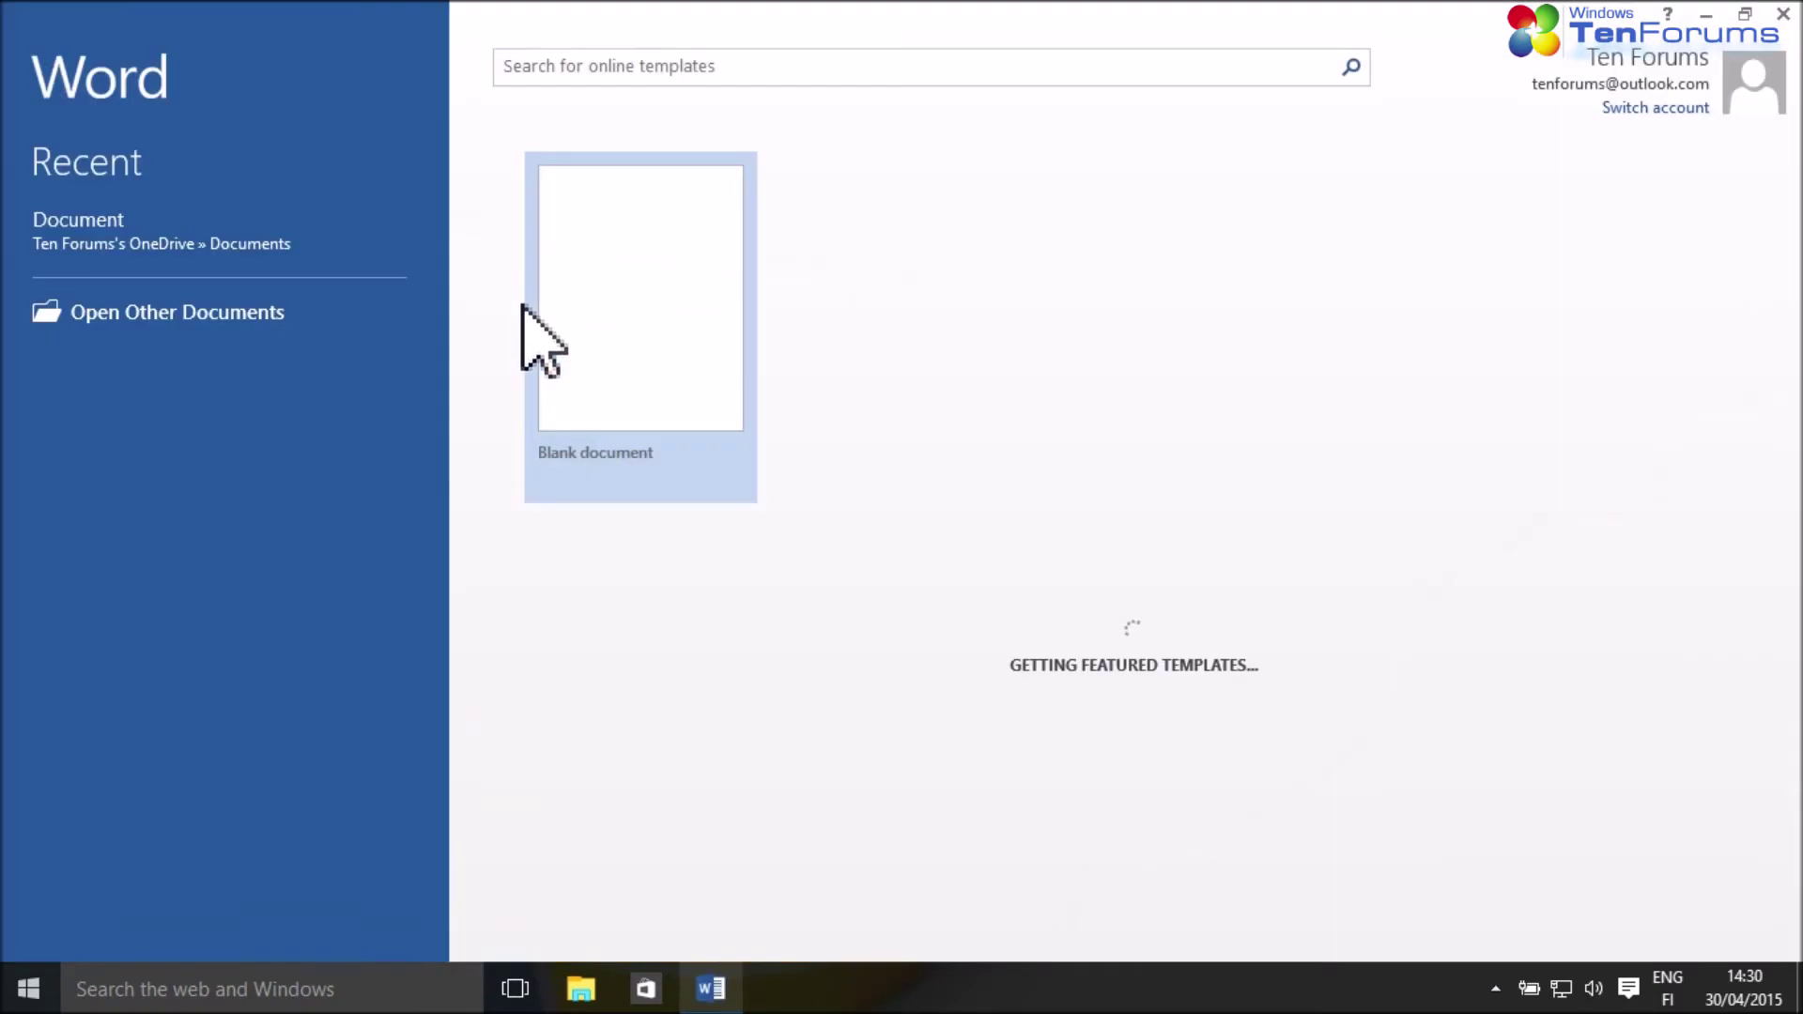
- Start a blank document at font size 36 and type 'When you save any file, save it to Libraries…'
left_click(599, 320)
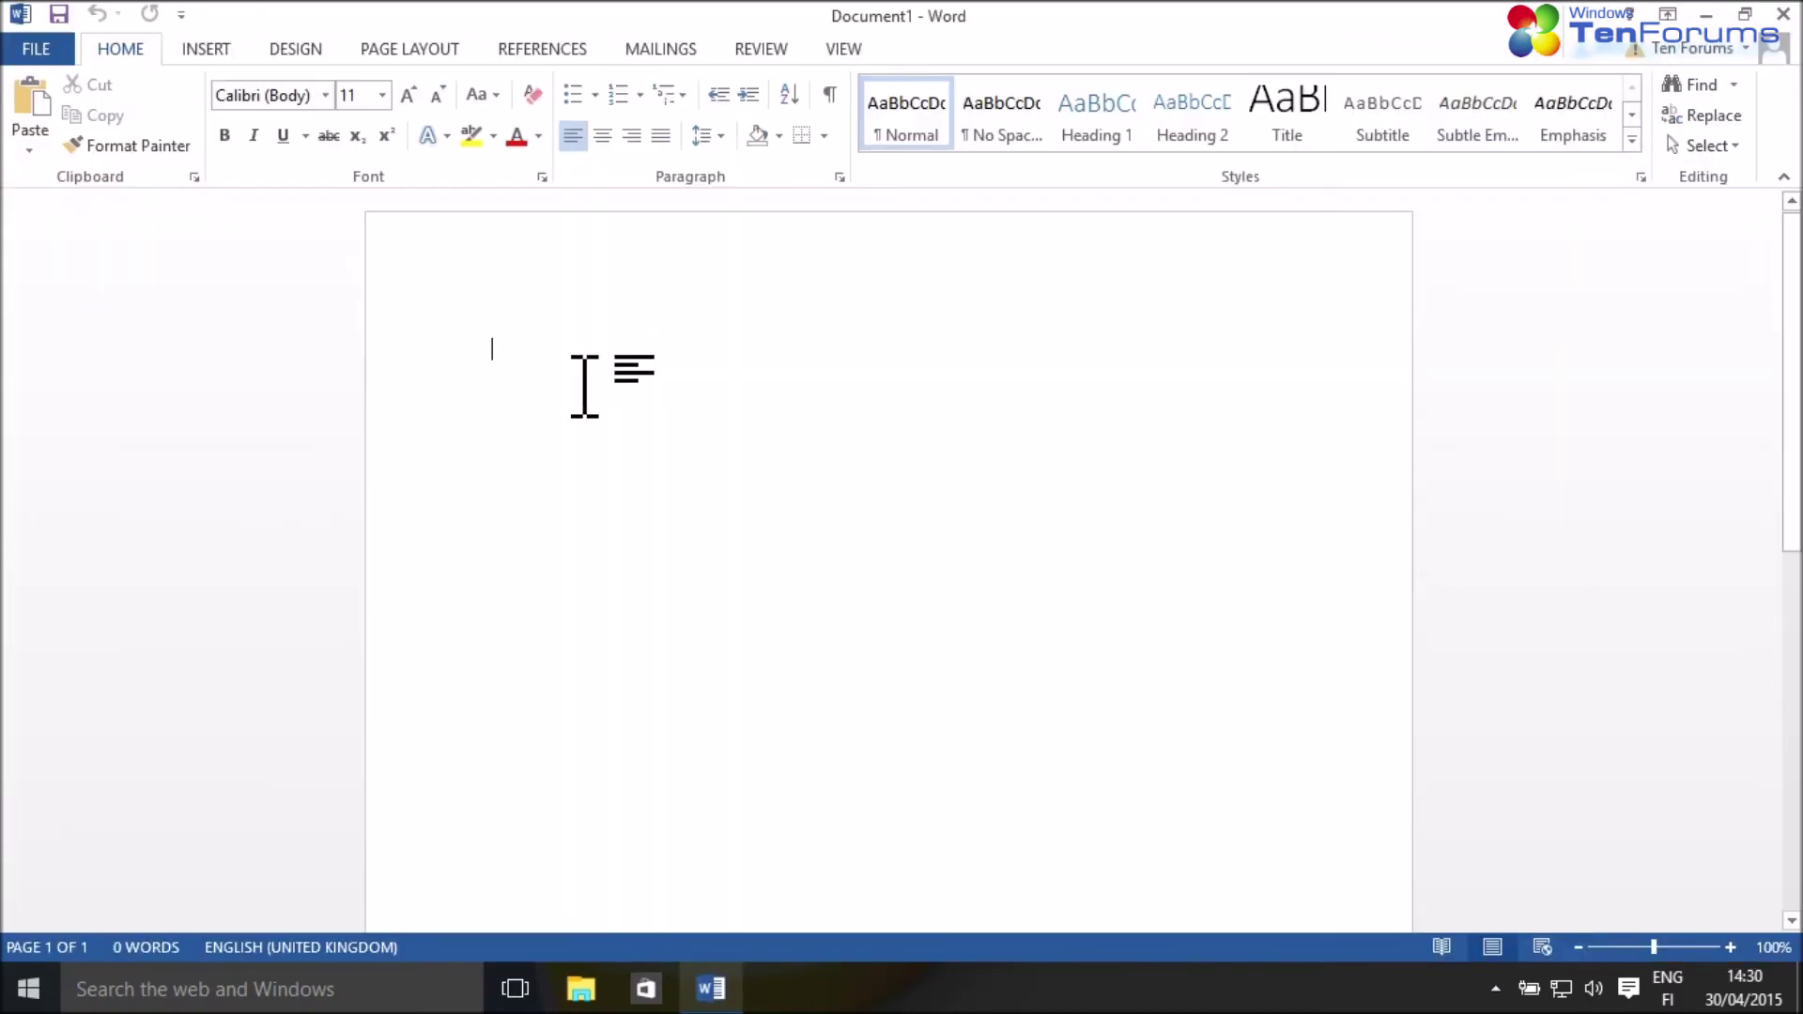
left_click(382, 96)
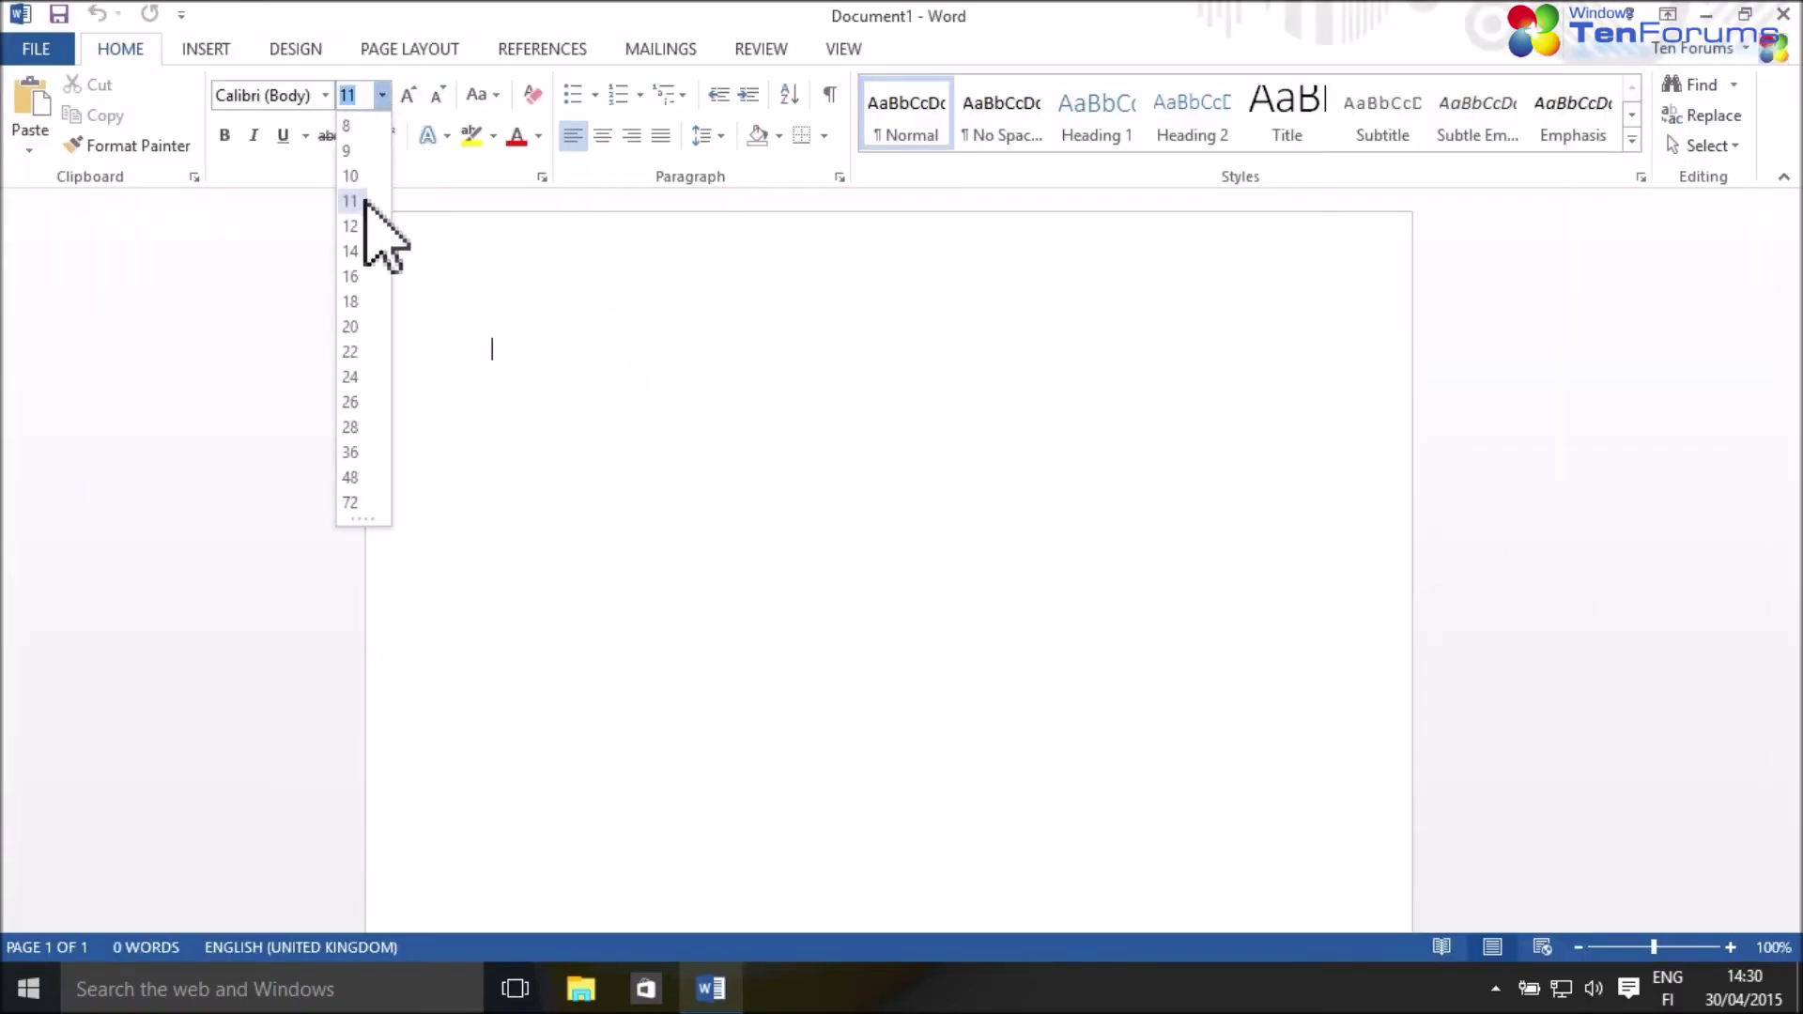
left_click(352, 455)
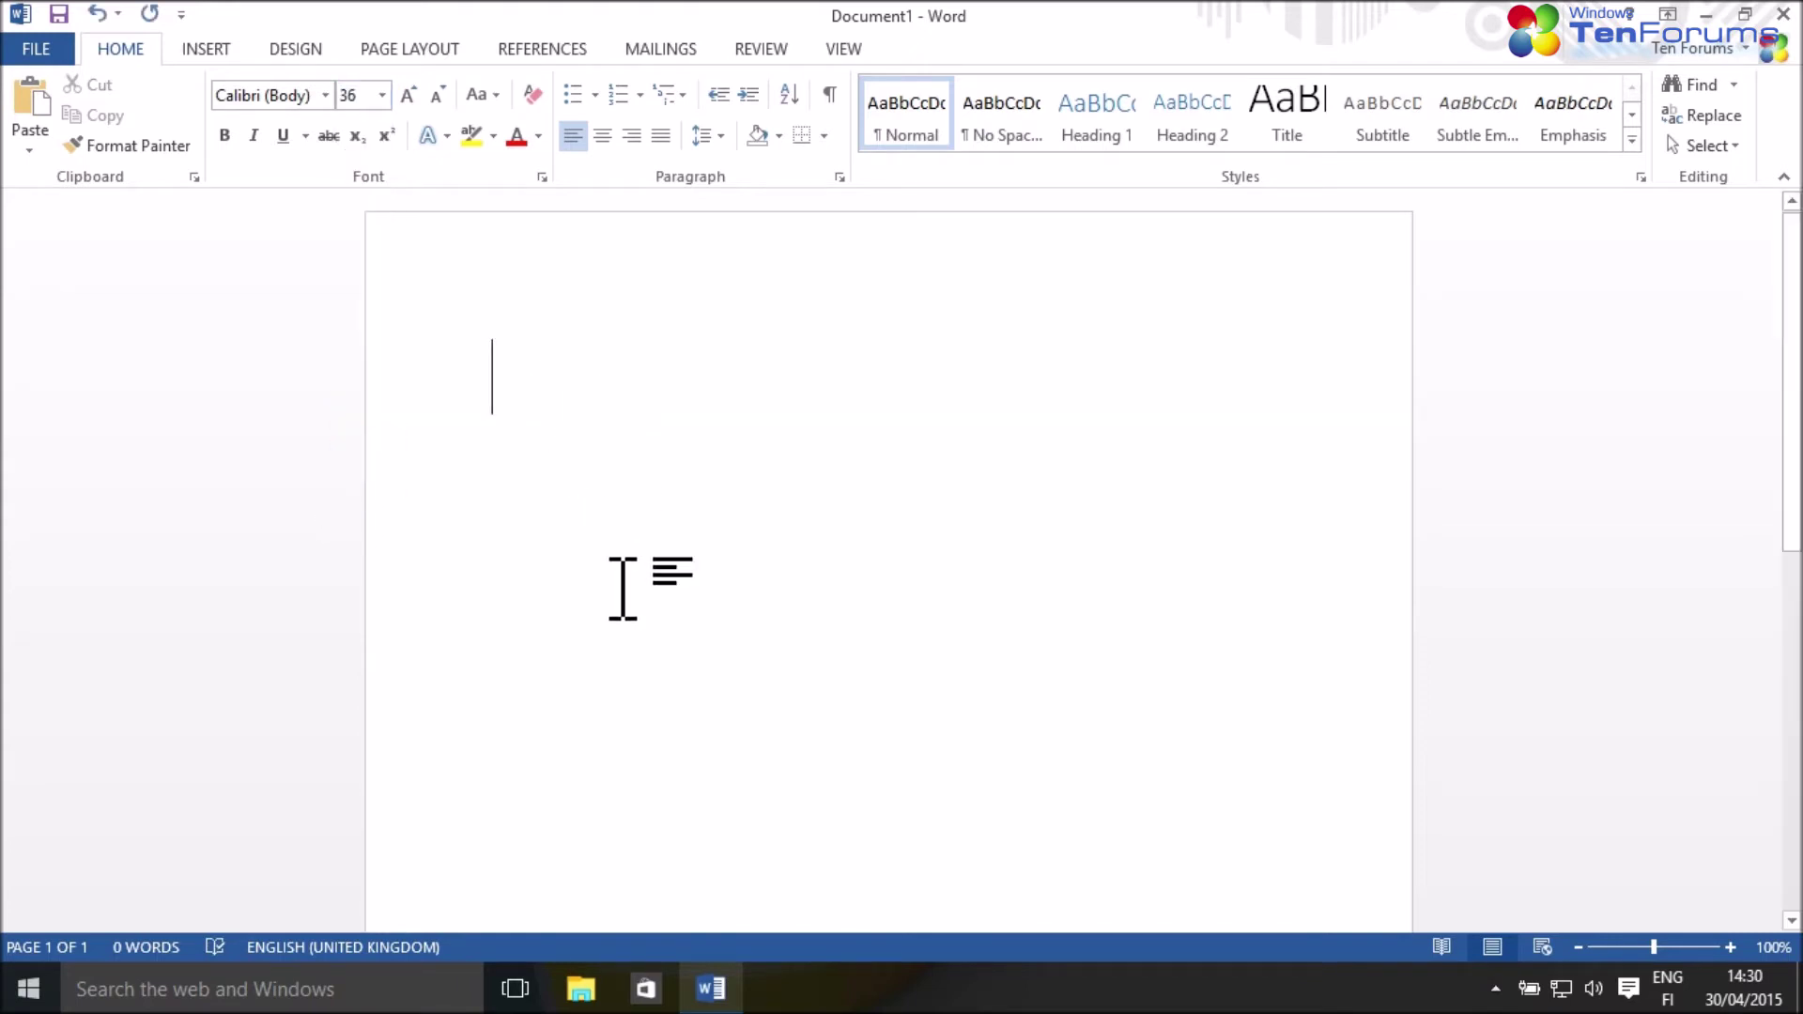
type("When ")
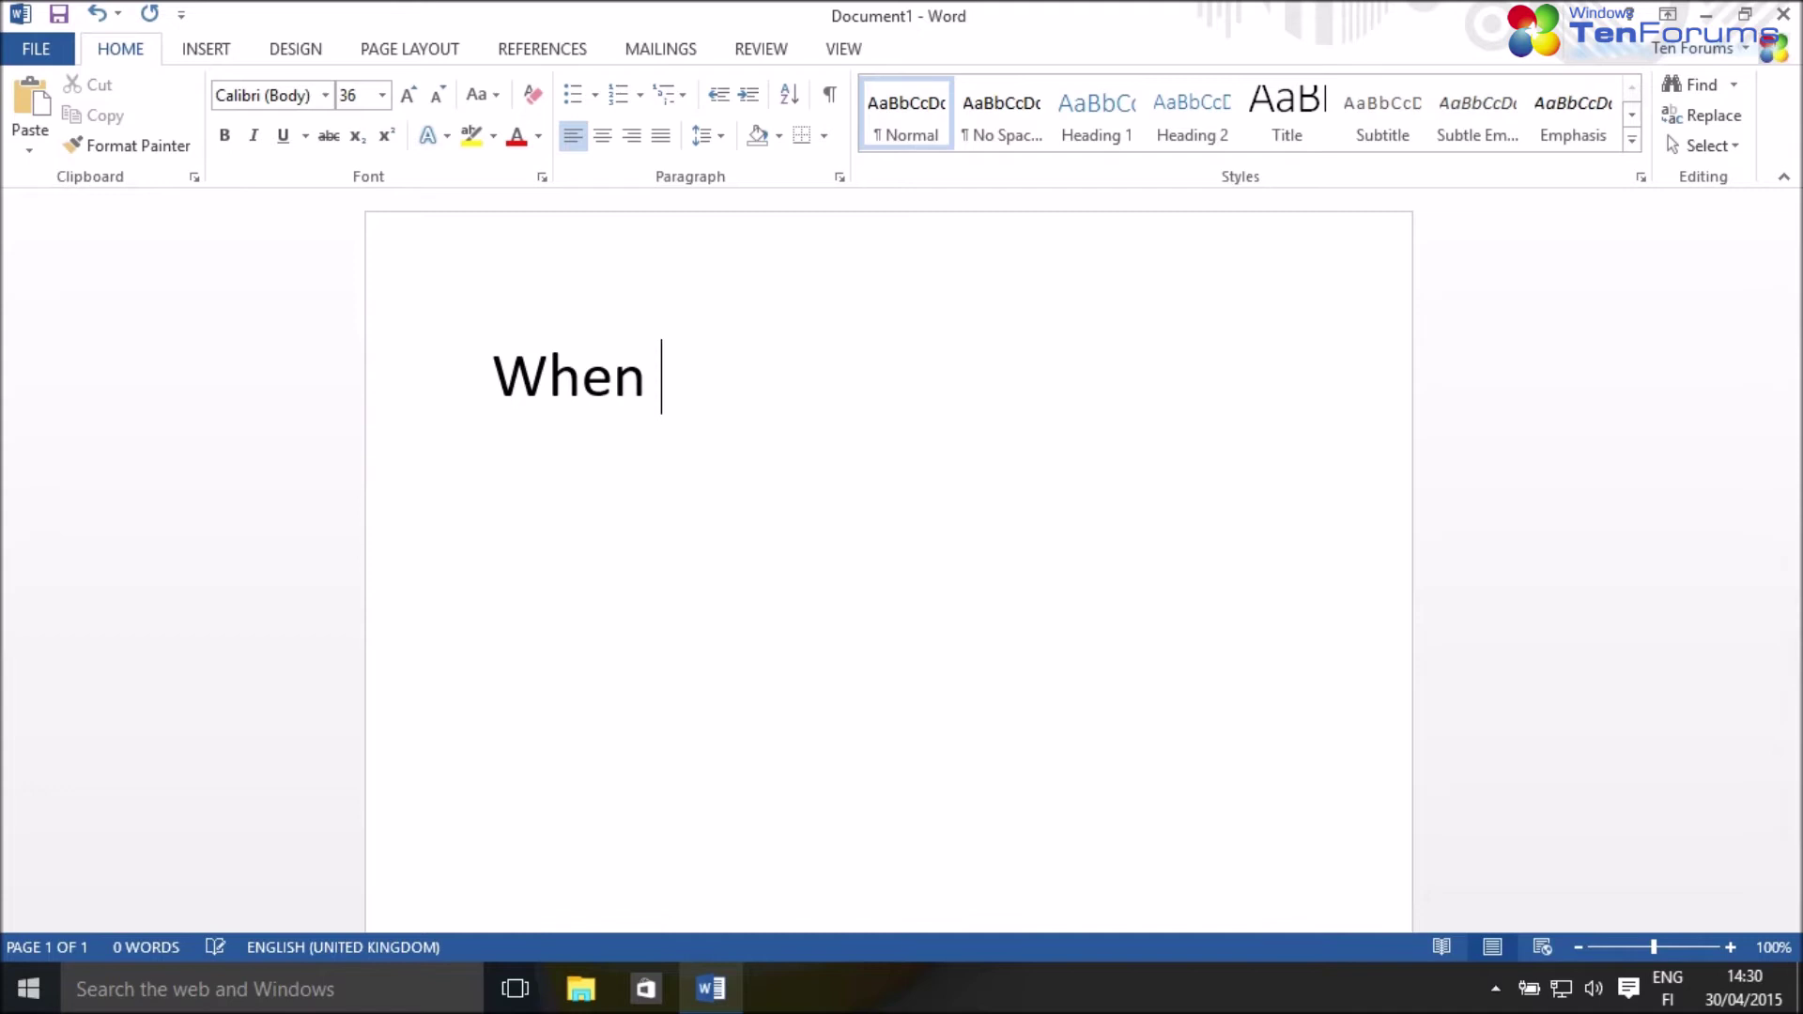
type("you save any ")
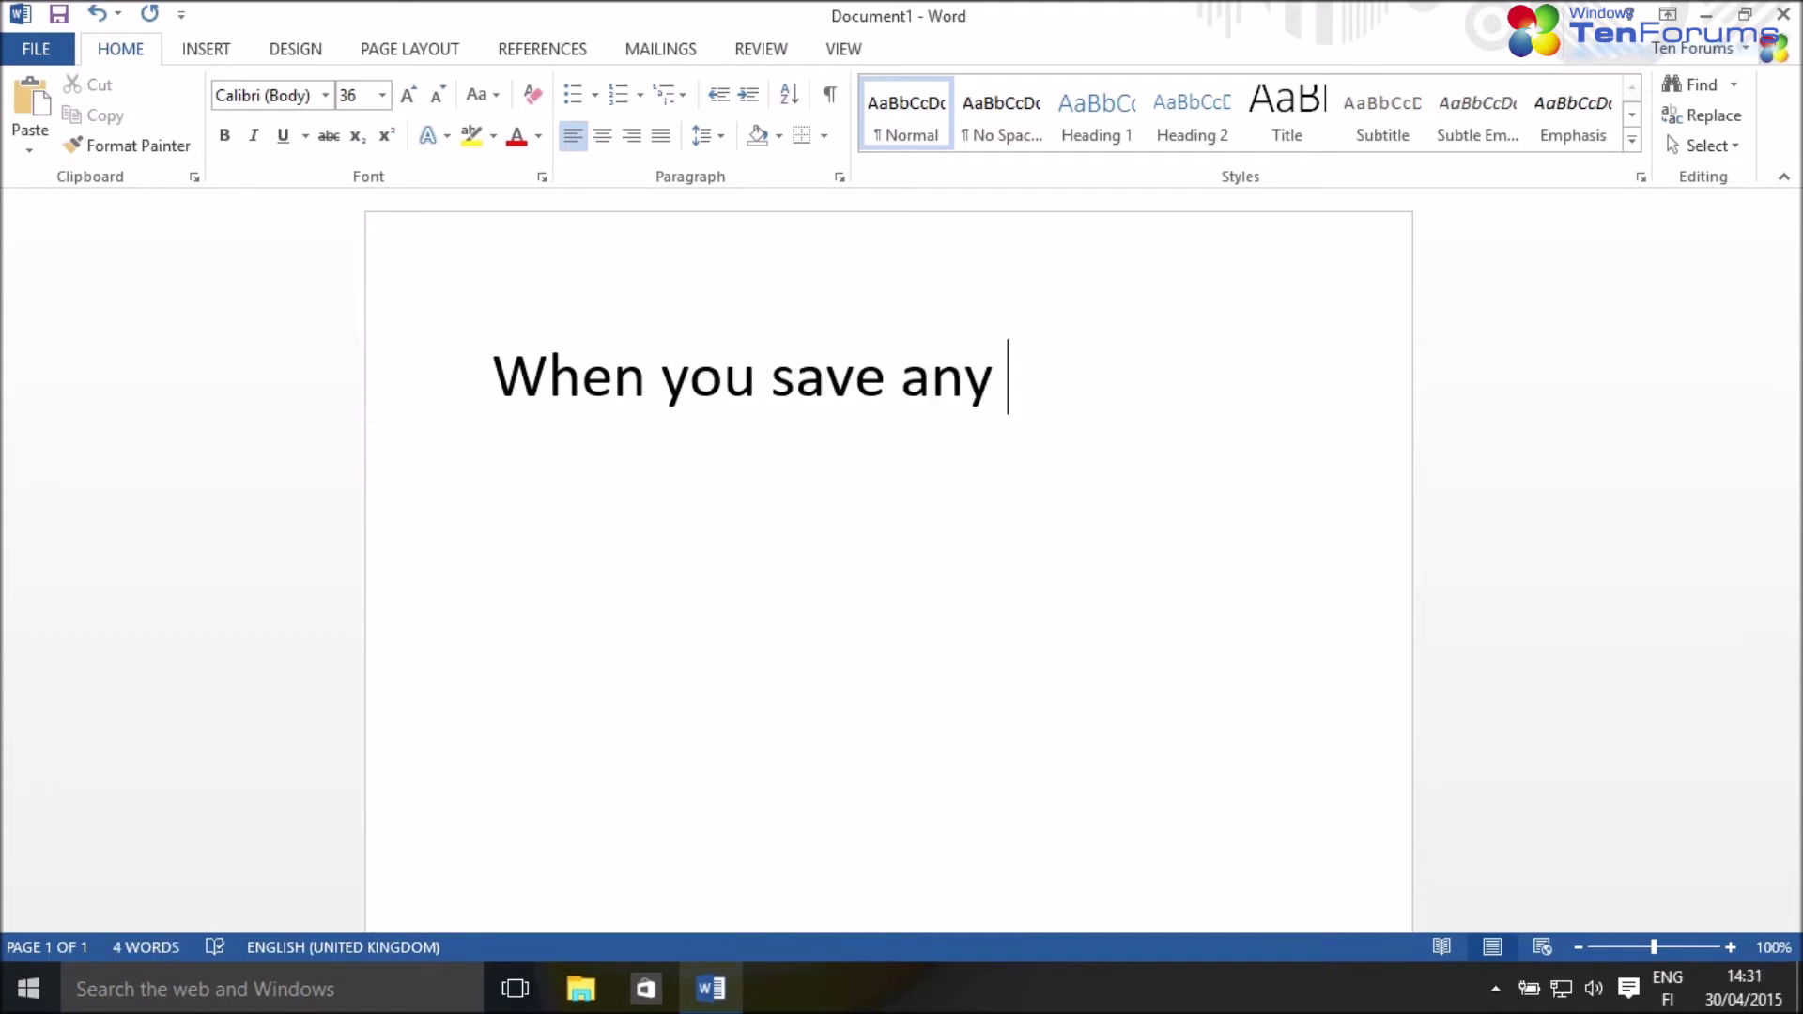
type("file")
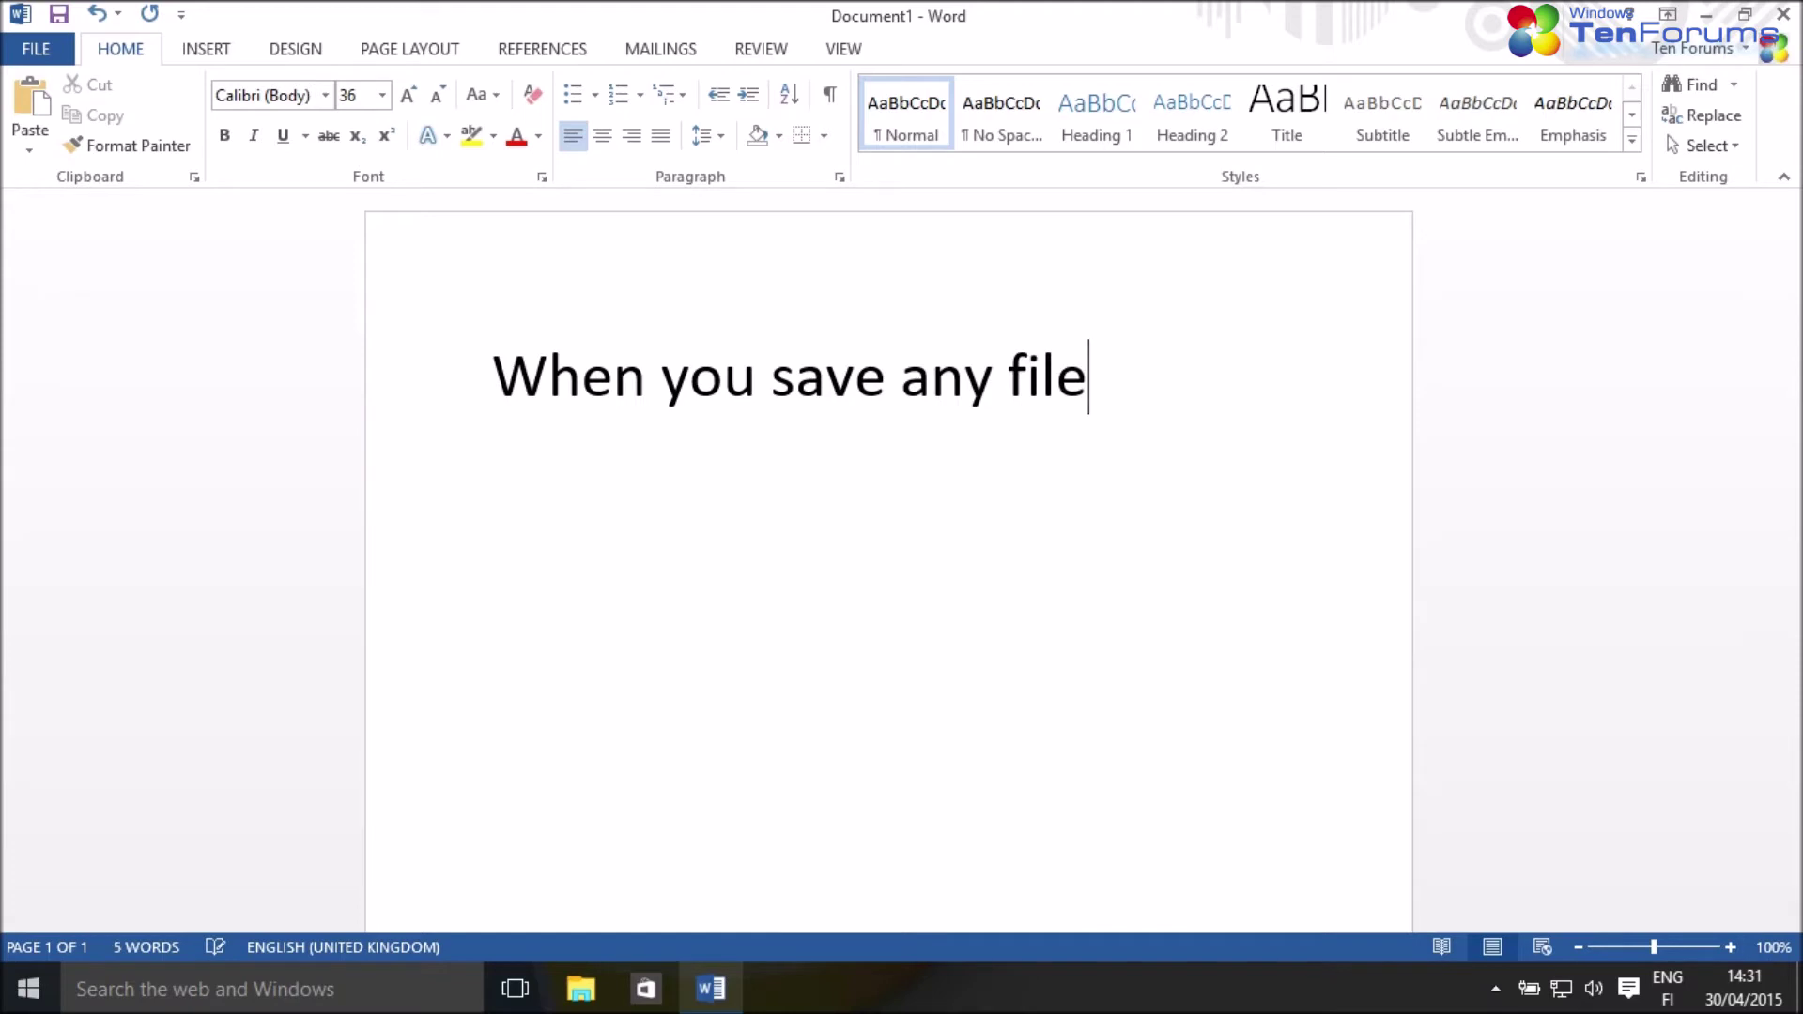
type(", save it ")
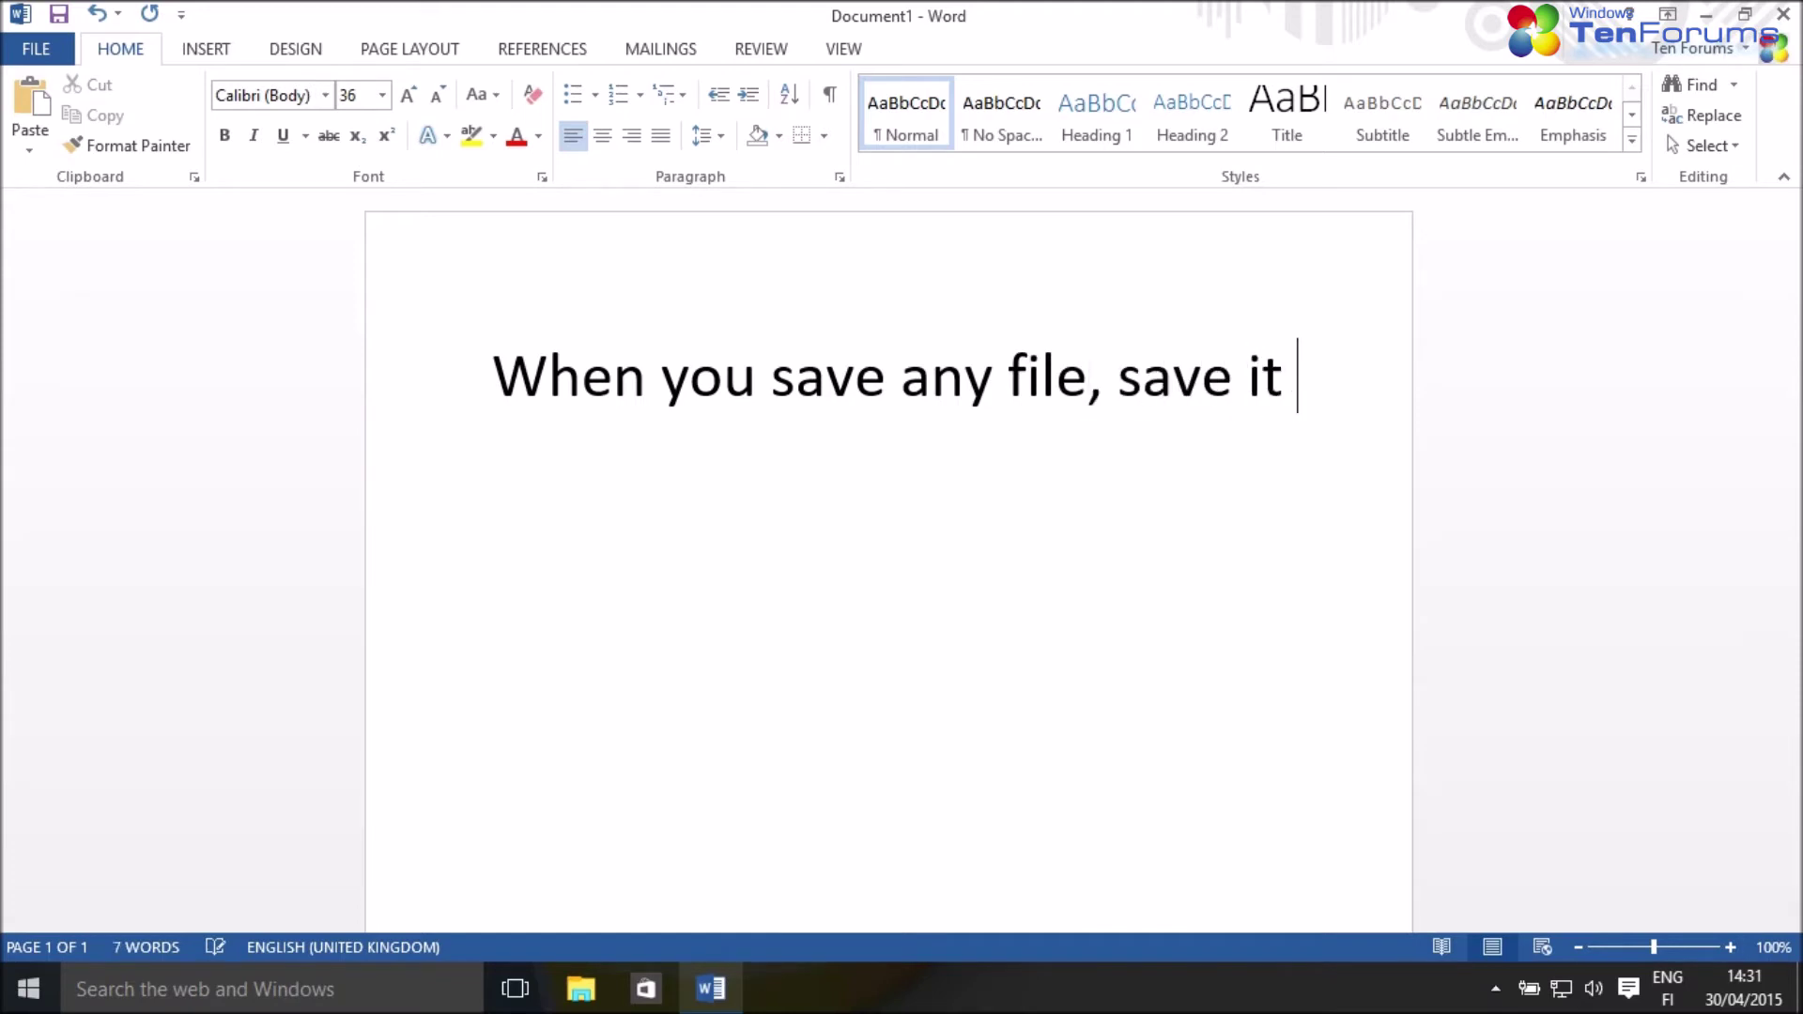
type("to L")
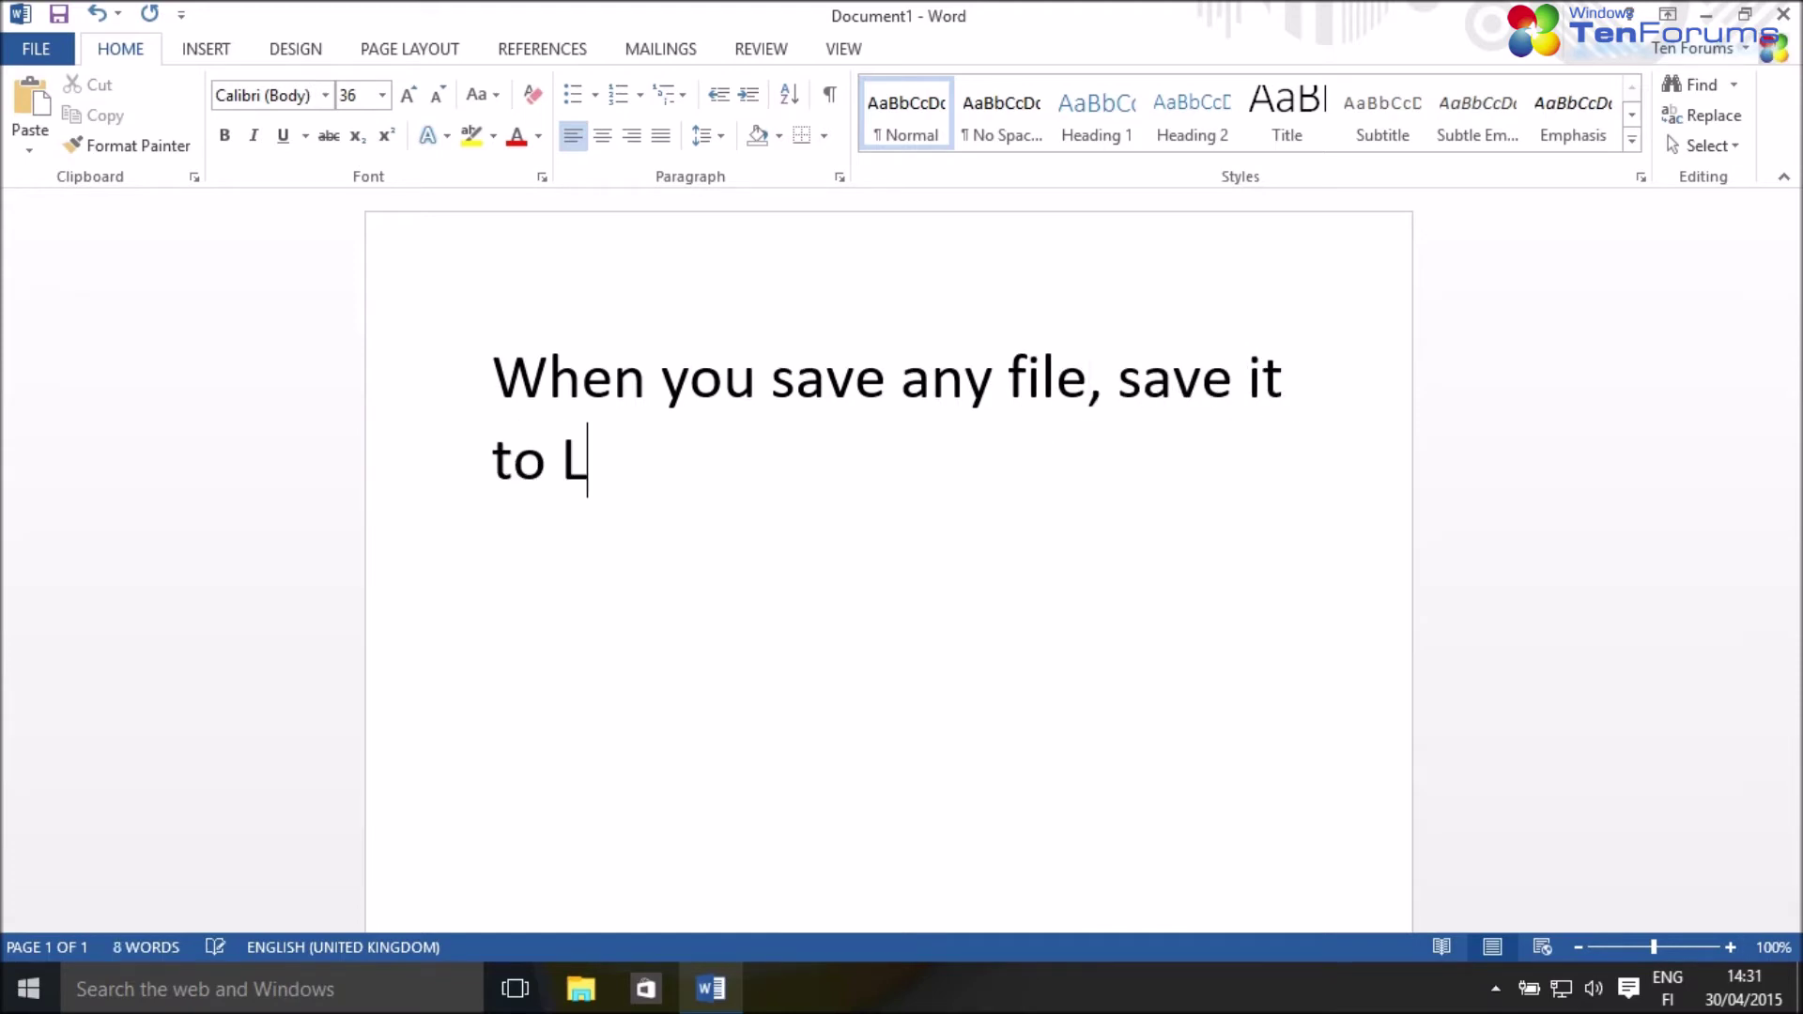
type("ibraries")
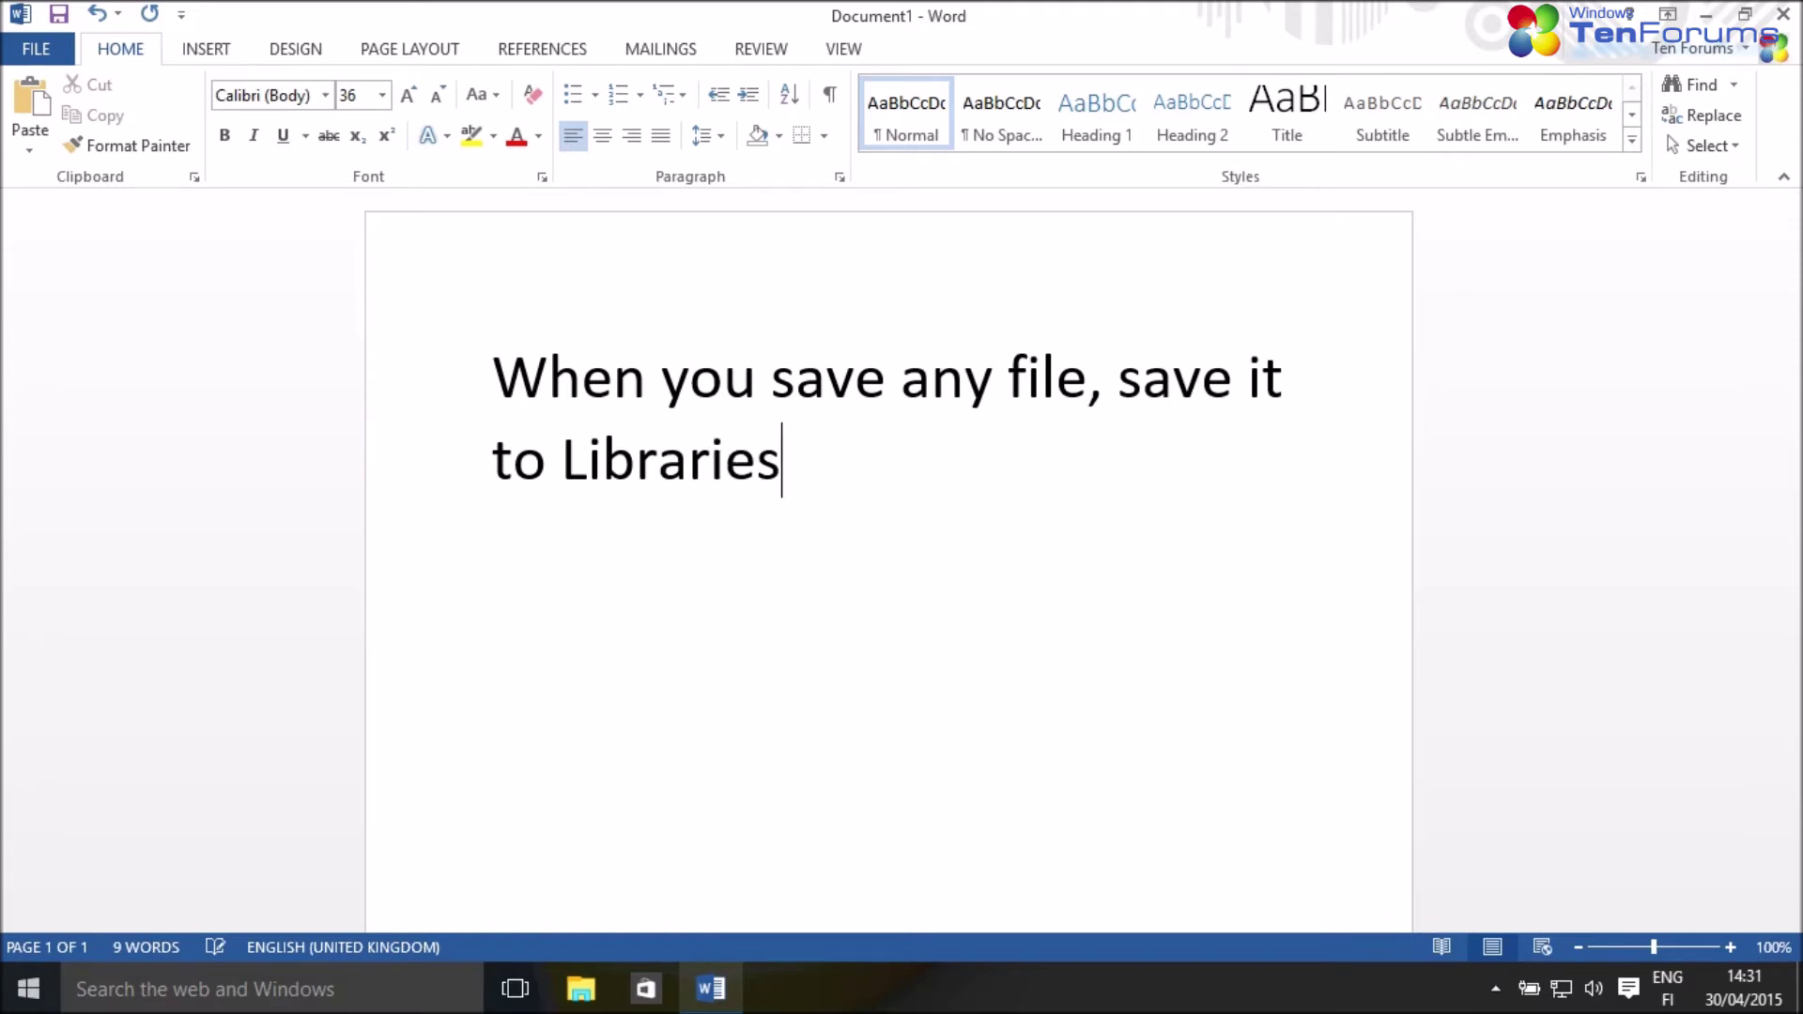
type(". For instance")
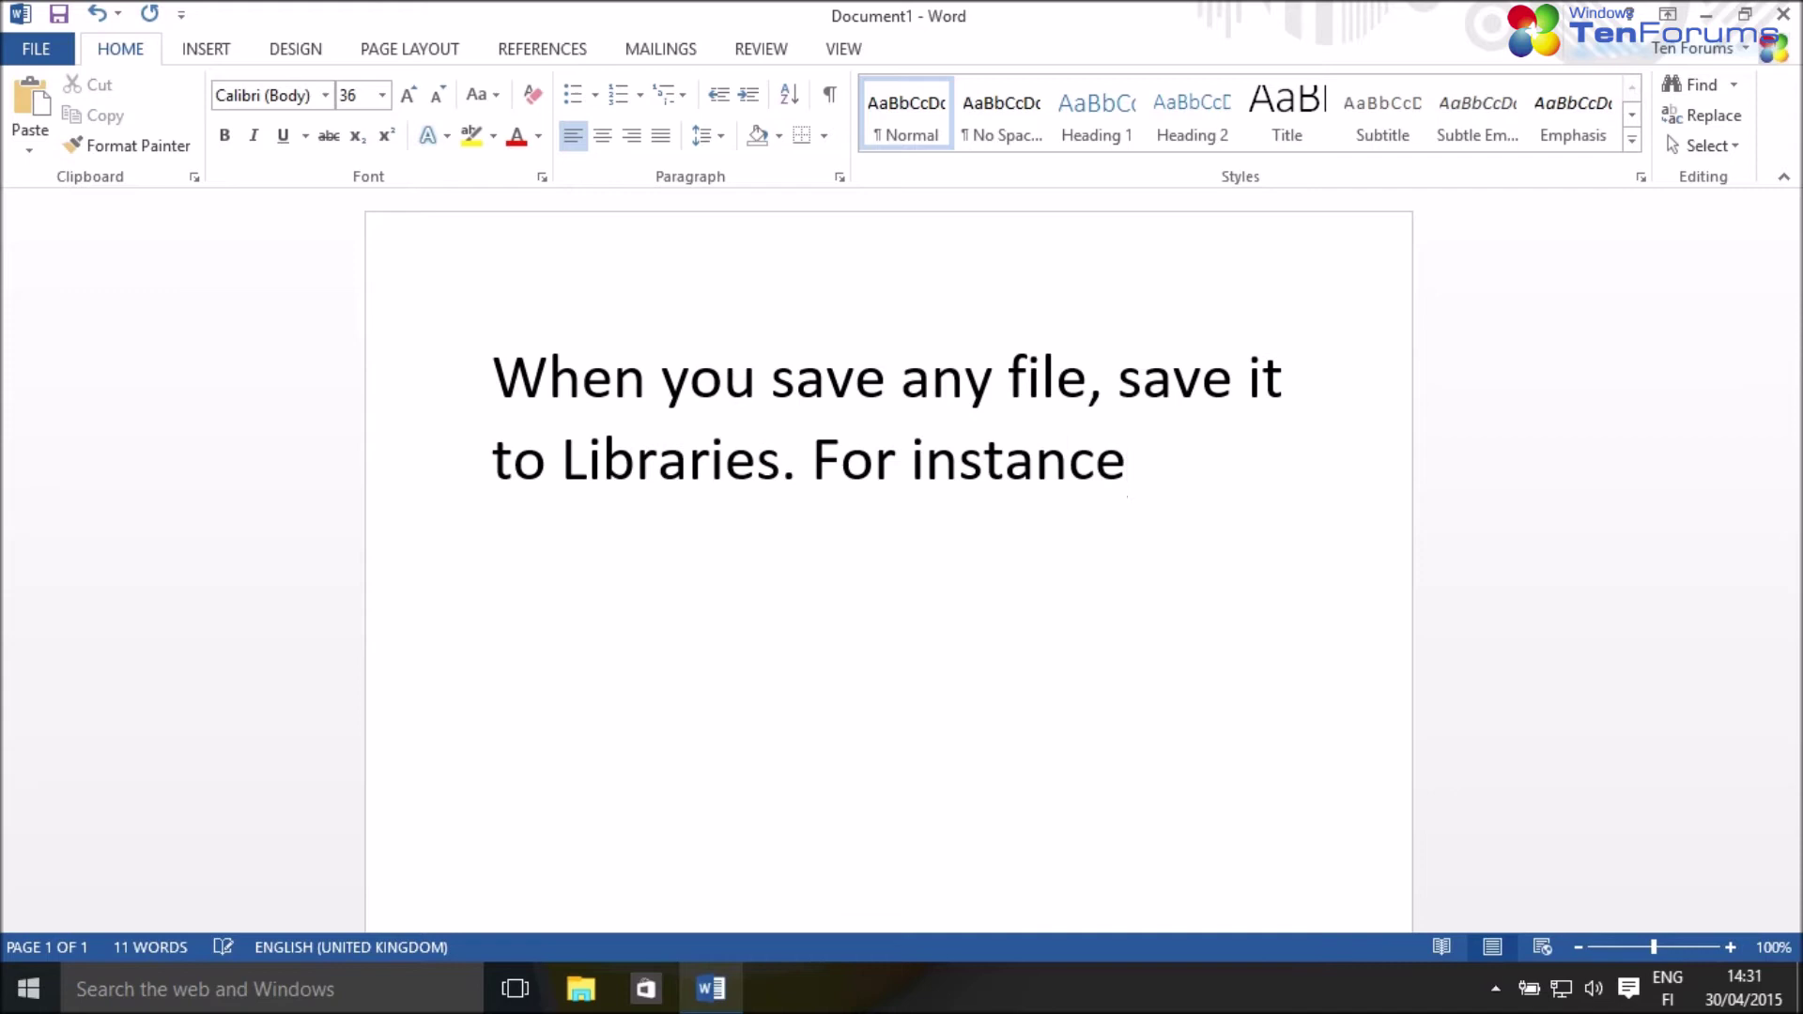
type(" save ")
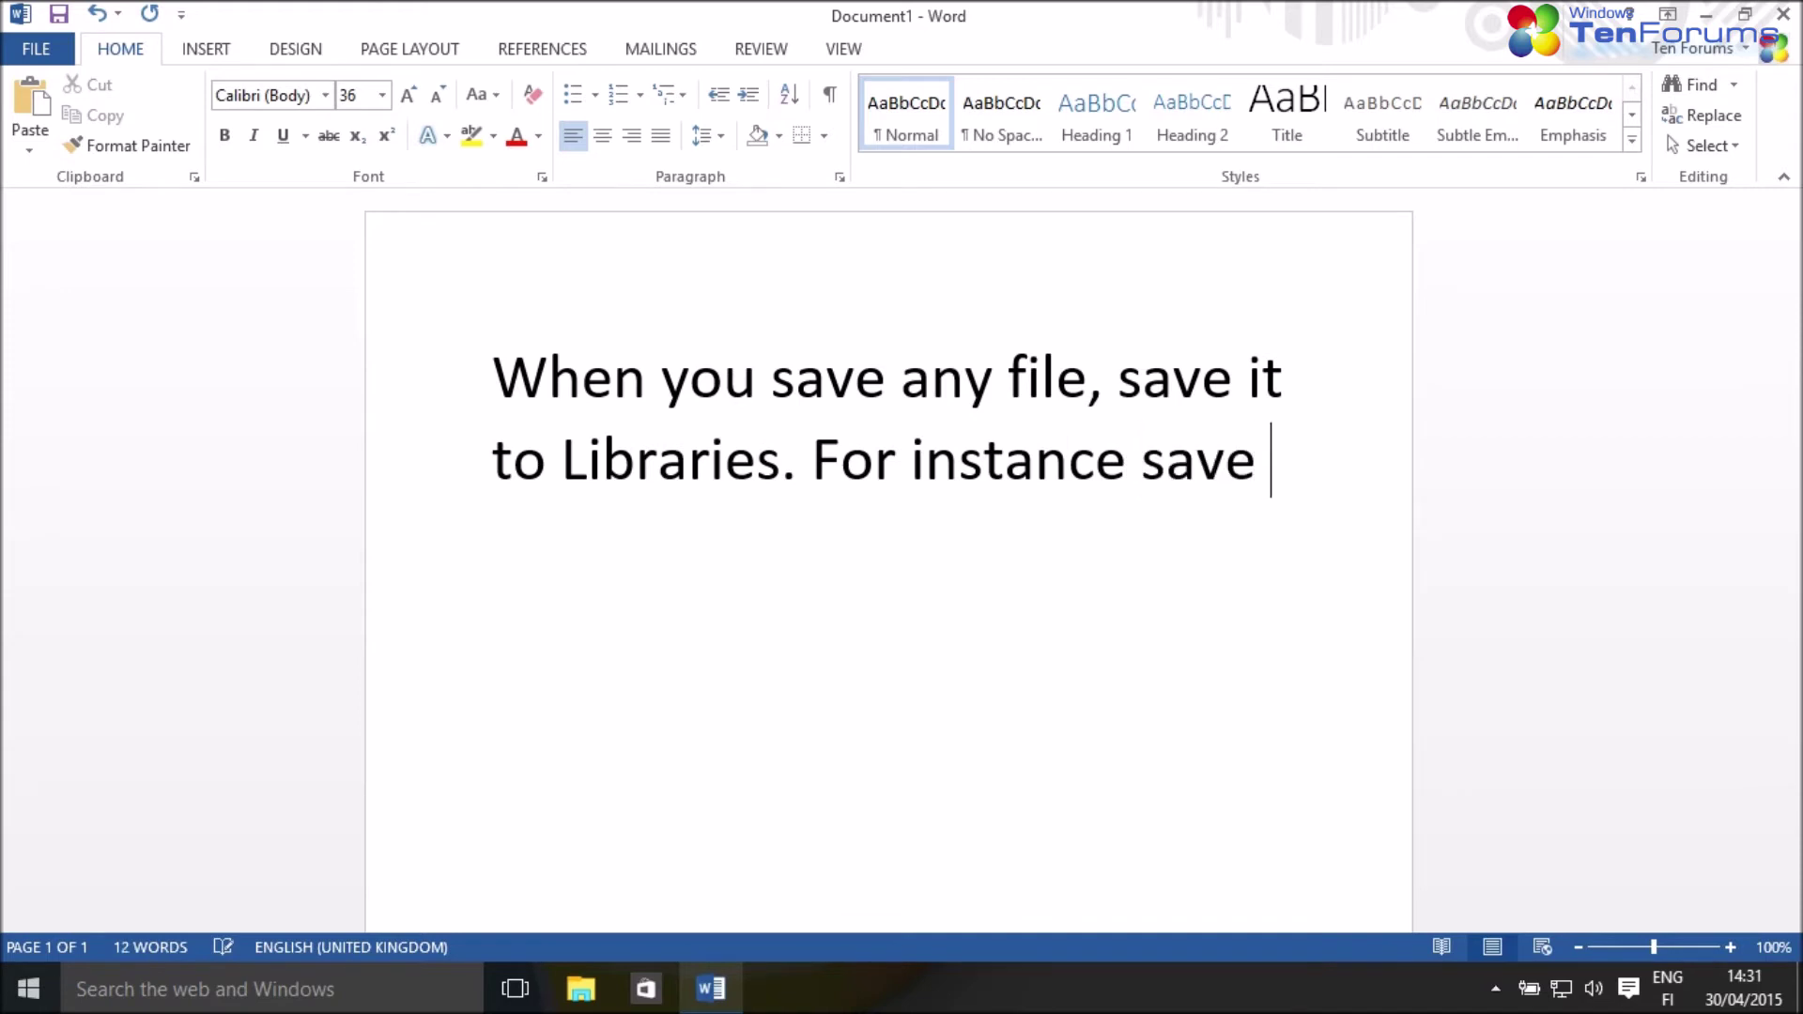
type("this text")
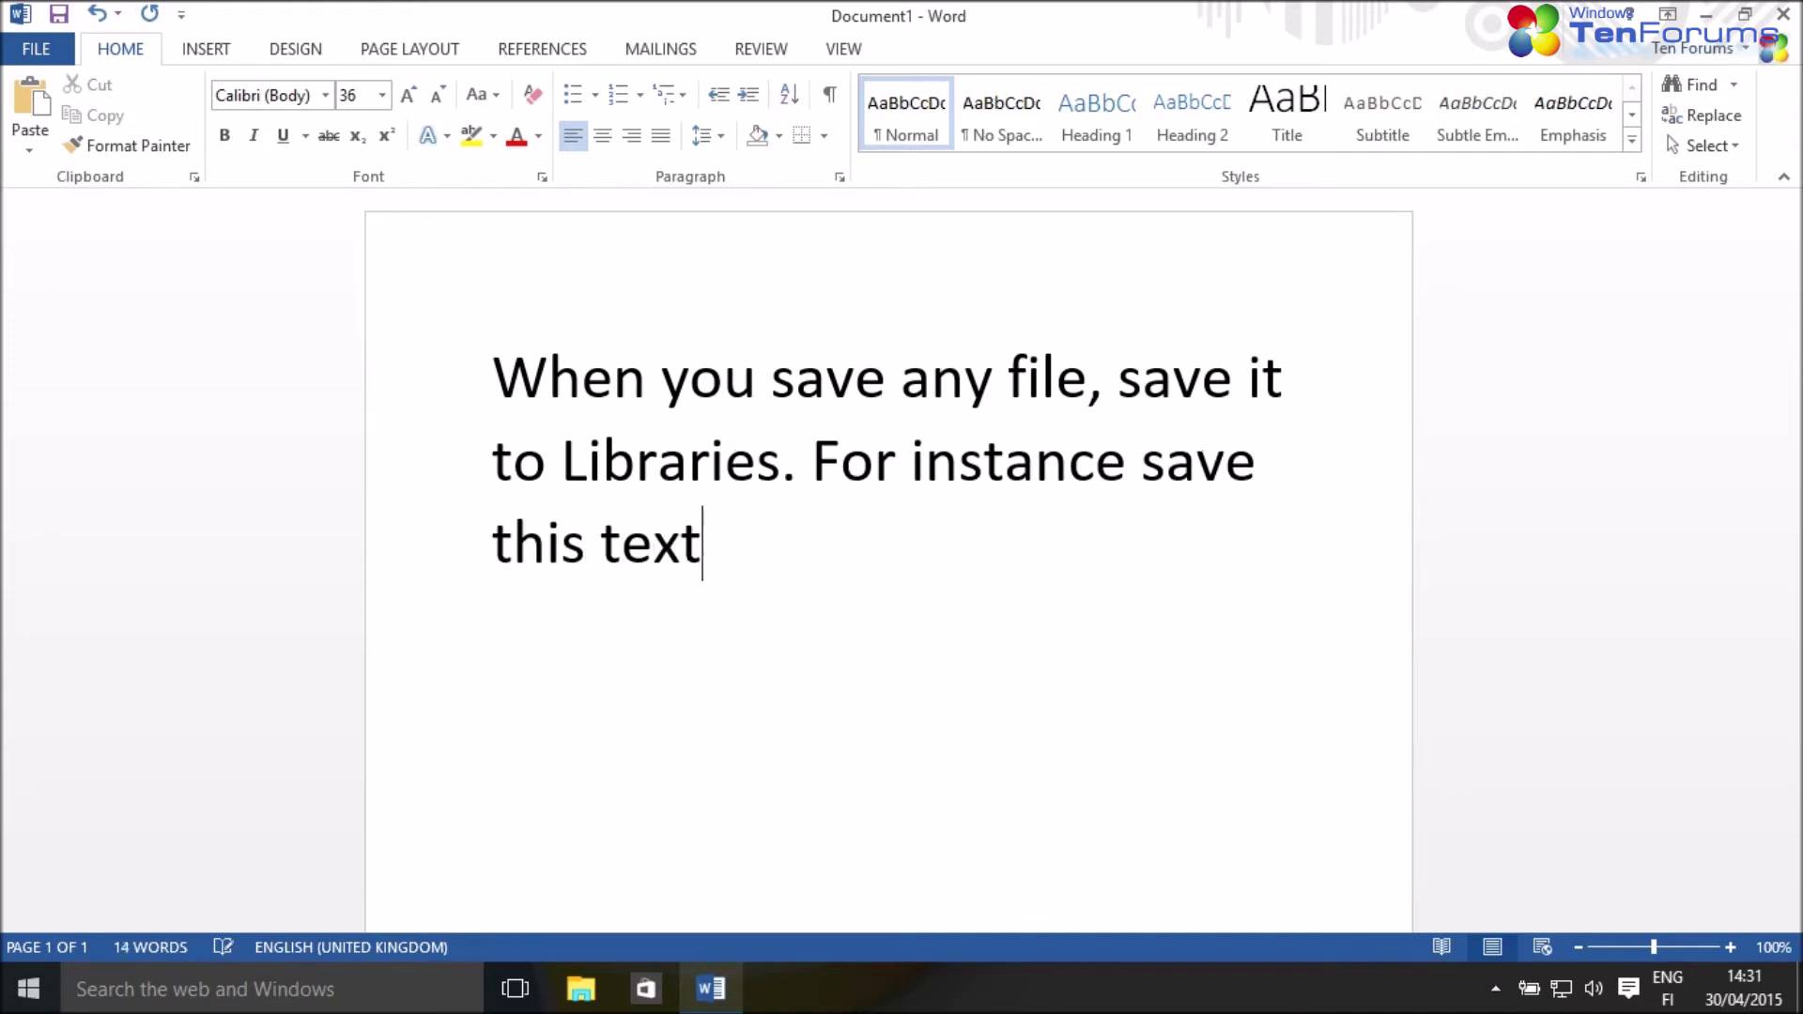
type(" document")
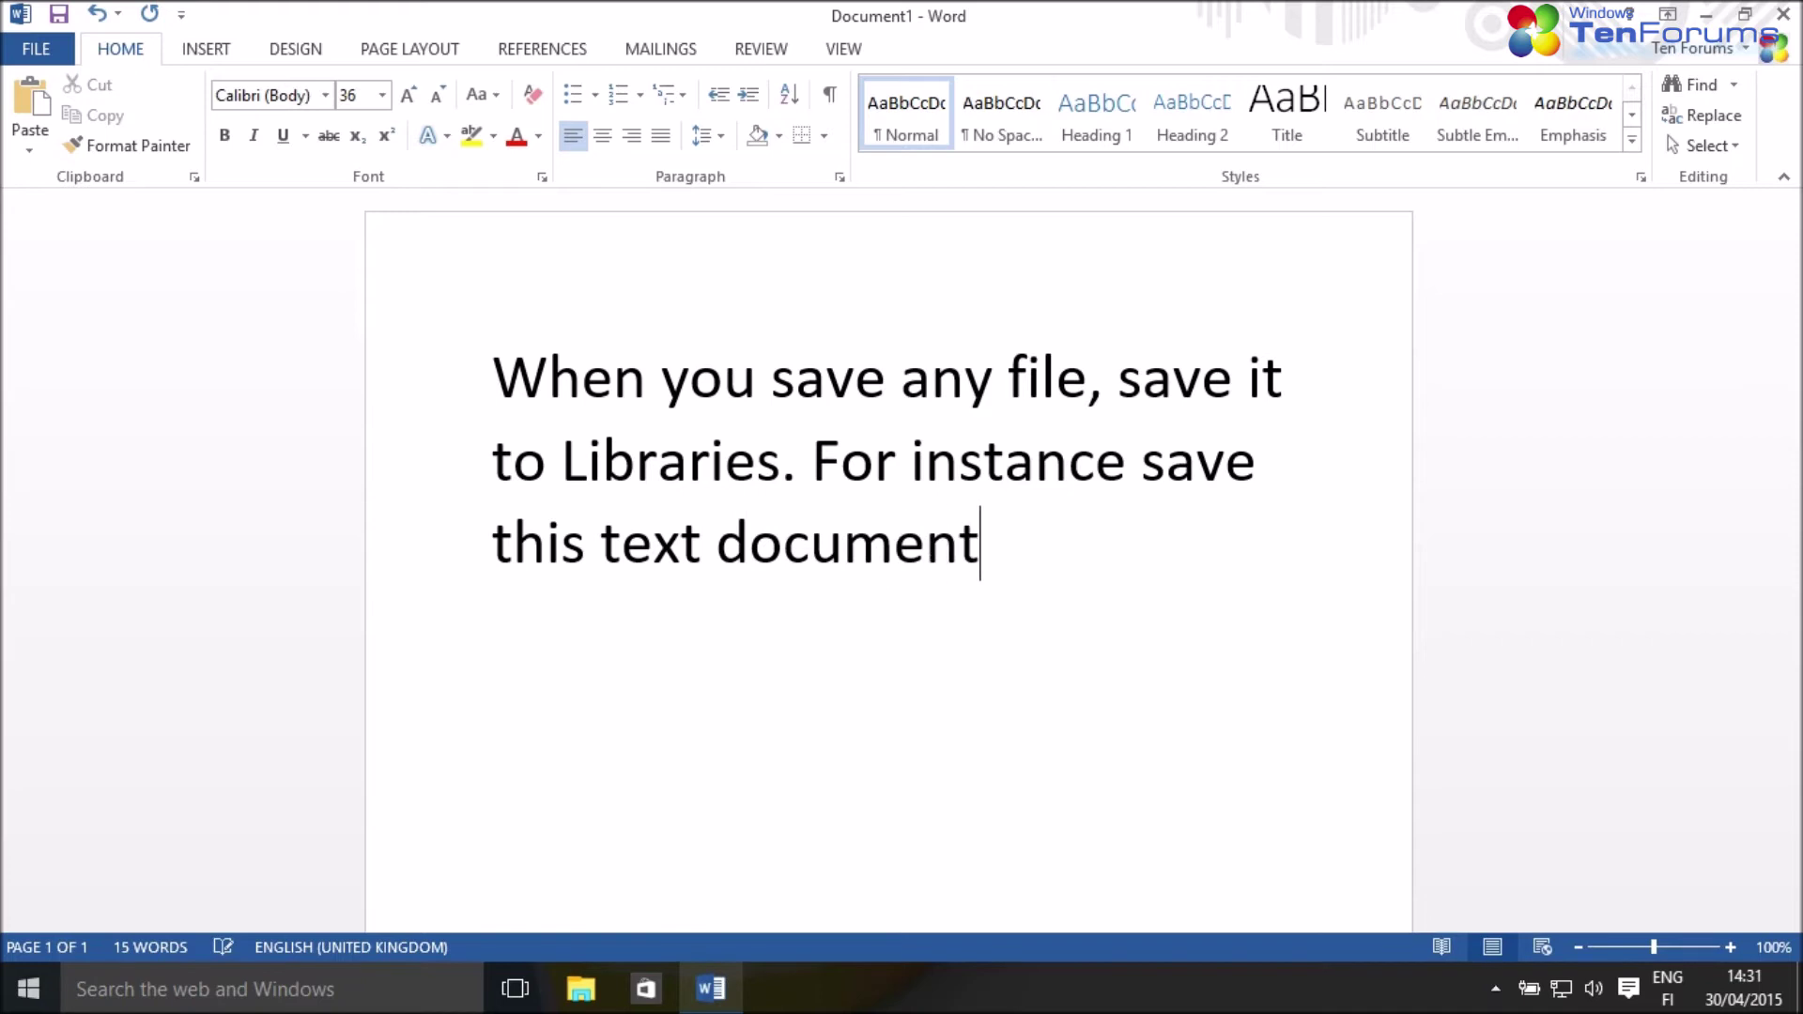
type(" to")
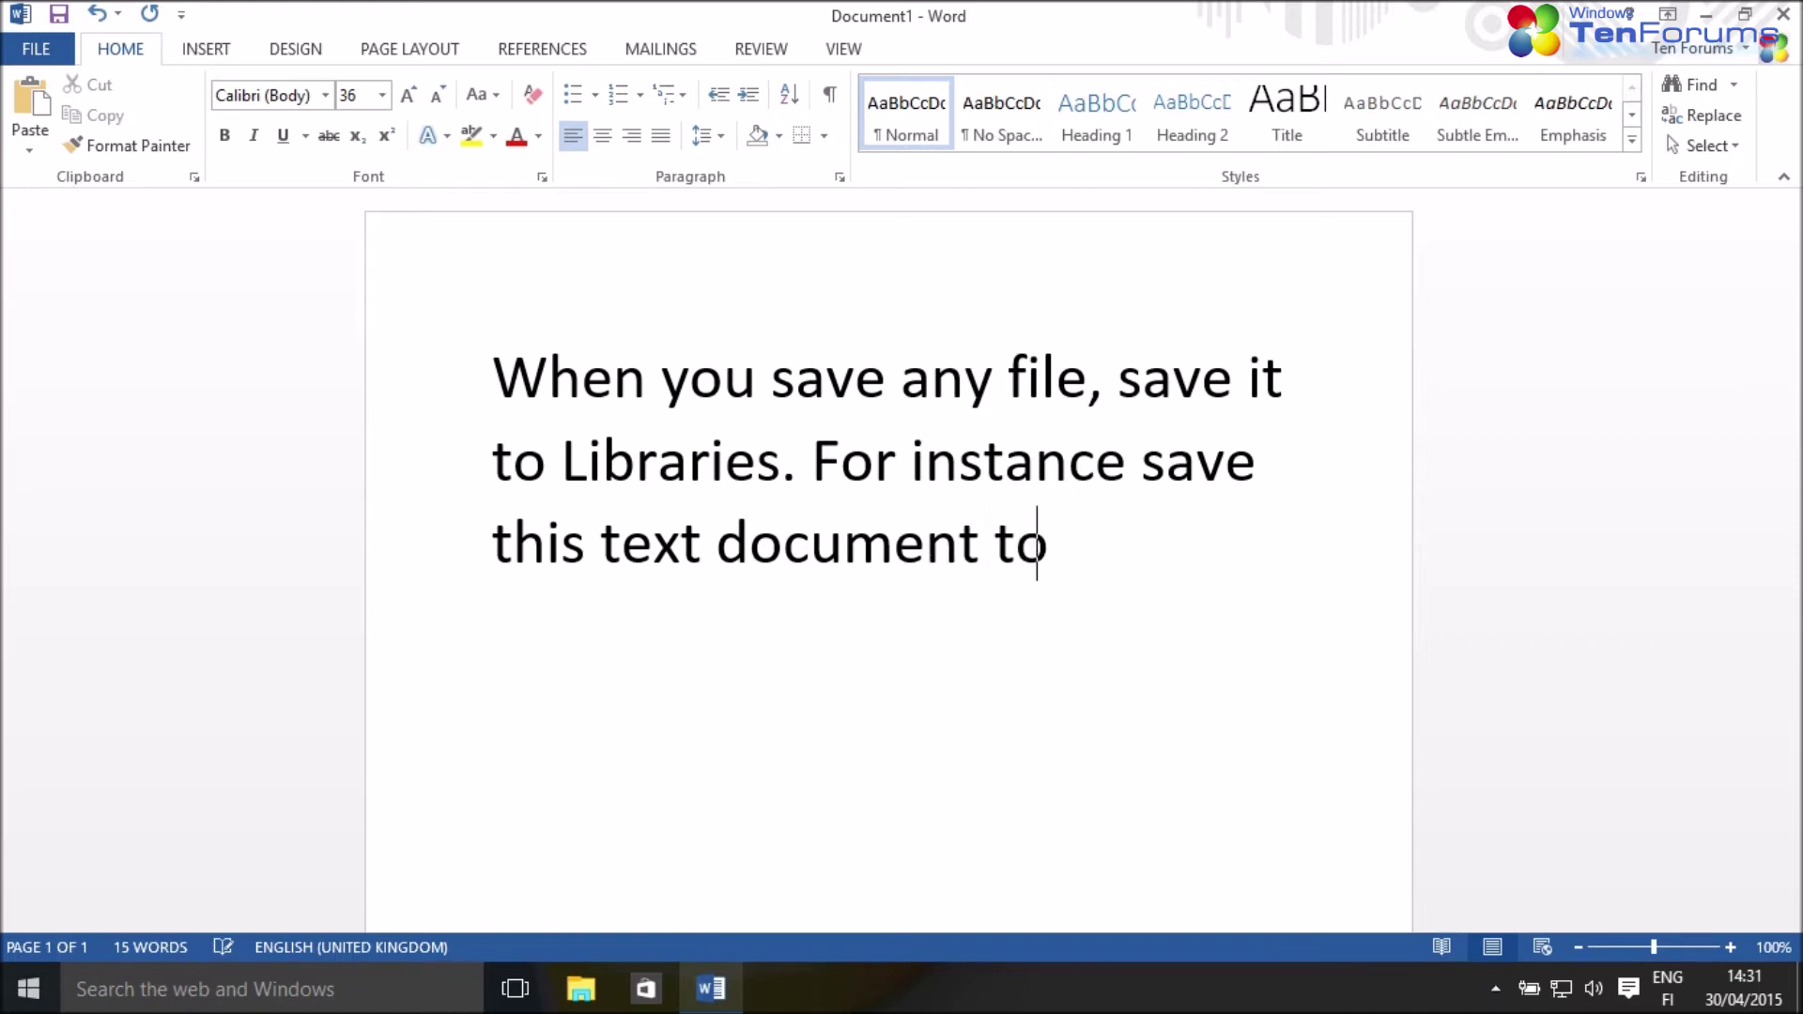
type(" Documents")
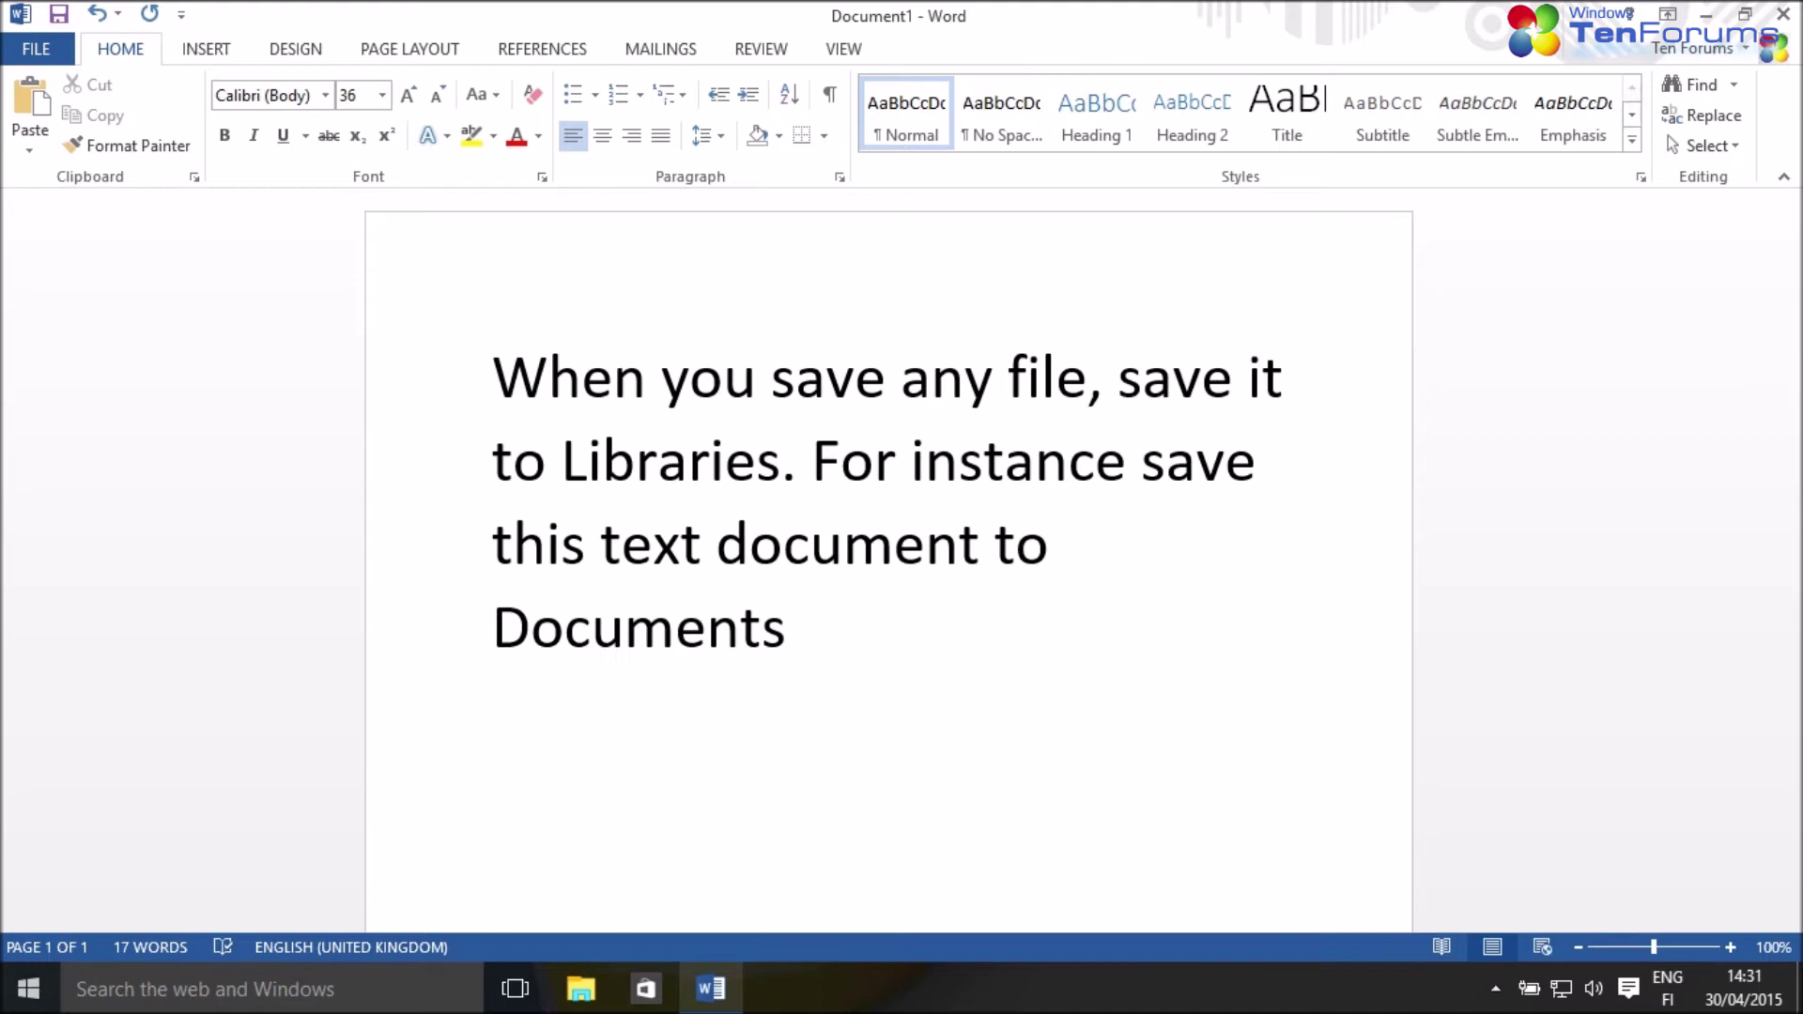
type(" Library")
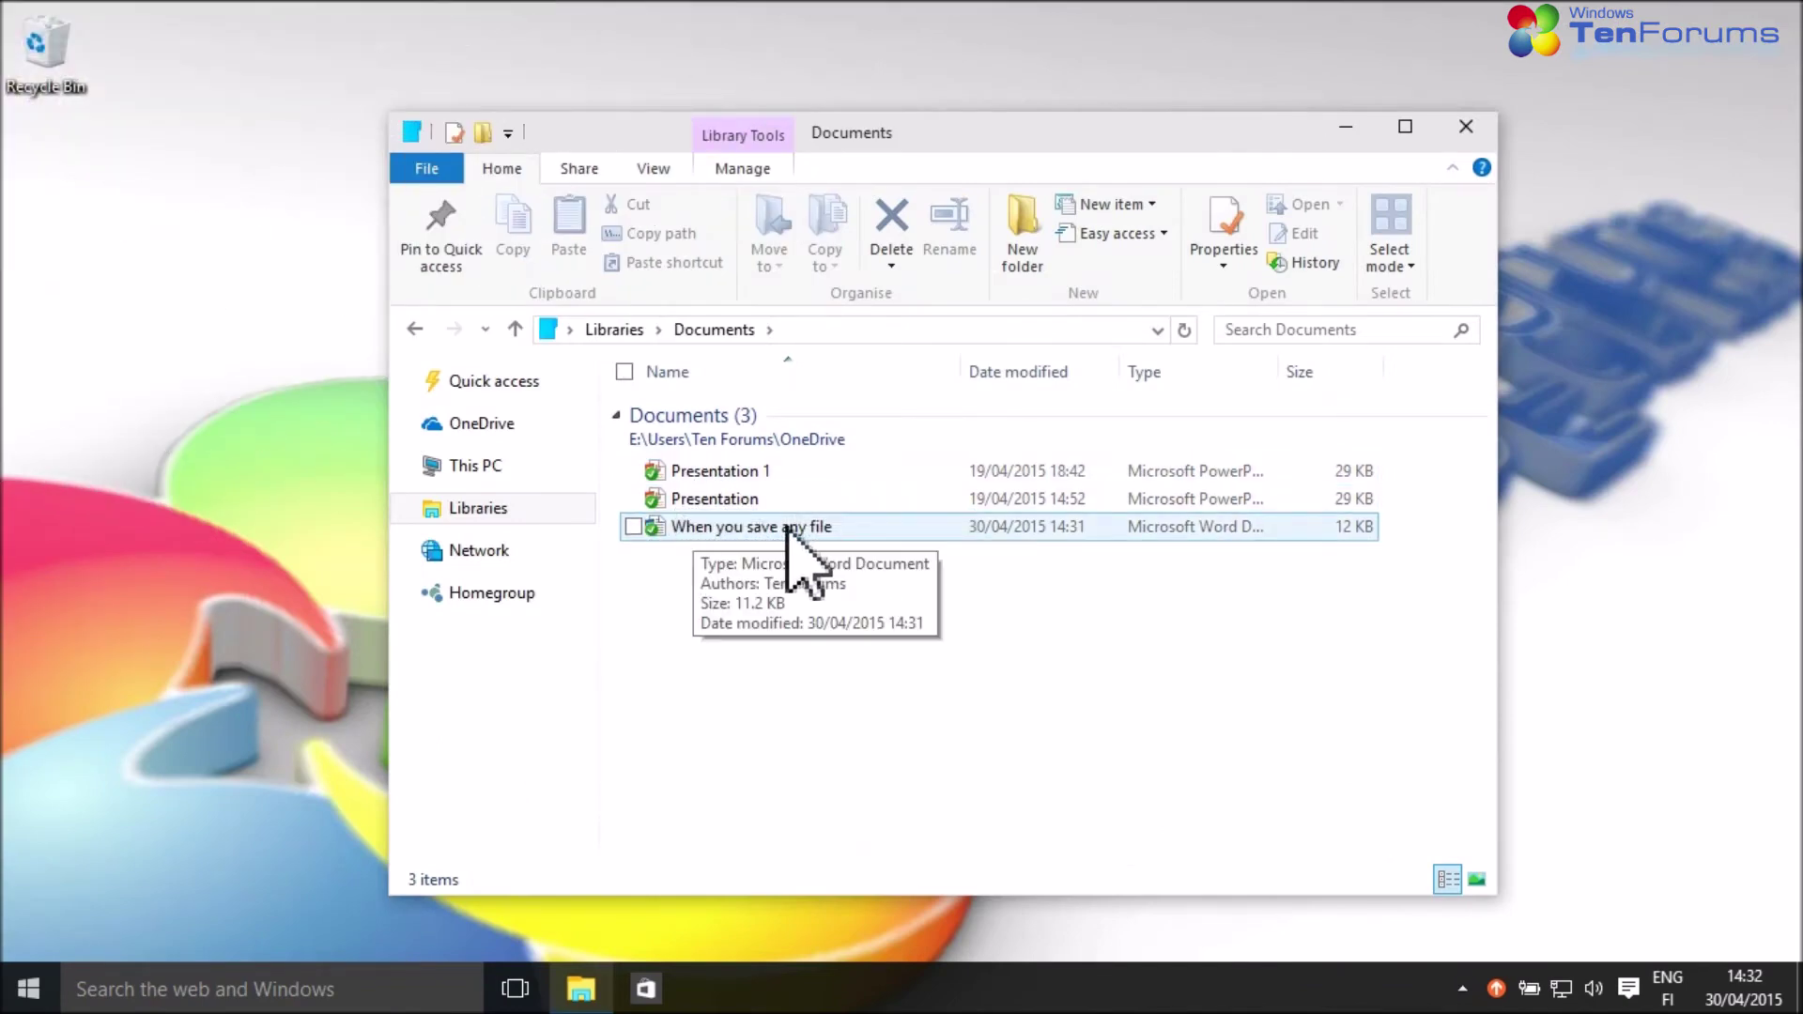
- Go to OneDrive and open its Documents folder, where the new Word file sits beside the presentations
left_click(484, 431)
double_click(781, 413)
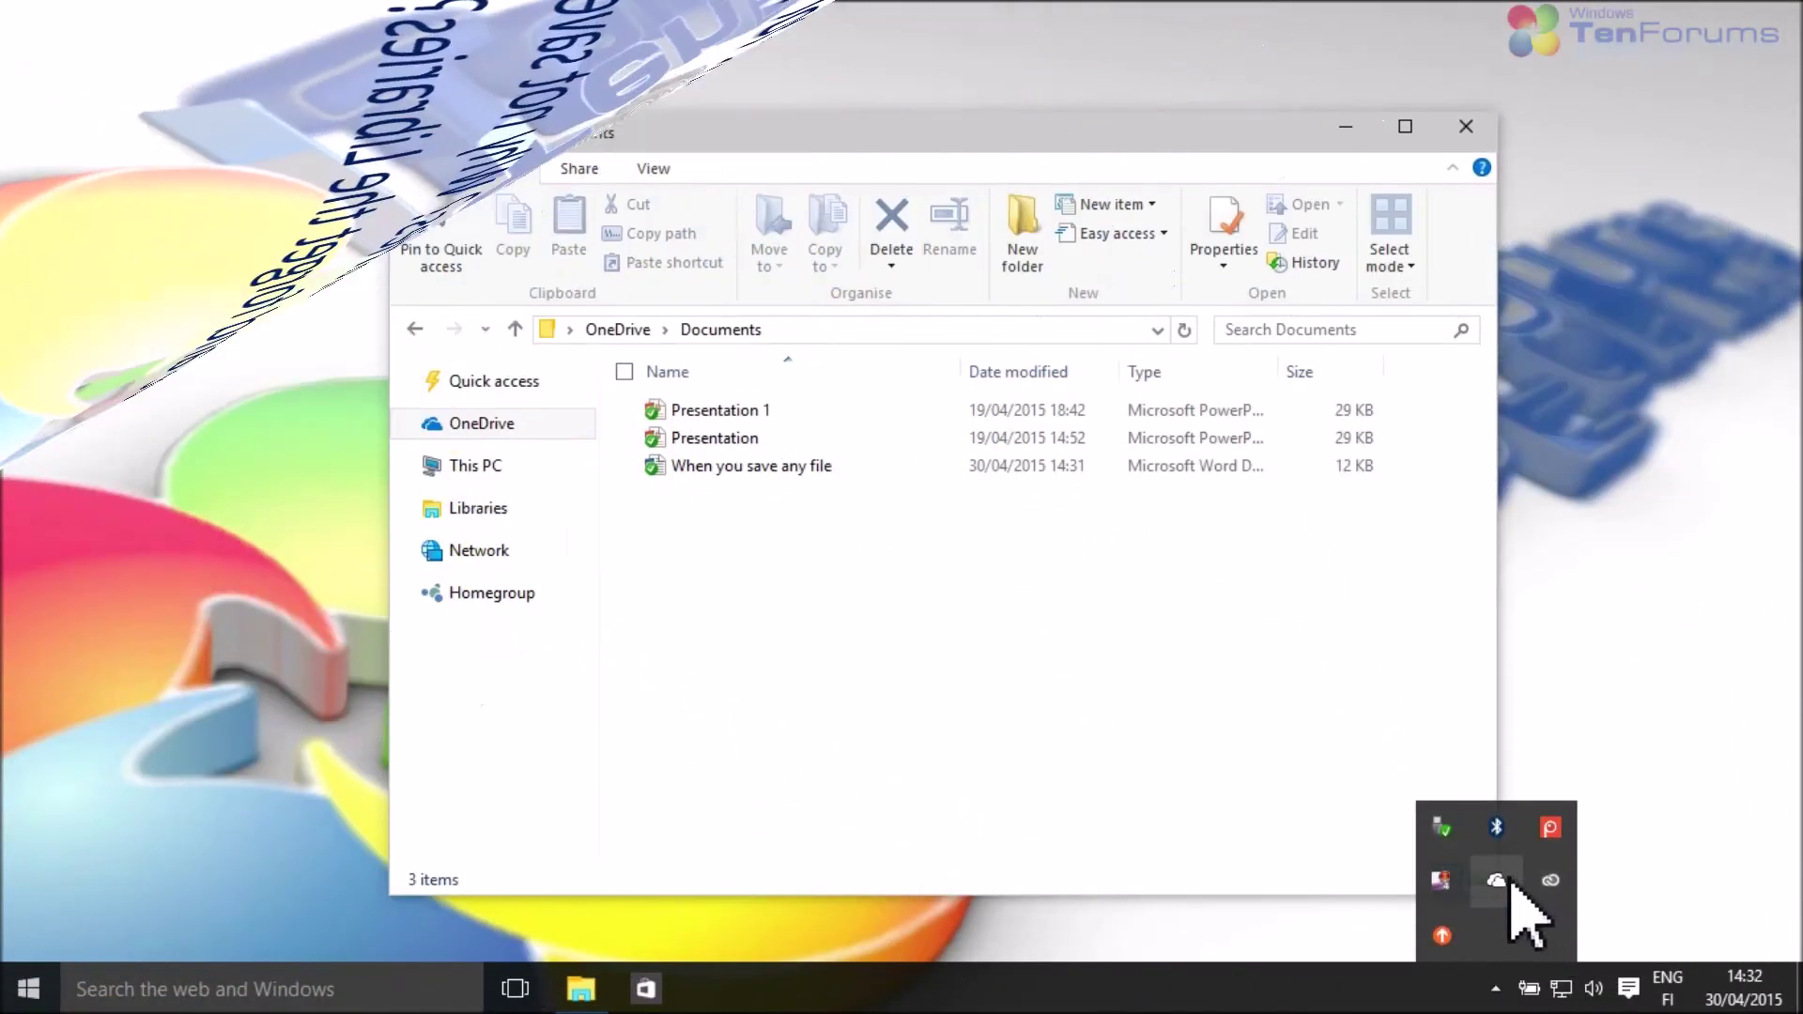
- Open OneDrive's online storage page from the tray icon, highlight the free 15 GB plan, and view purchase options
right_click(1495, 880)
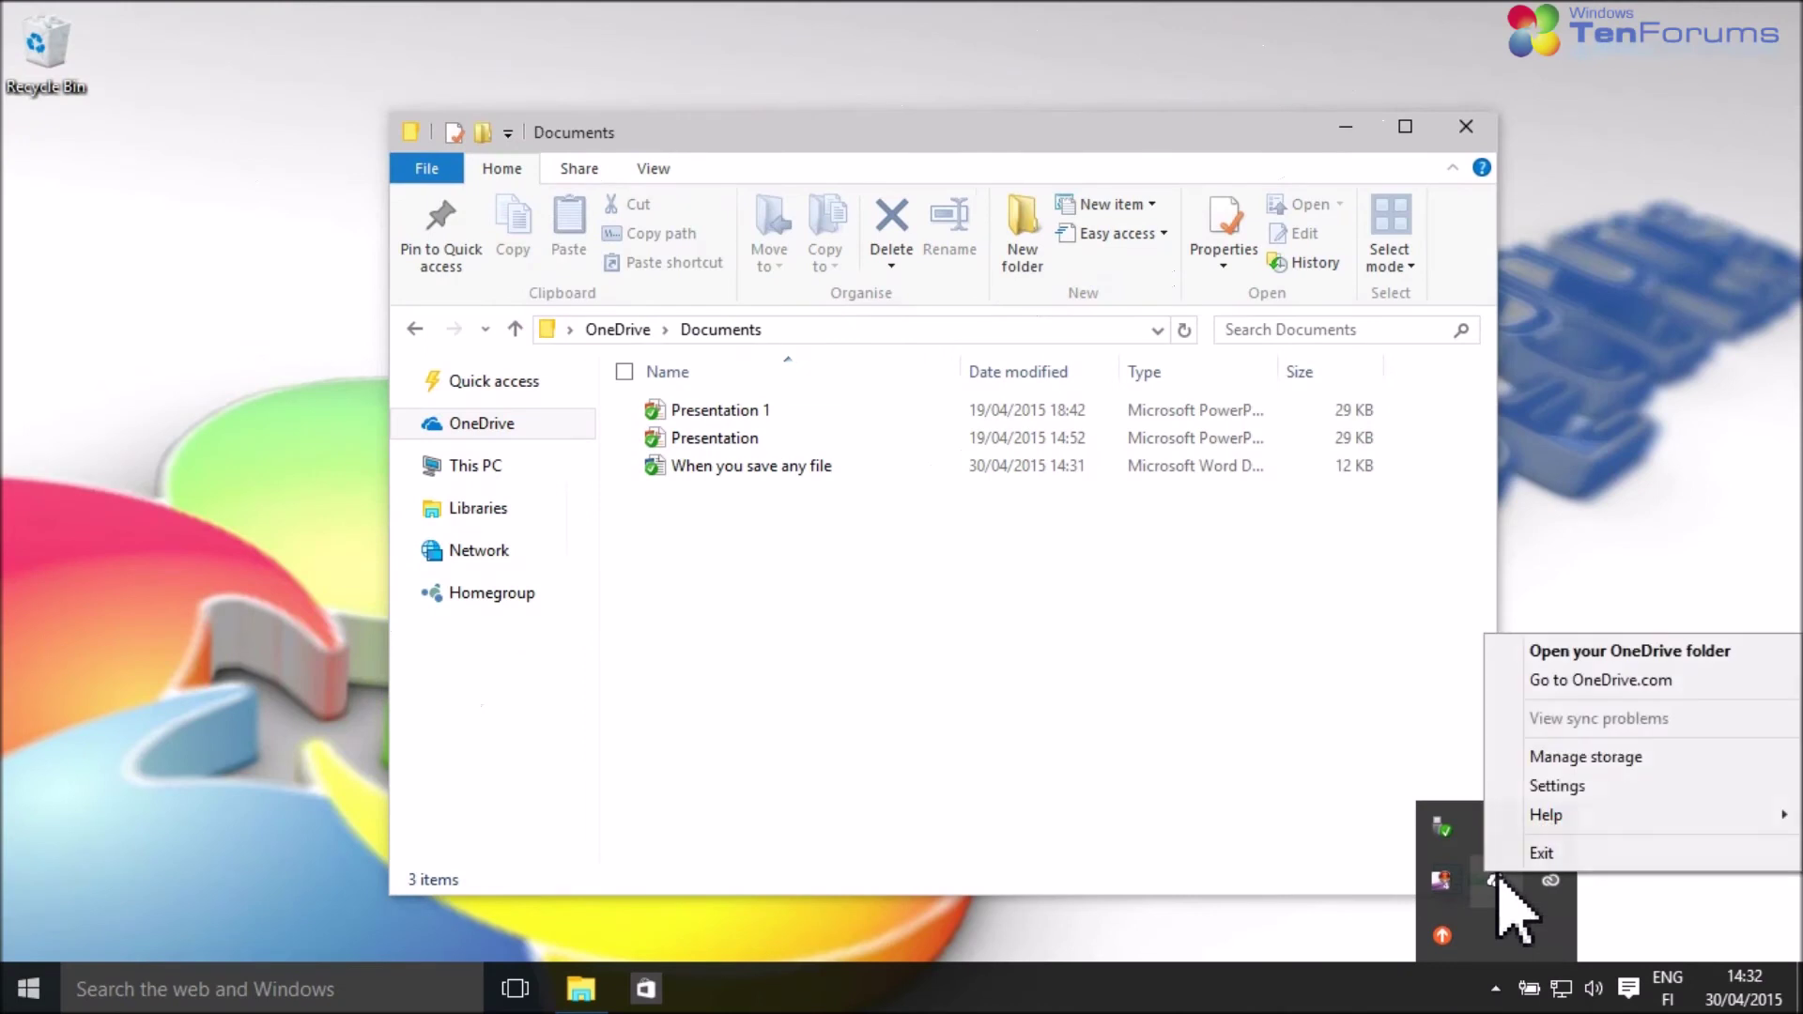
left_click(1578, 756)
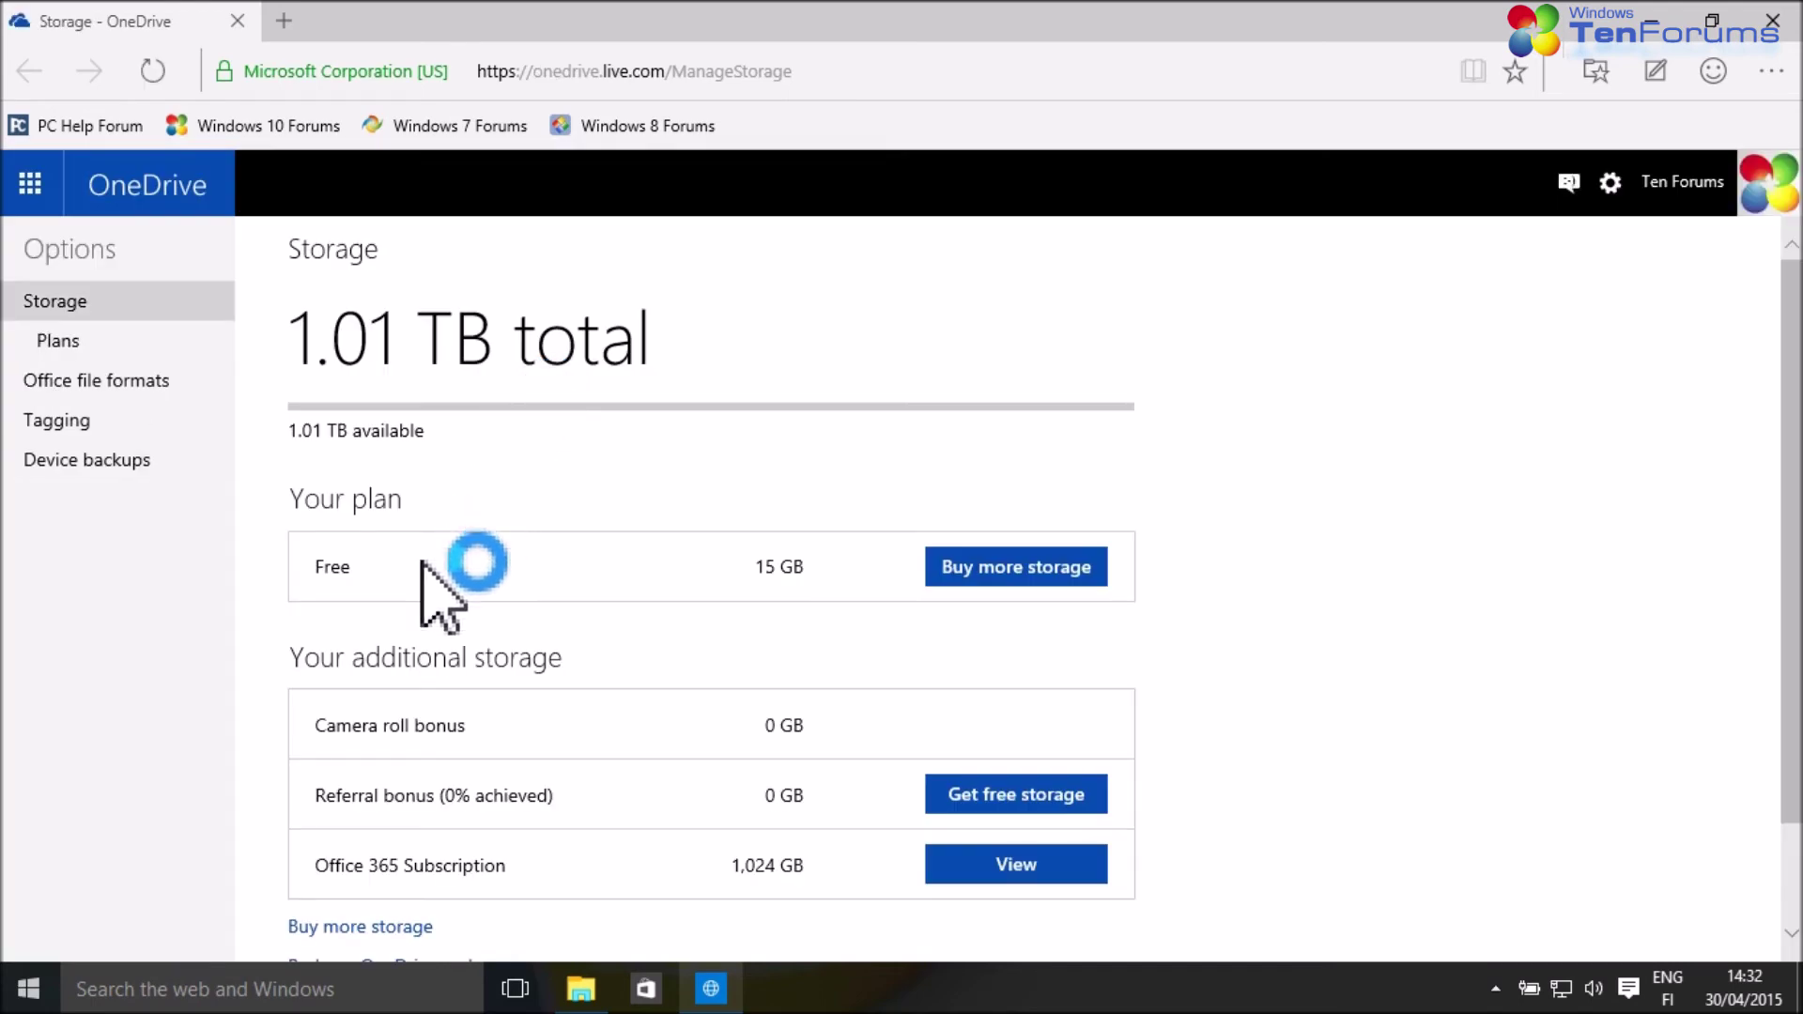
left_click_drag(297, 566, 836, 569)
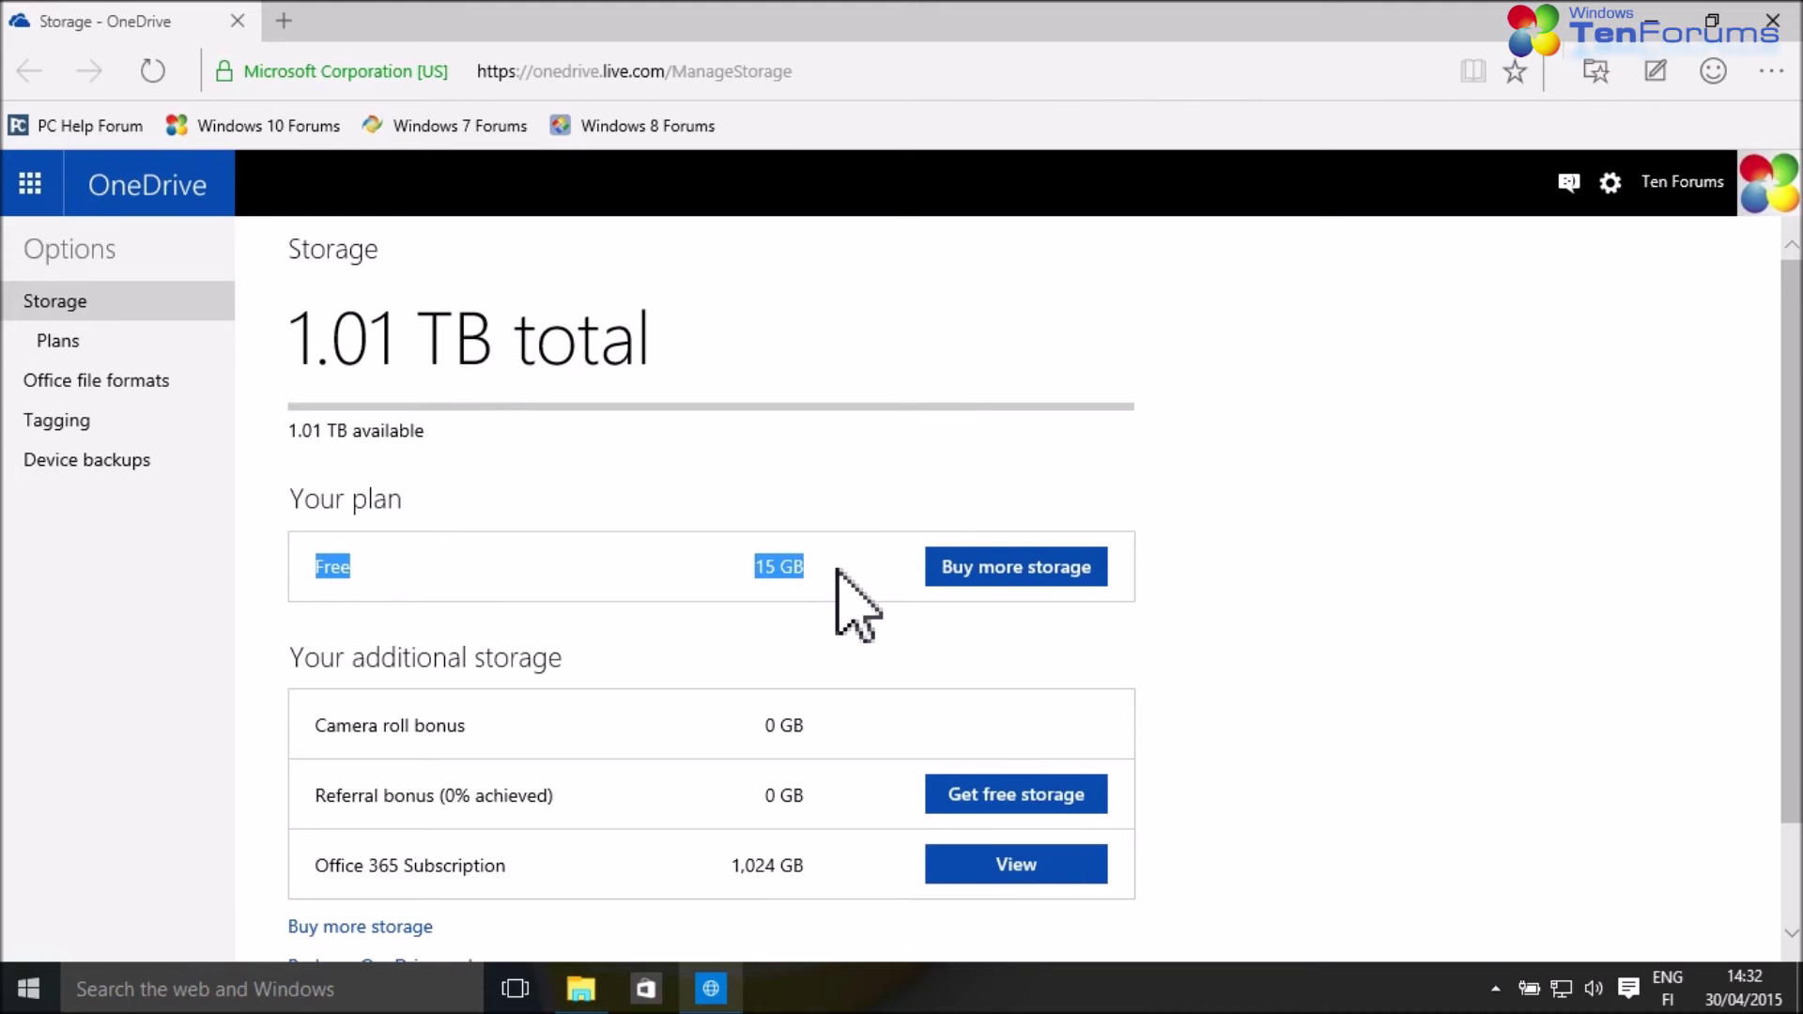
left_click(1076, 566)
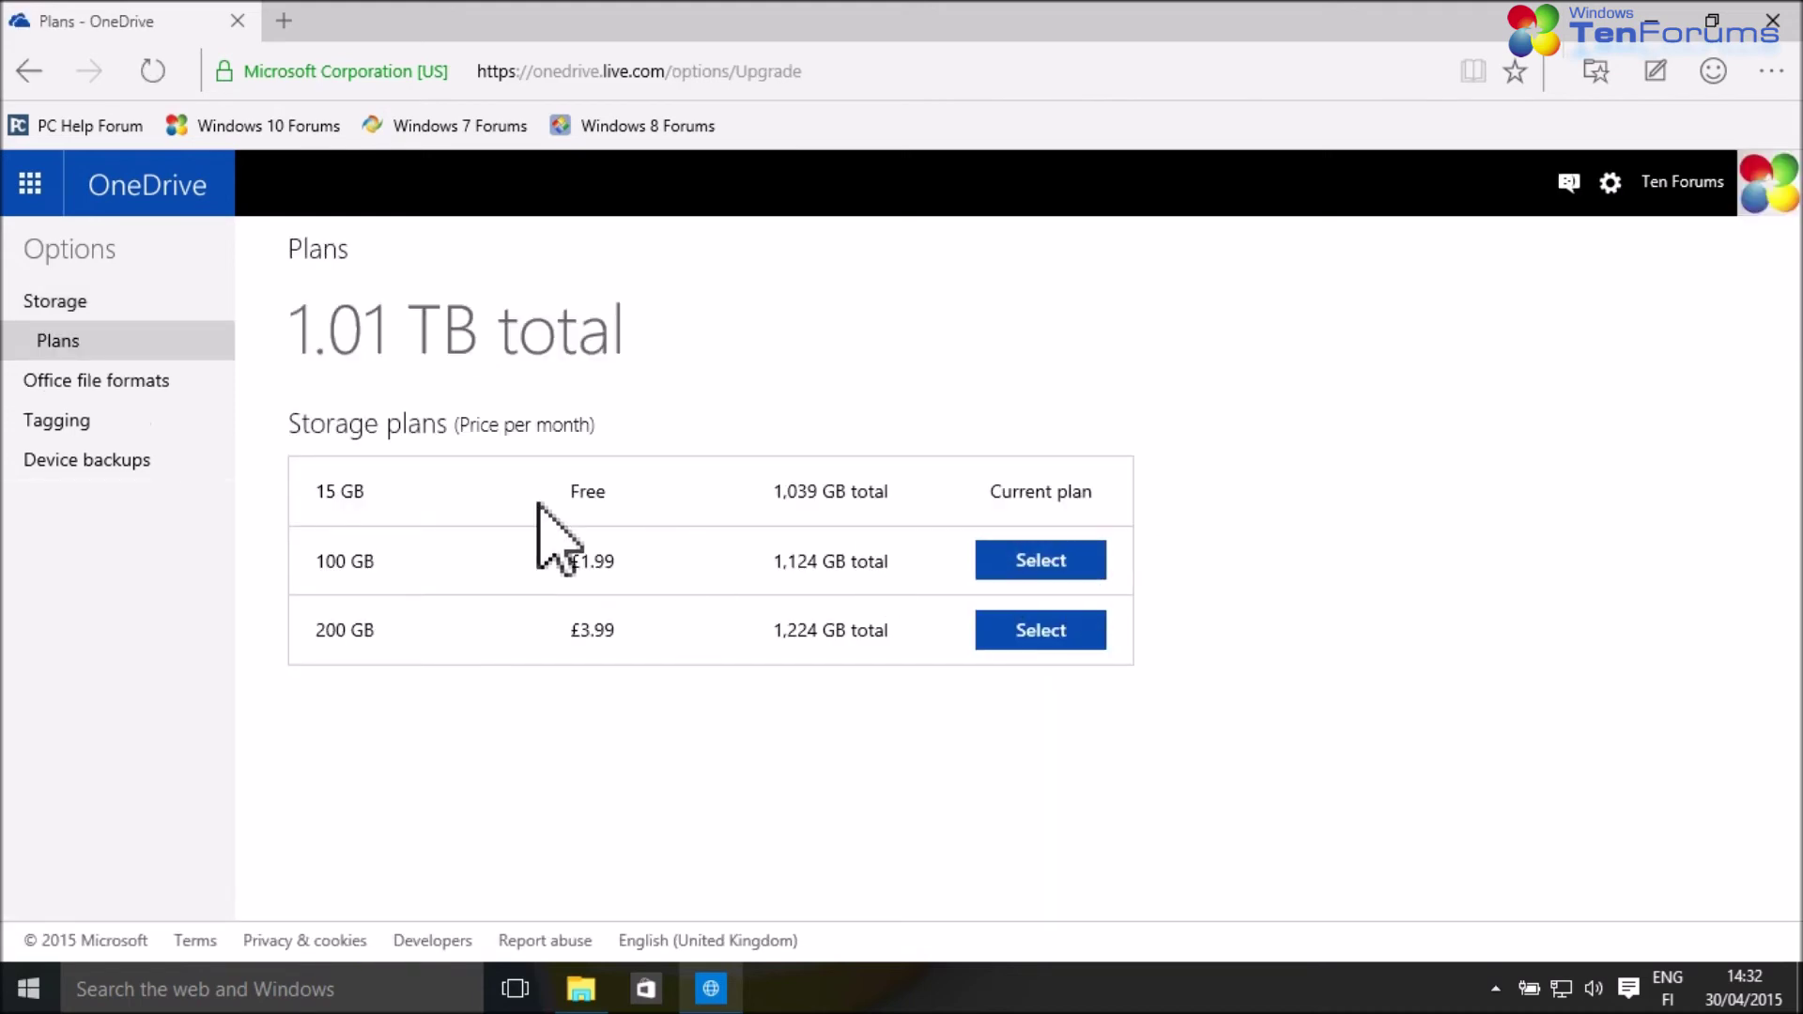
- Highlight the Storage plans heading and the 100 GB plan at £1.99
left_click_drag(286, 420, 654, 430)
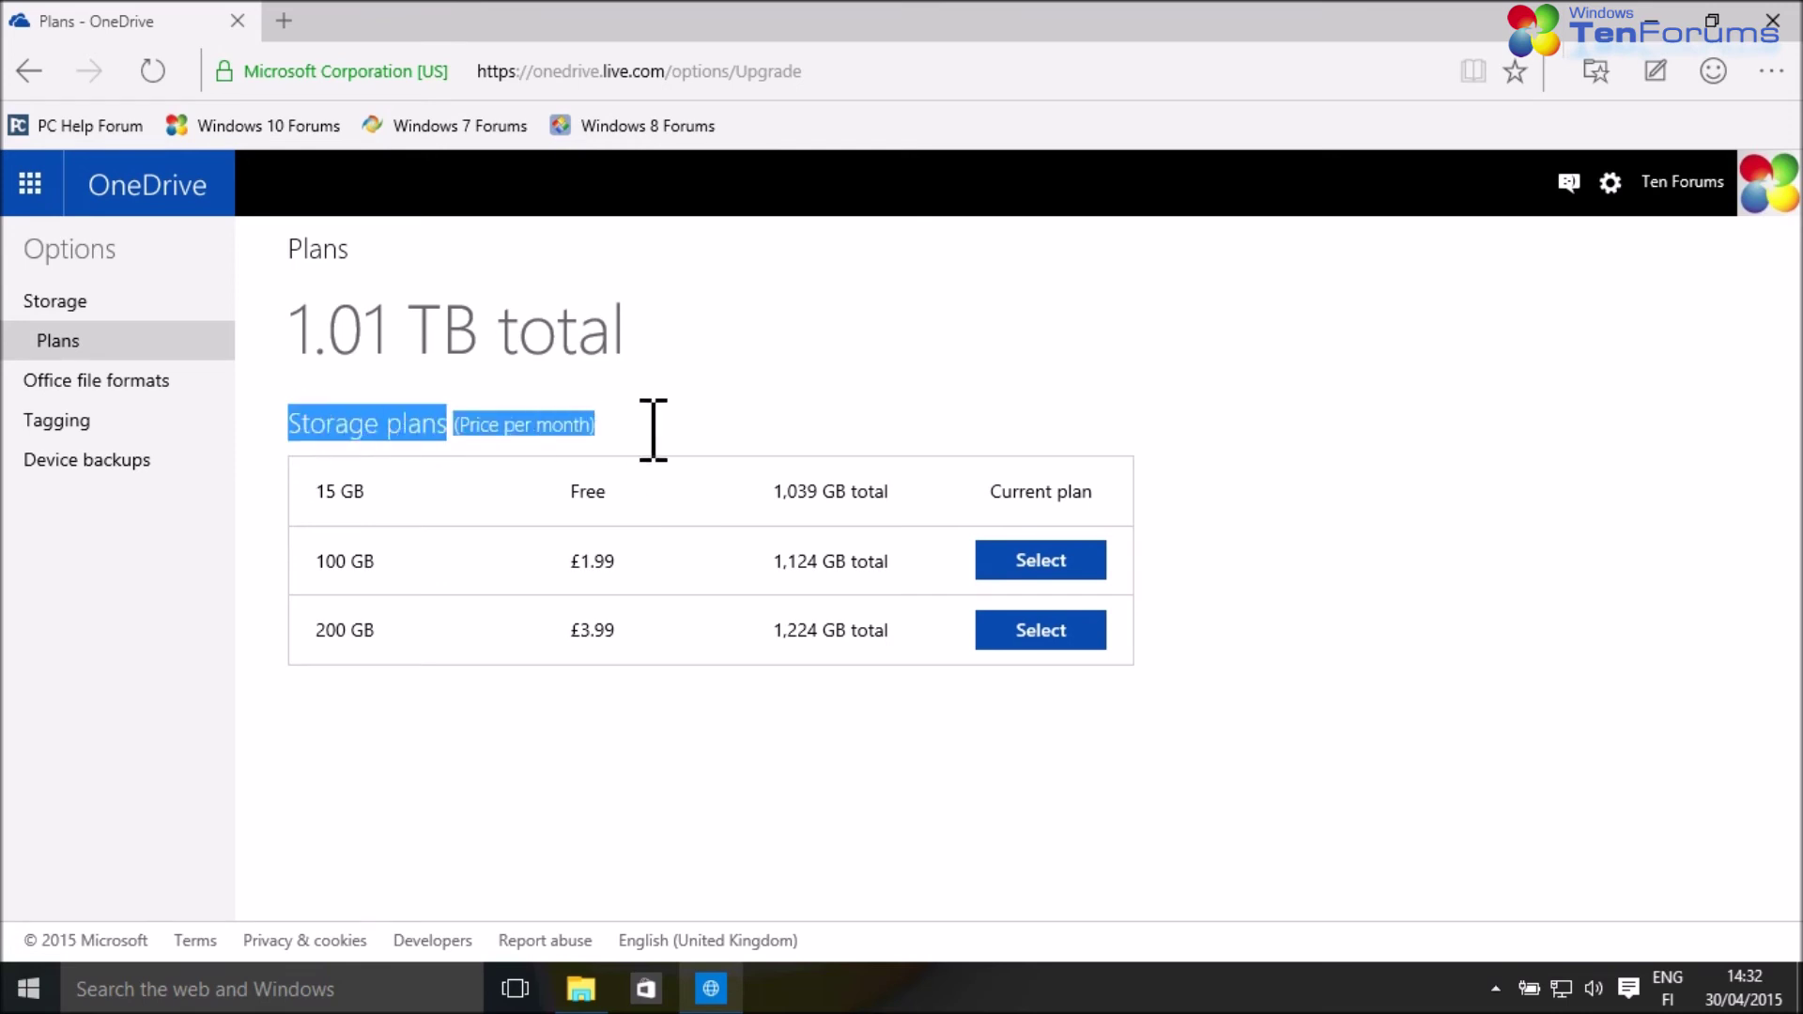
left_click(315, 561)
left_click_drag(315, 561, 618, 563)
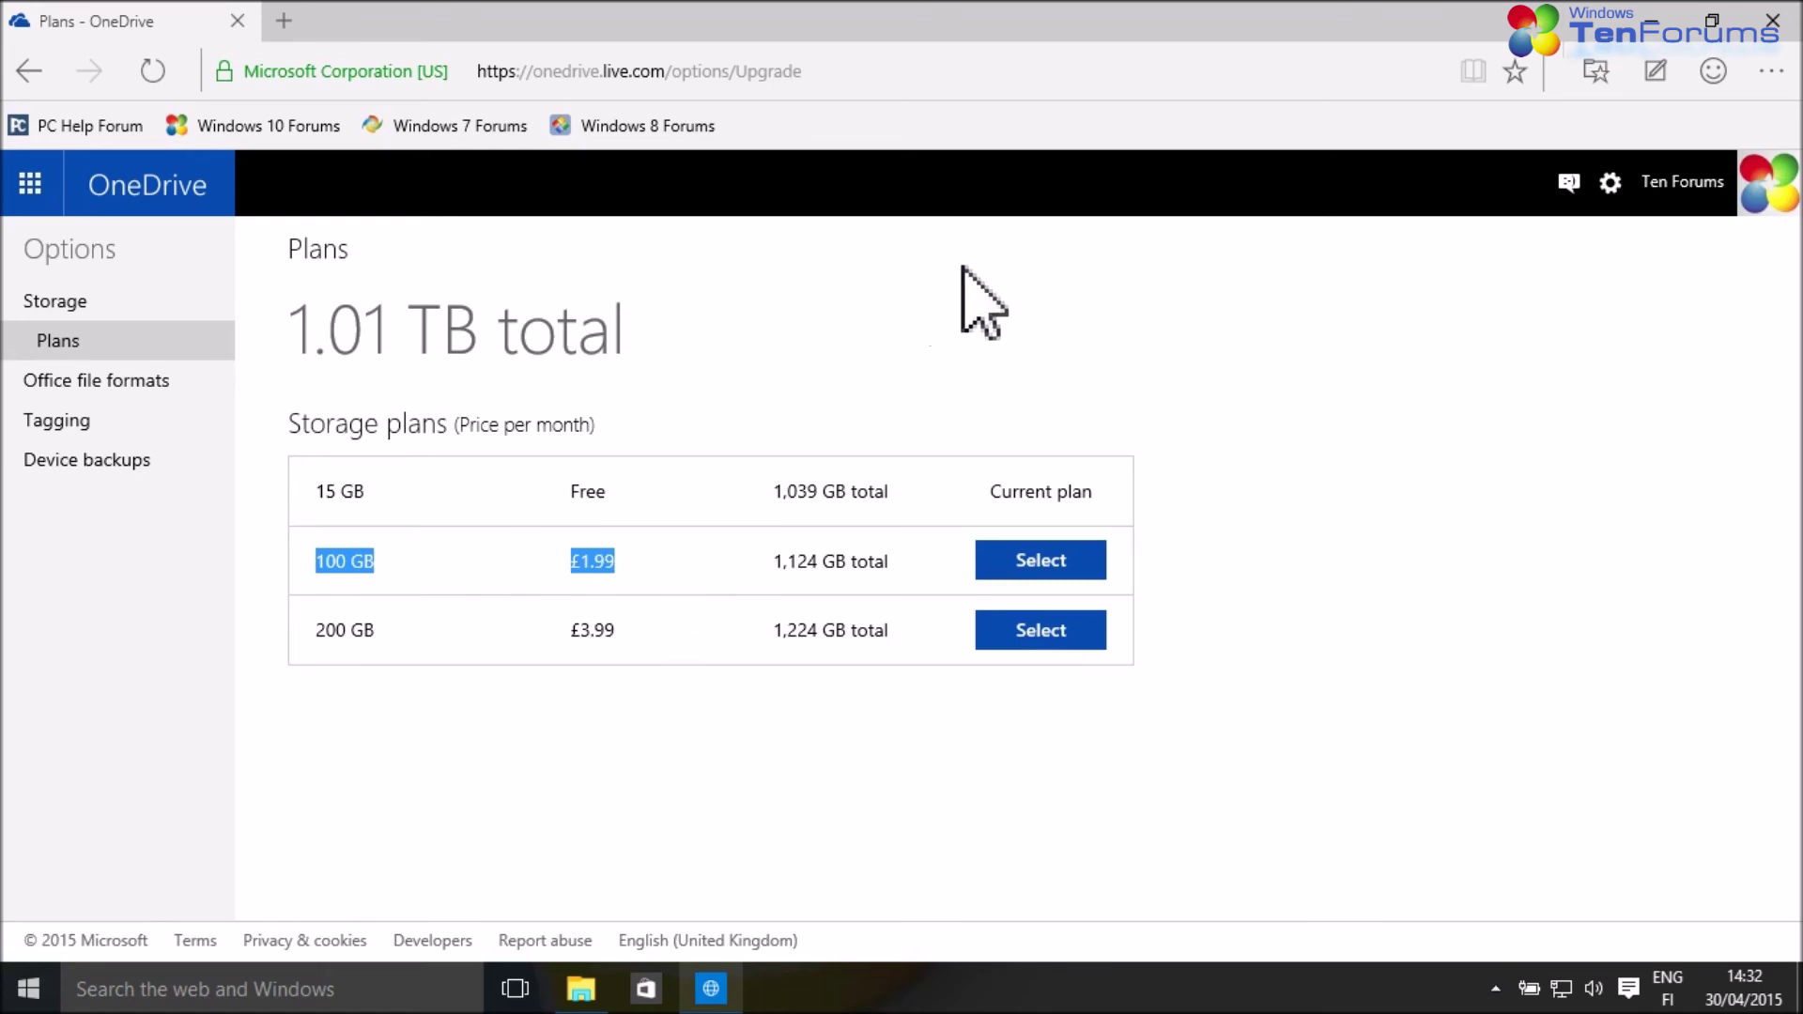
- Go back to the storage summary and highlight the 1,024 GB Office 365 Subscription
key("alt+Left")
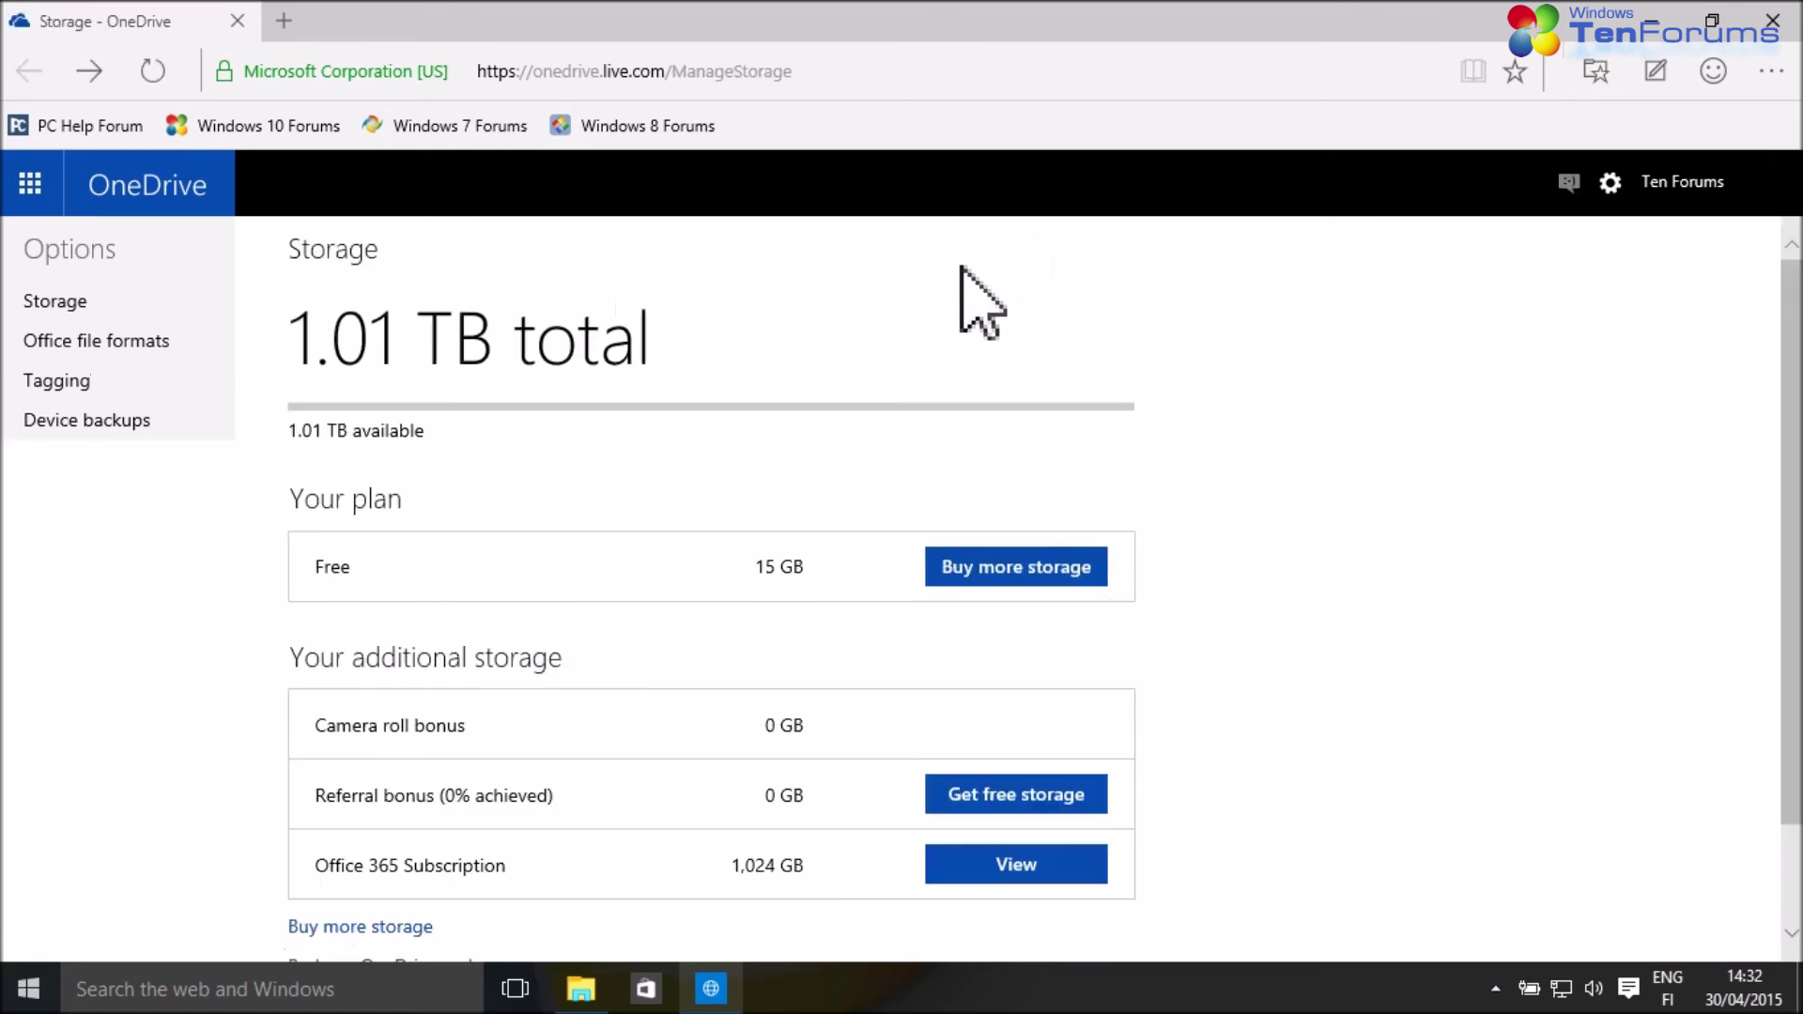
scroll(756, 366, "down", 2)
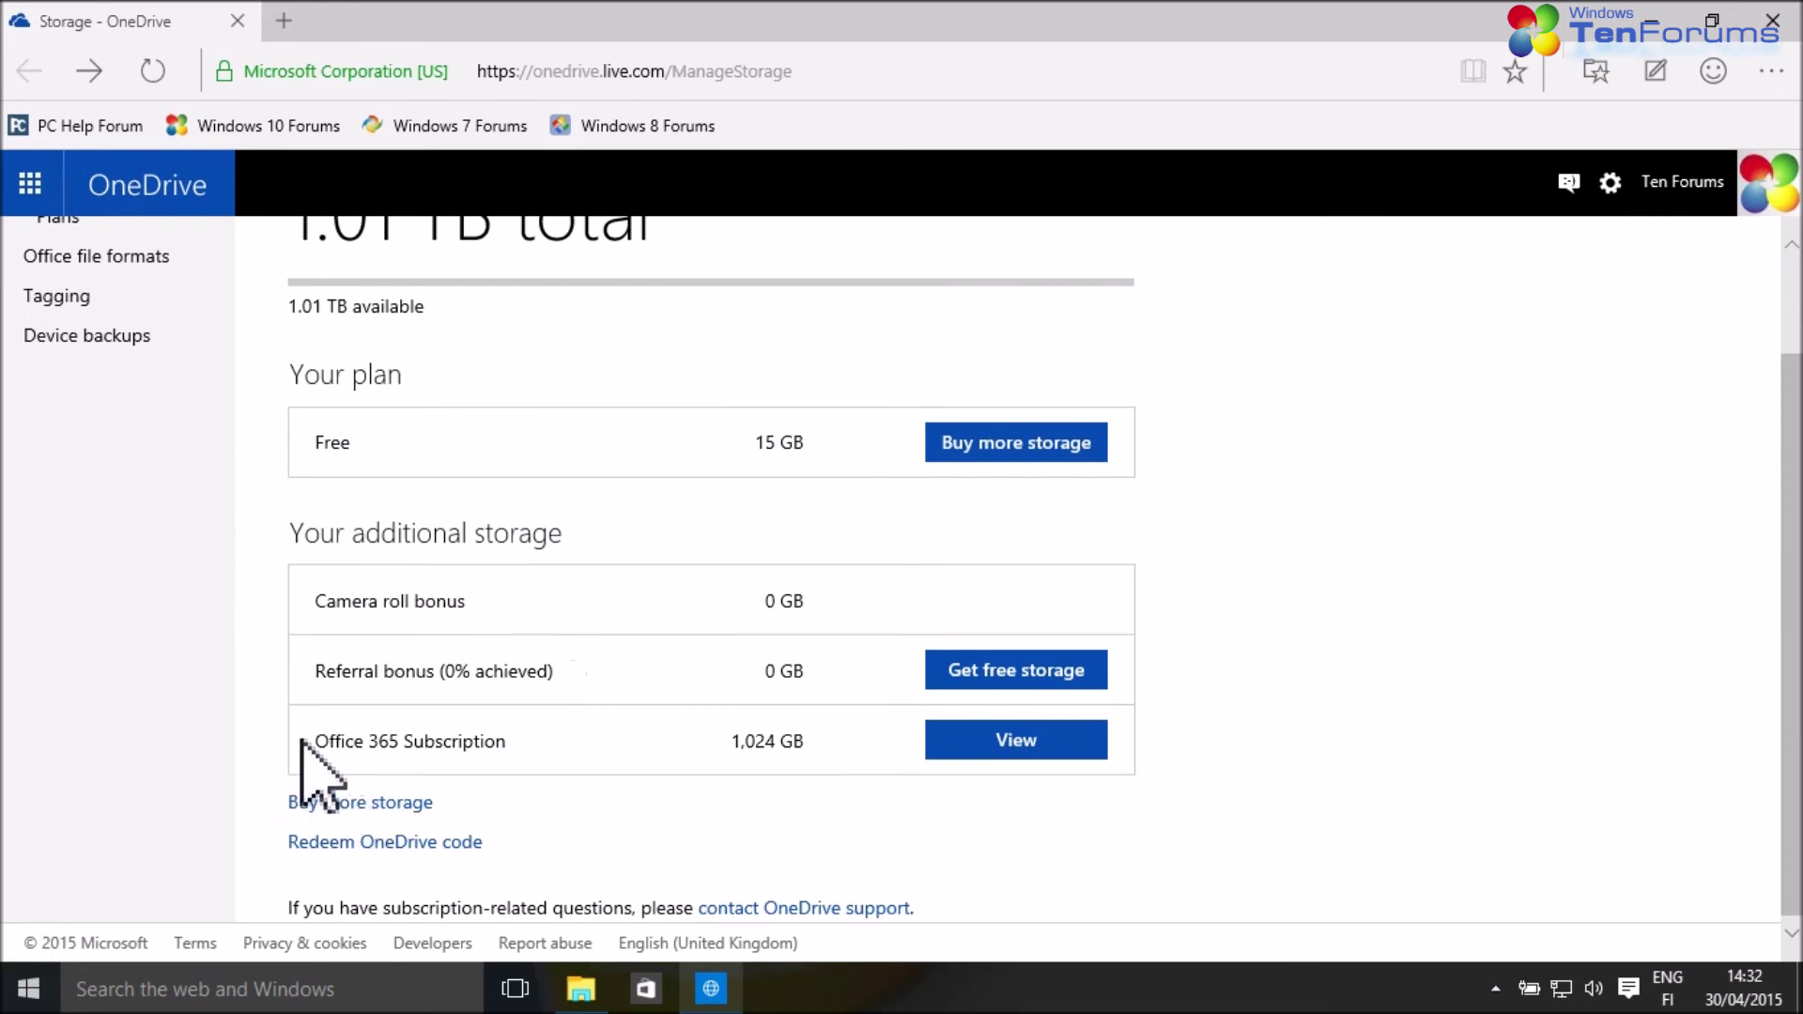
left_click_drag(310, 742, 816, 745)
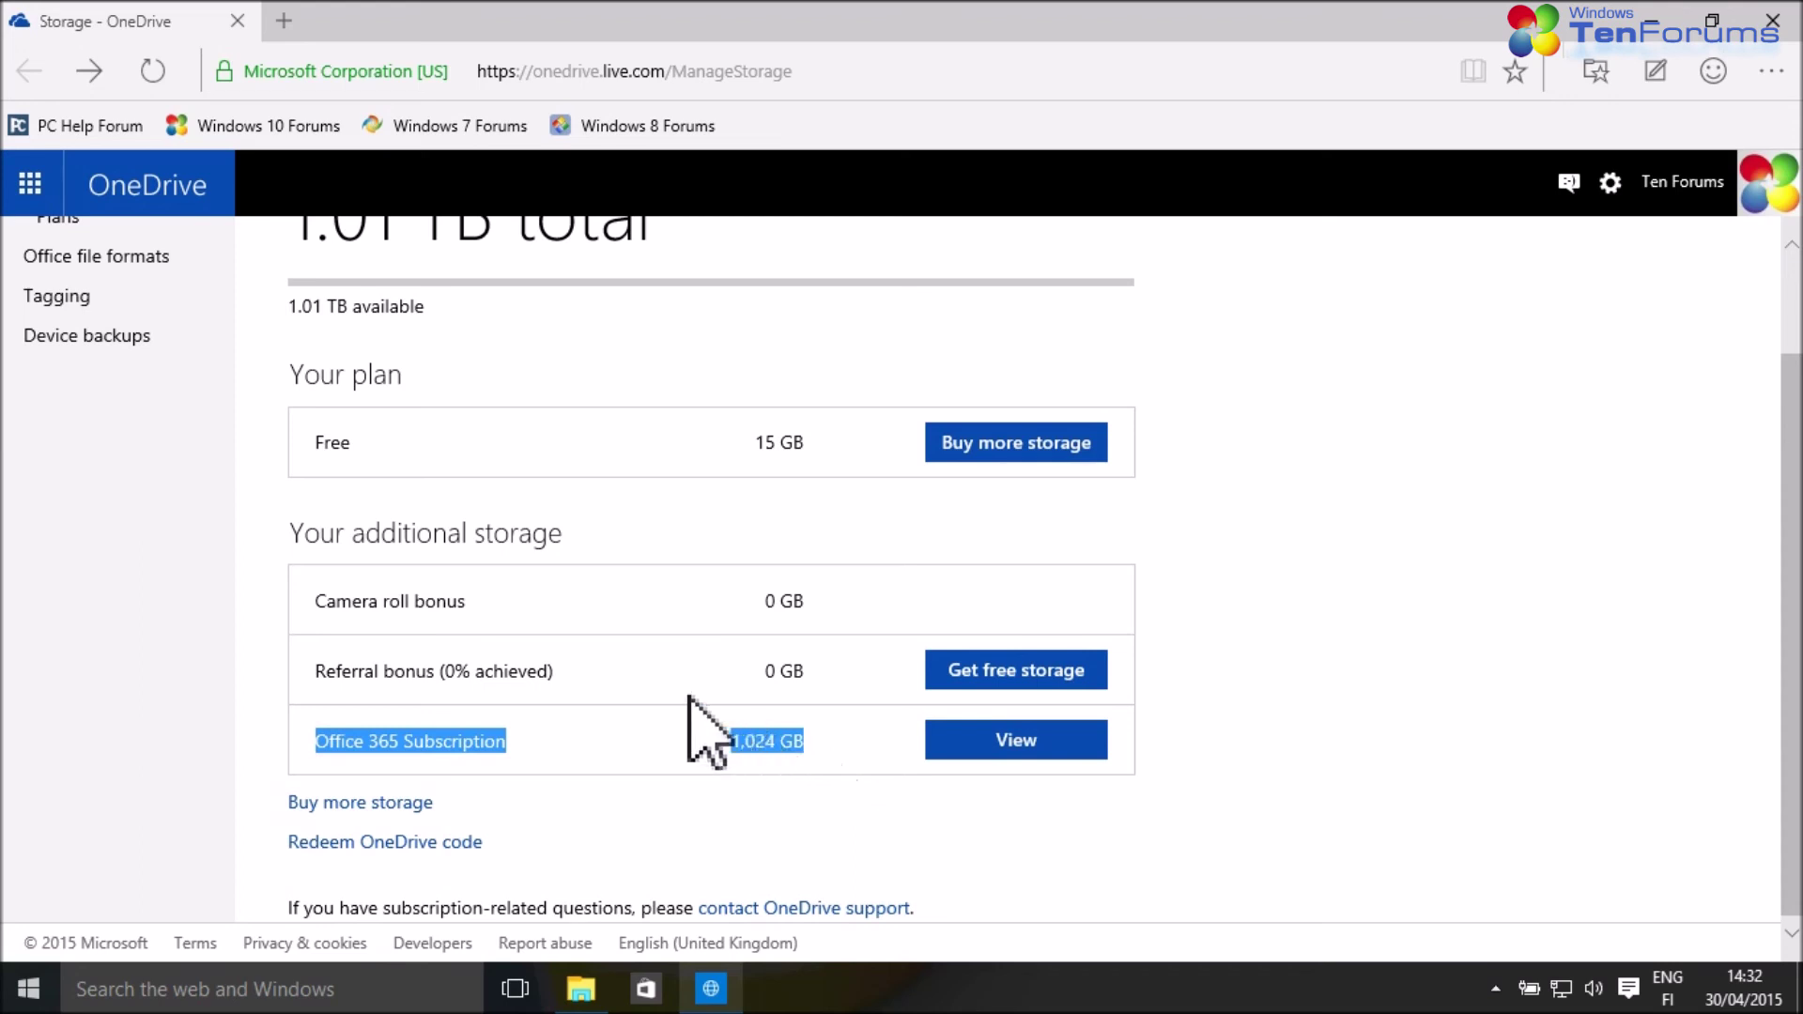
- From the Office 365 app launcher, open OneDrive's Documents folder and the 'When you save any file' document
left_click(30, 183)
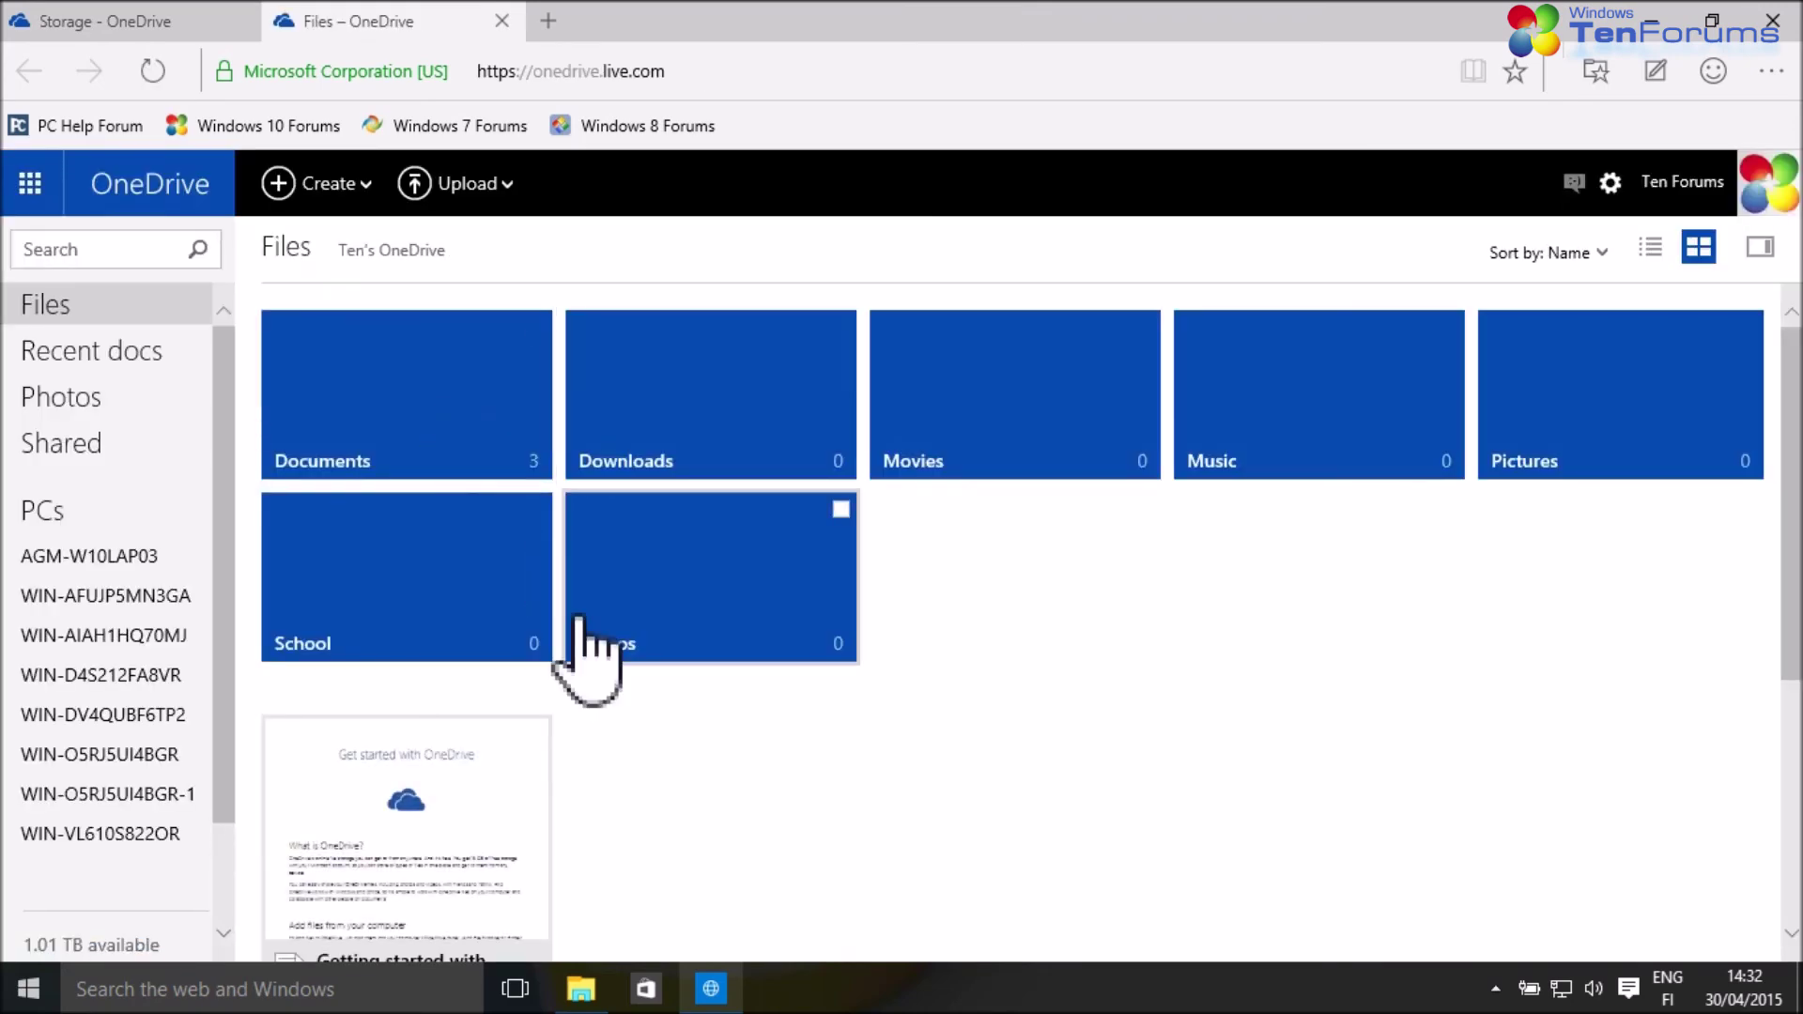
scroll(584, 658, "down", 5)
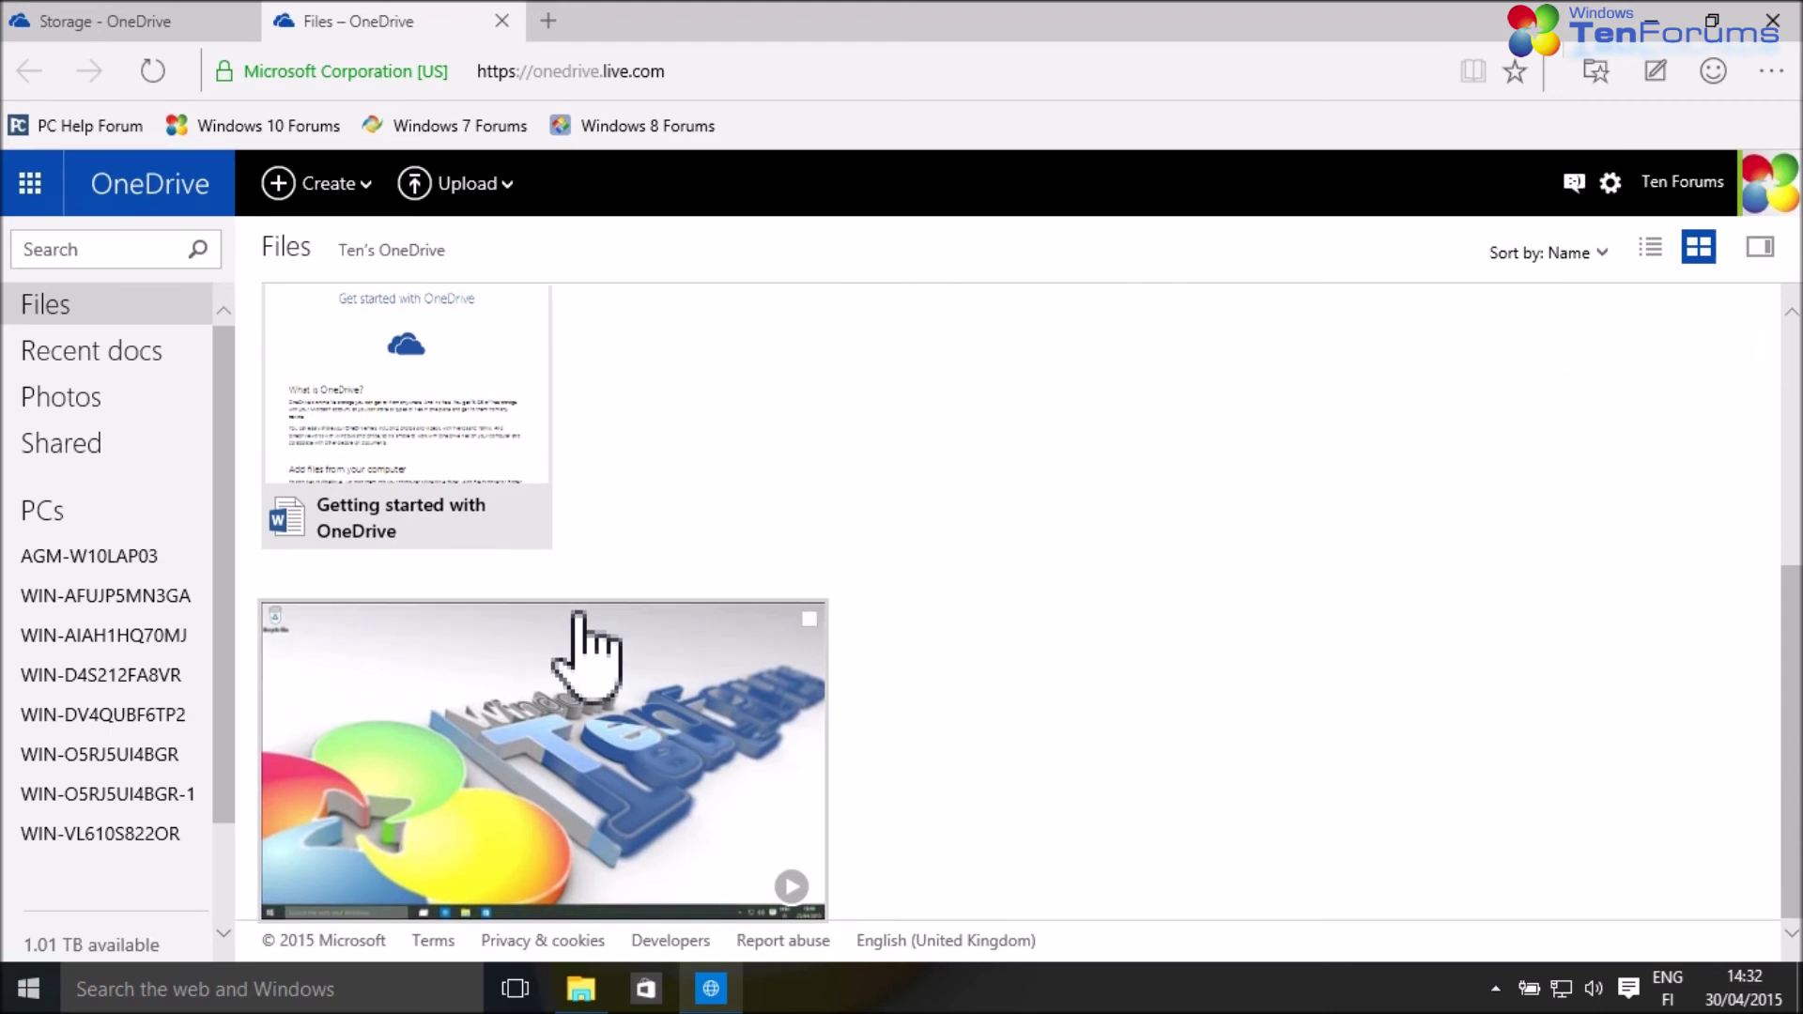
scroll(578, 648, "up", 5)
left_click(450, 460)
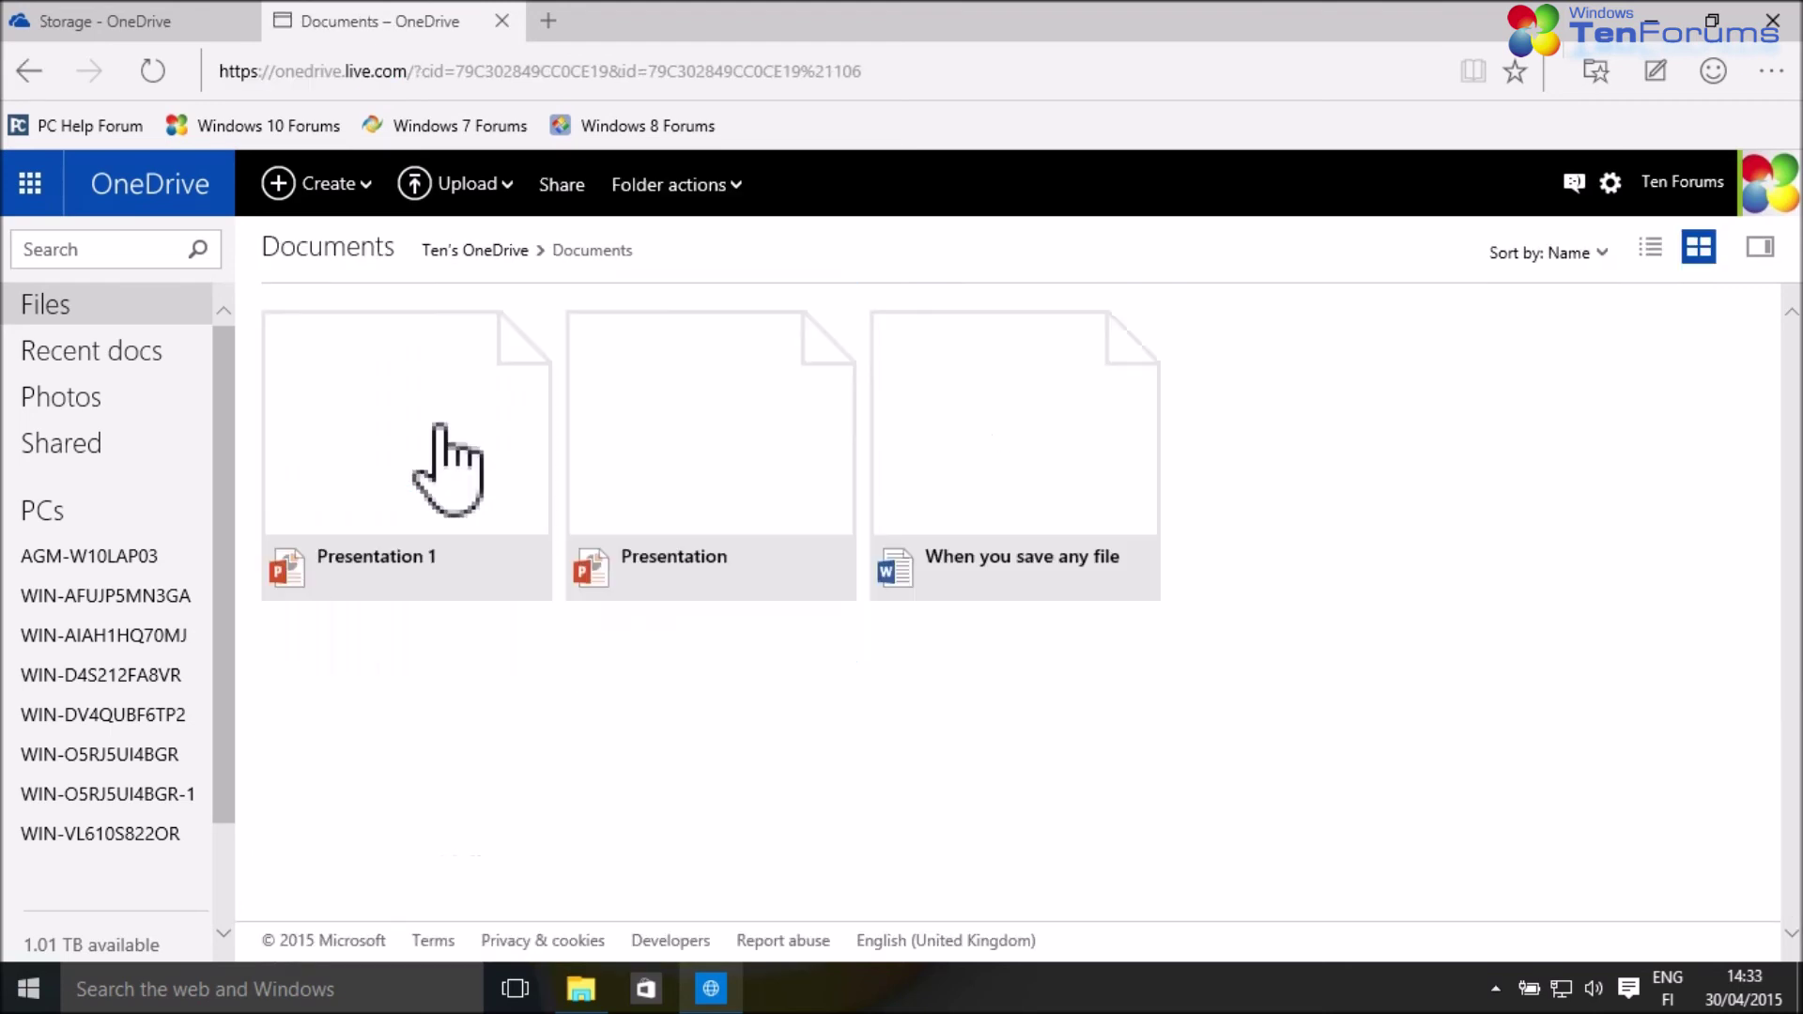
left_click(1027, 451)
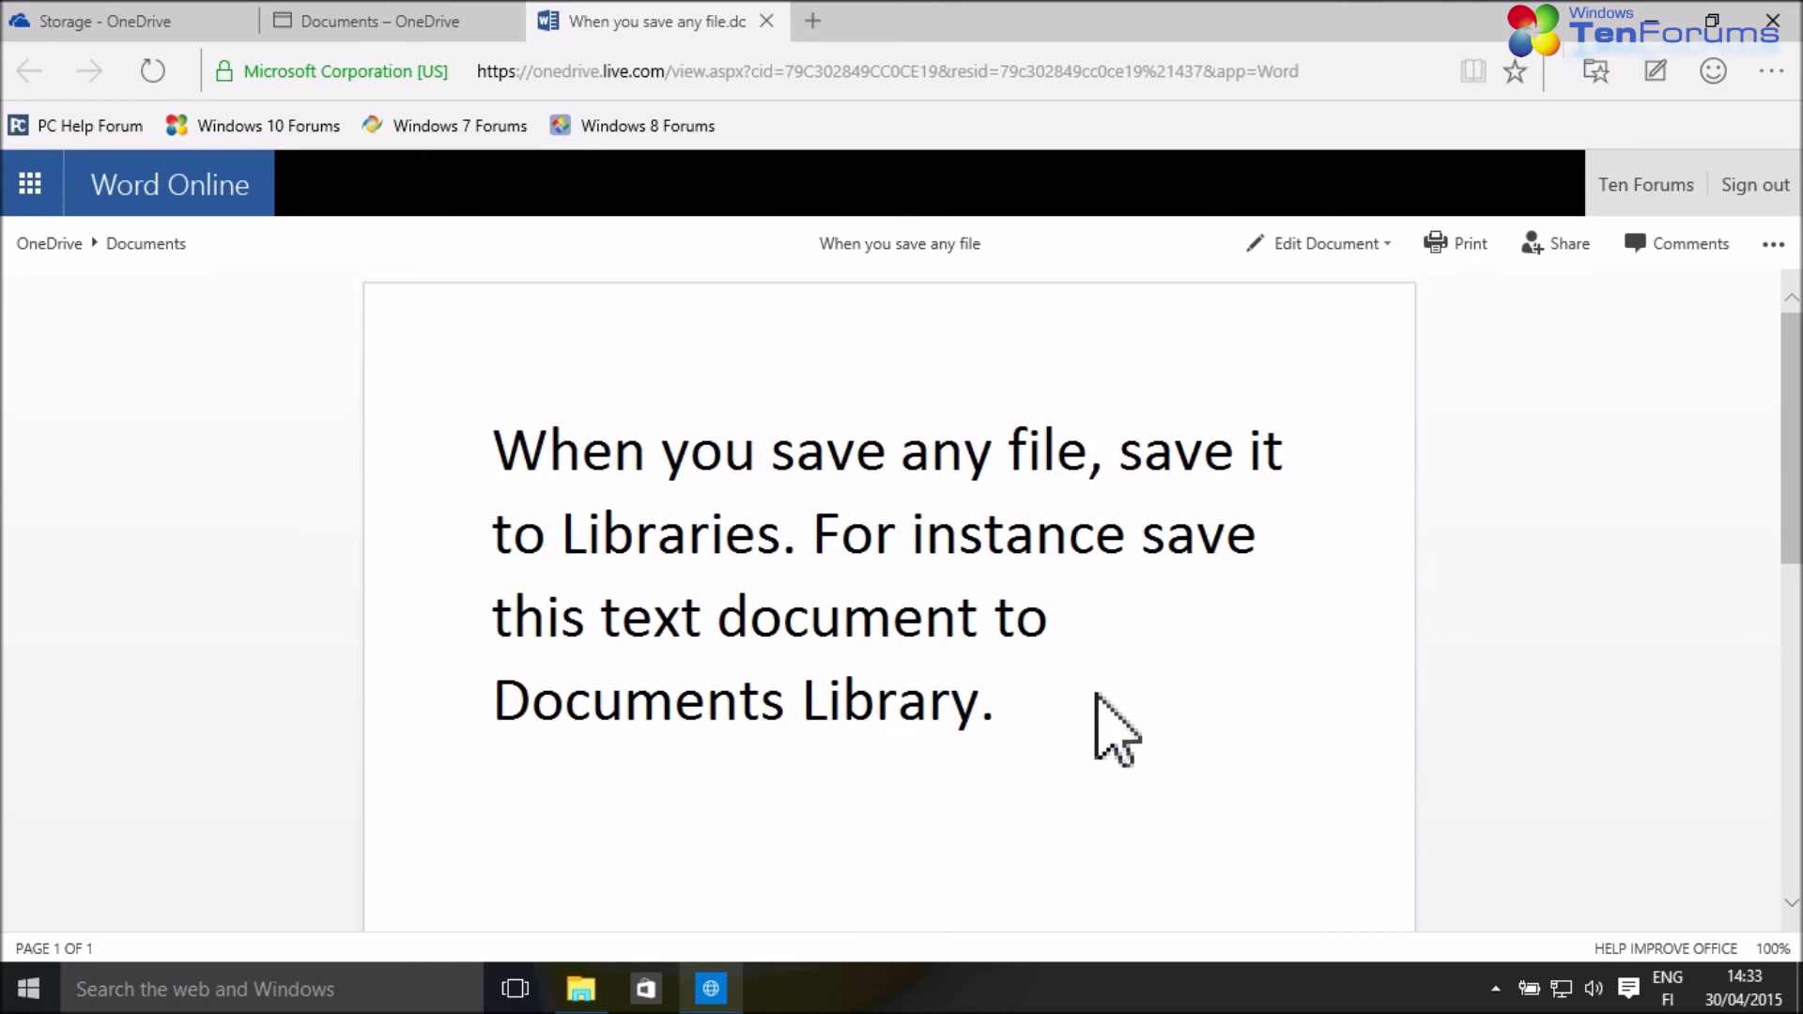
- Close Edge and the OneDrive Documents window, then launch a fresh File Explorer window on Quick access
left_click(1784, 12)
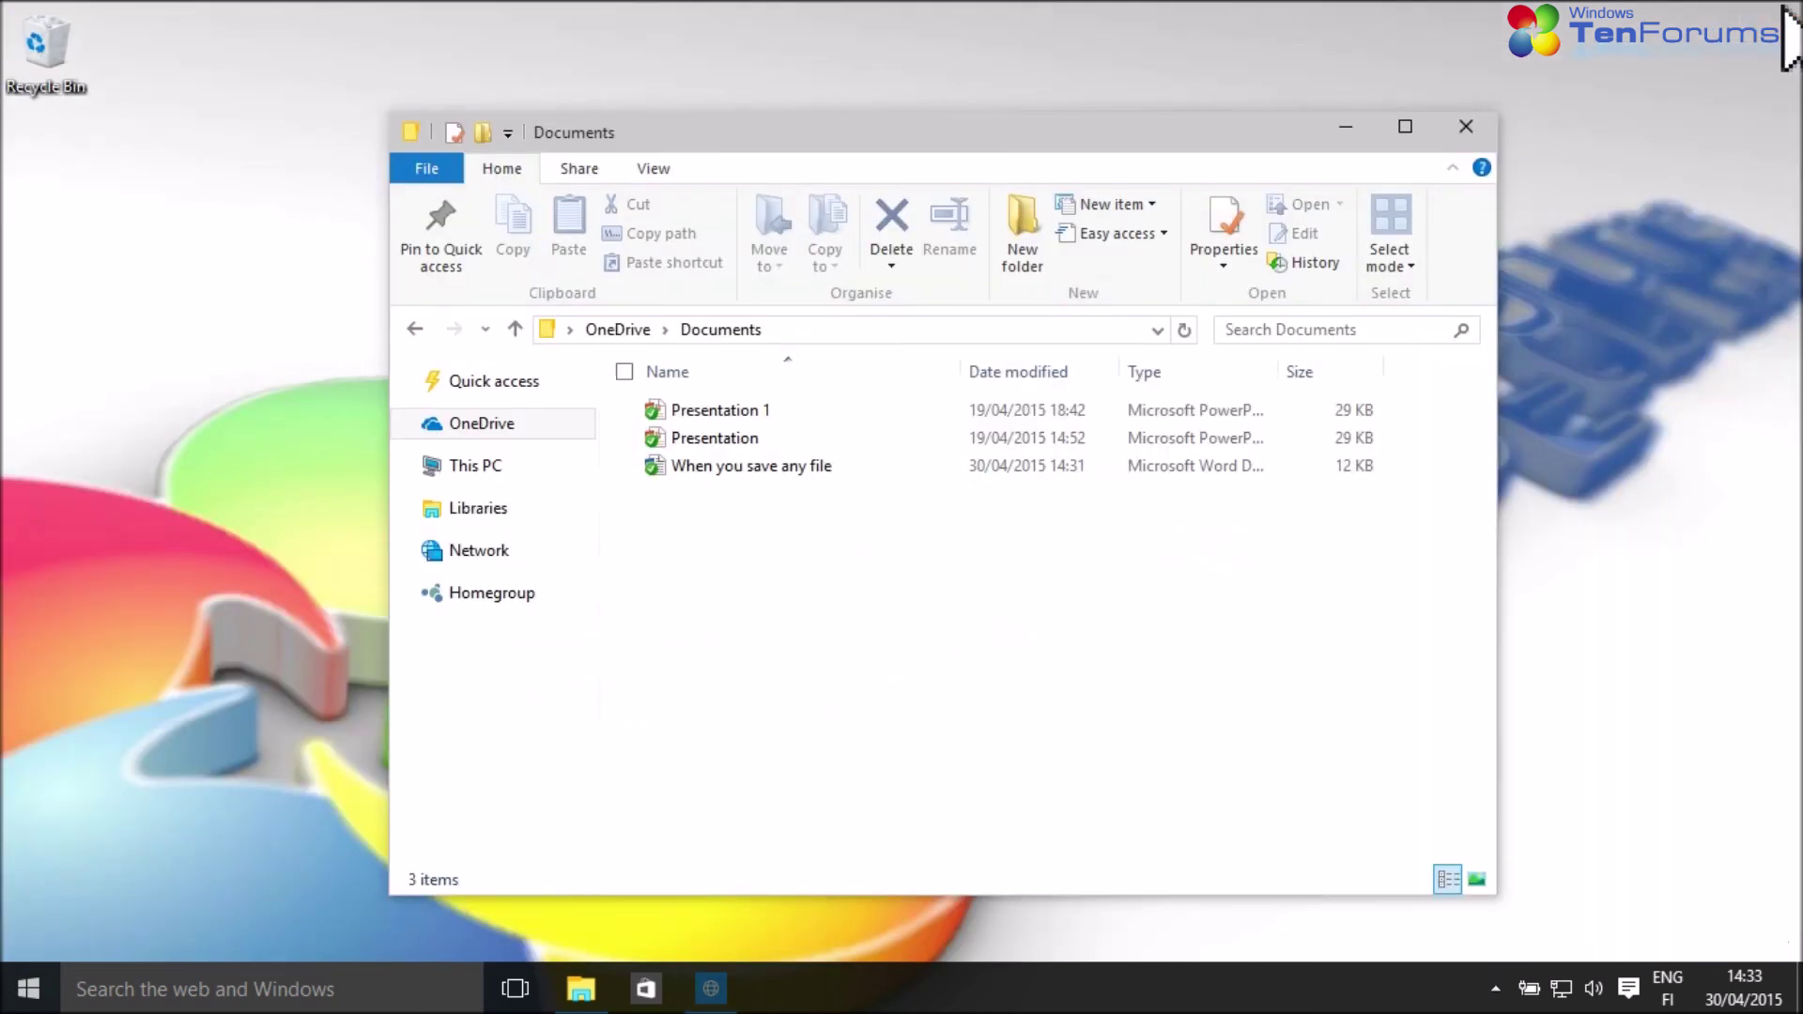
left_click(1461, 130)
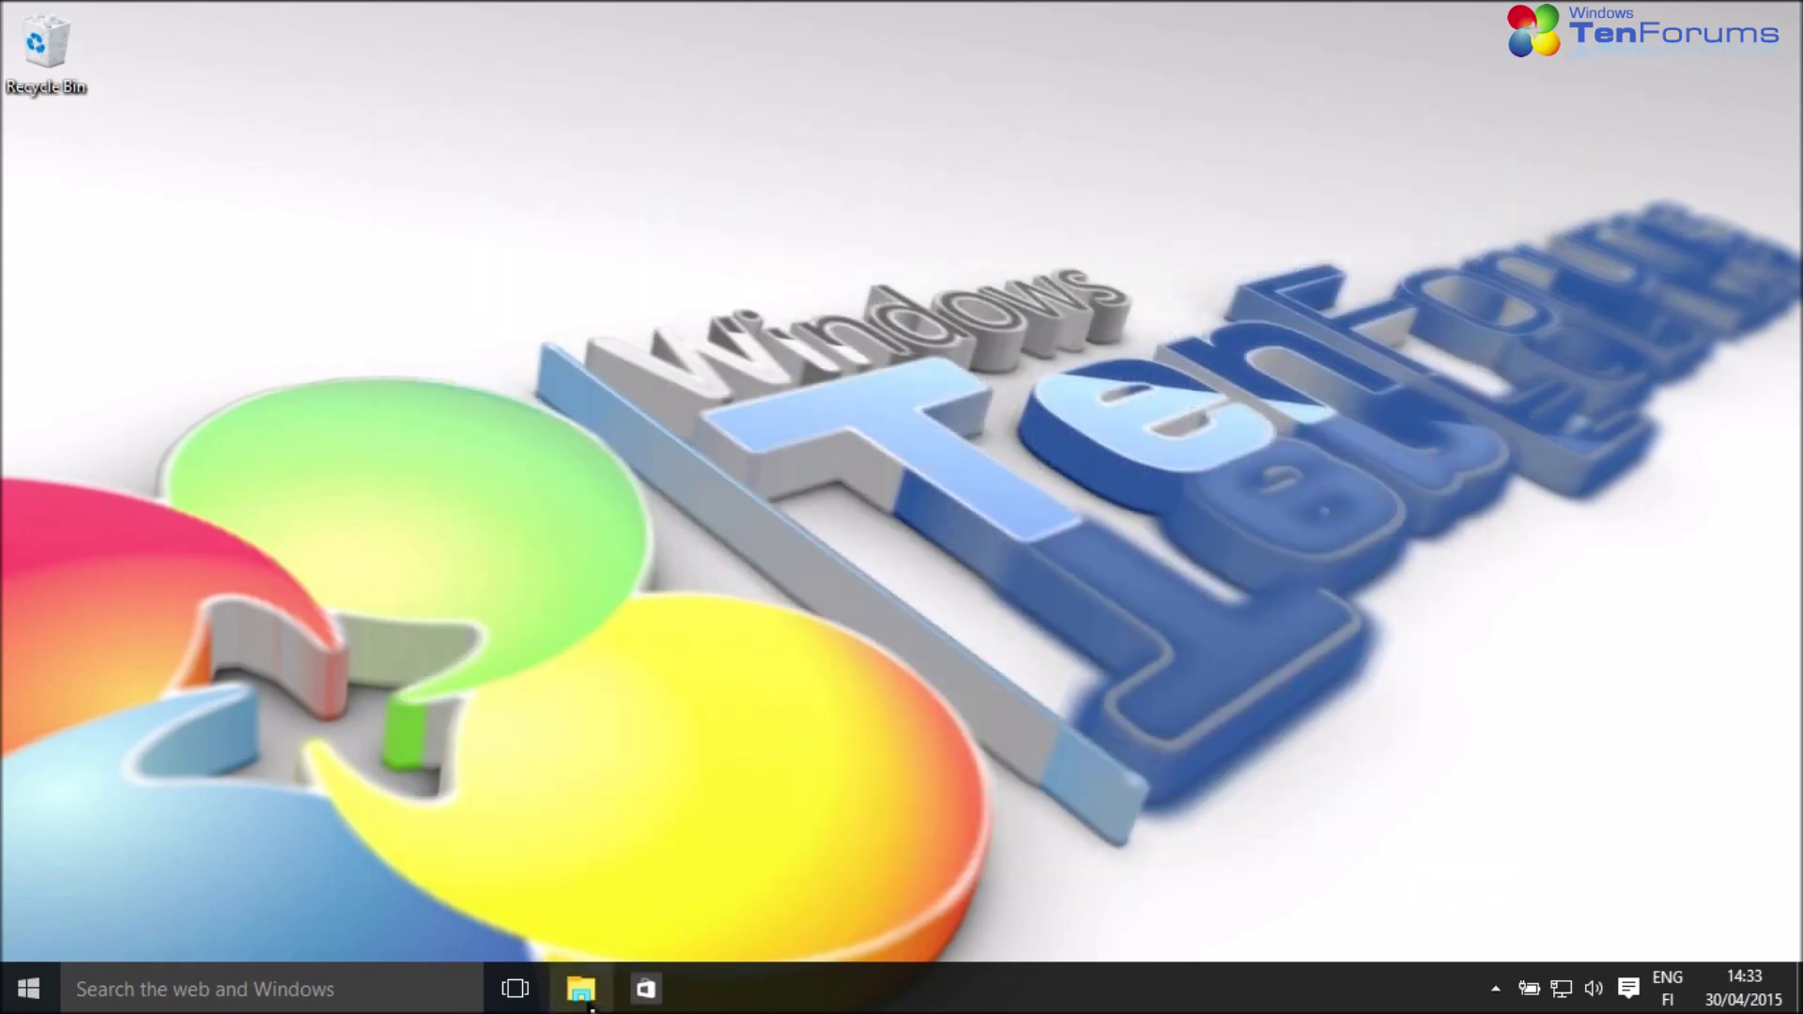
left_click(589, 1003)
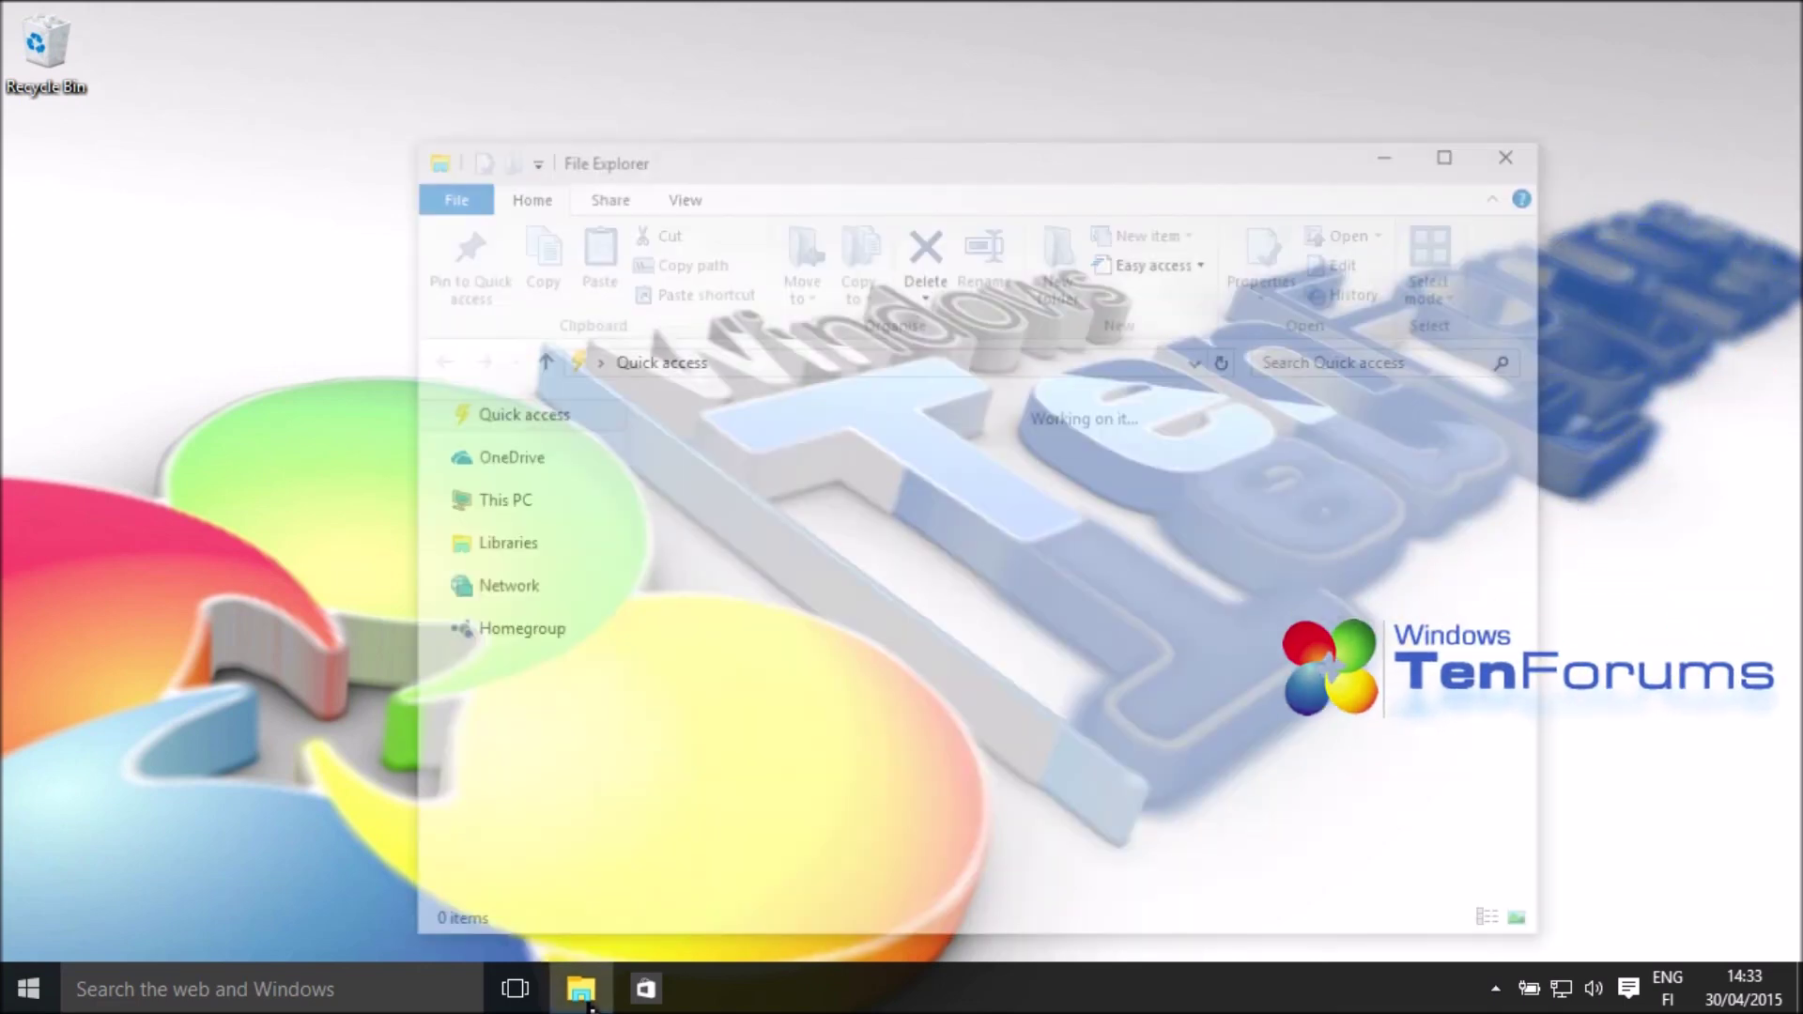